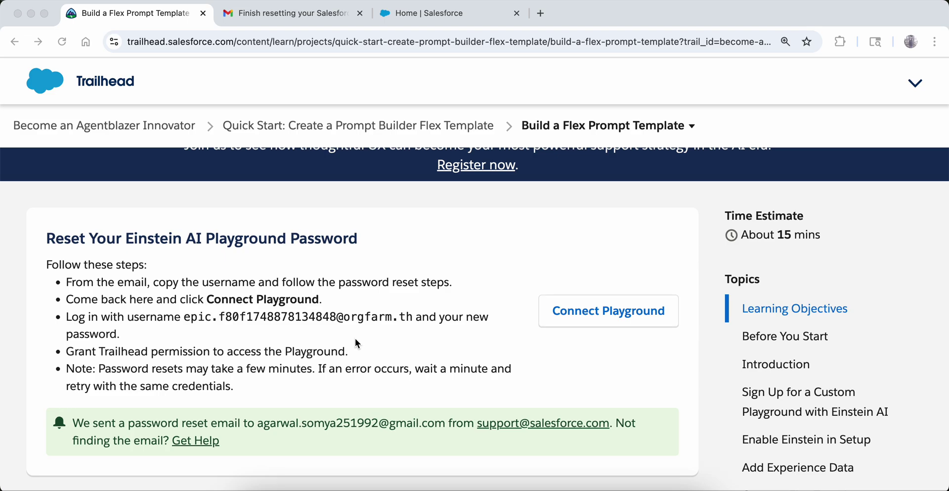
Read the Build a Flex Prompt Template unit from the playground password reset notes through the custom playground sign-up section
scroll(356, 338, "down", 6)
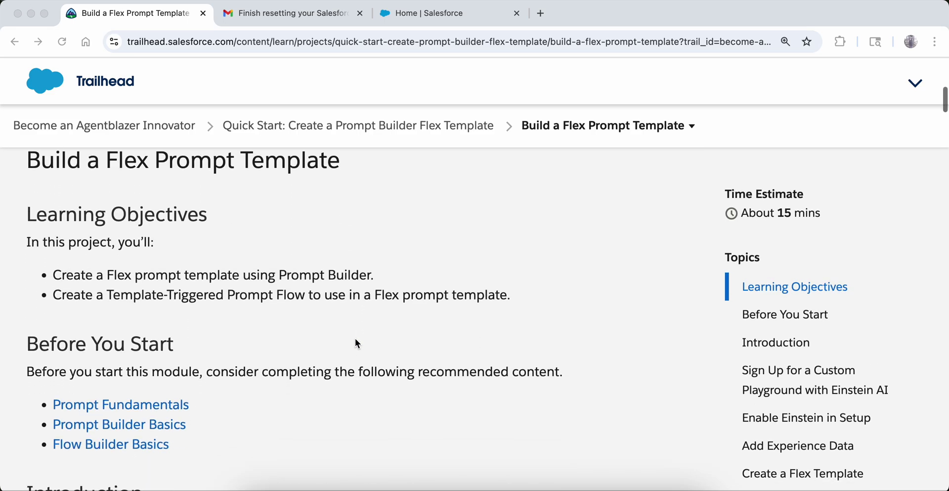
scroll(355, 337, "up", 6)
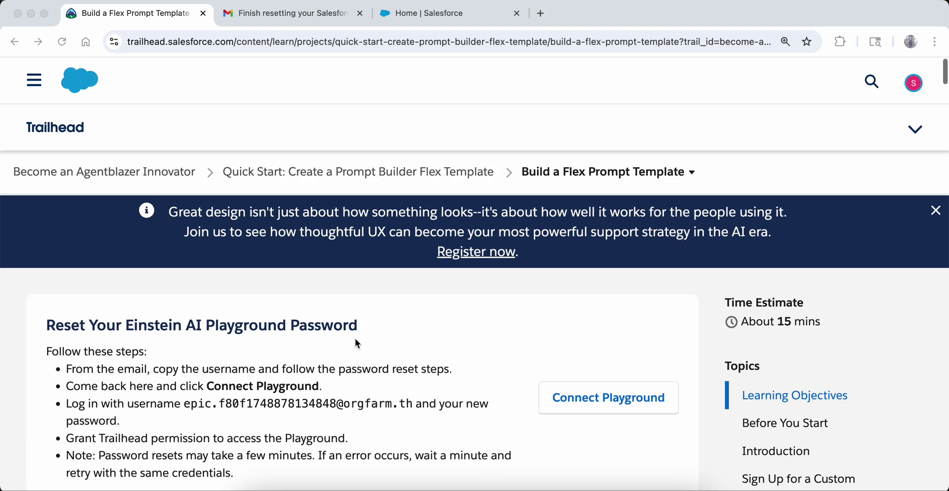
scroll(355, 339, "down", 5)
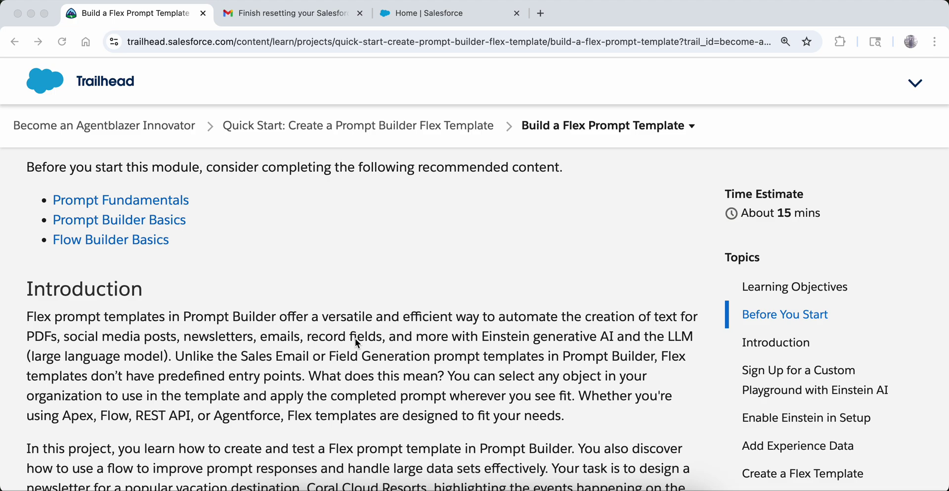
scroll(356, 339, "up", 1)
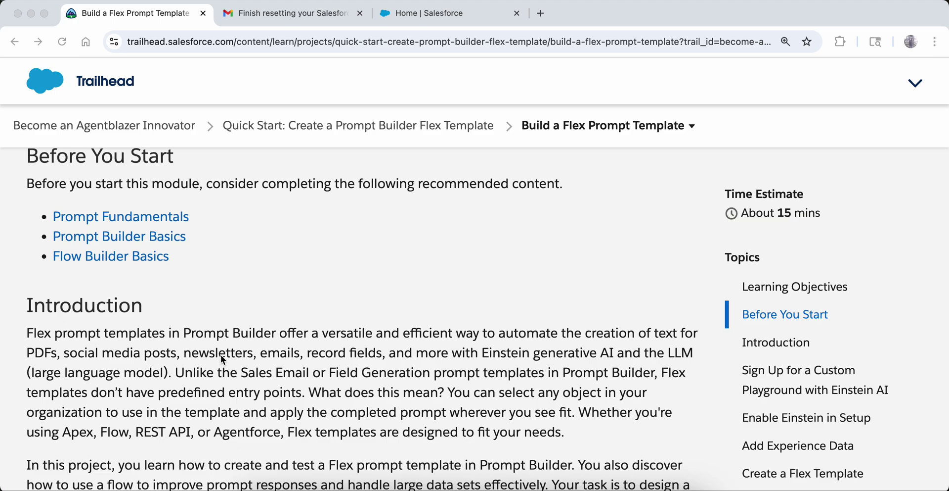
left_click(148, 353)
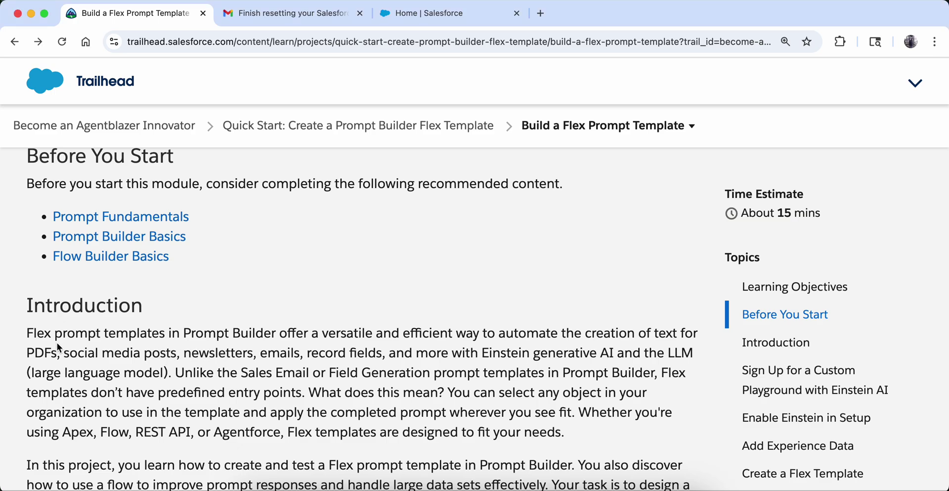
left_click_drag(64, 355, 491, 369)
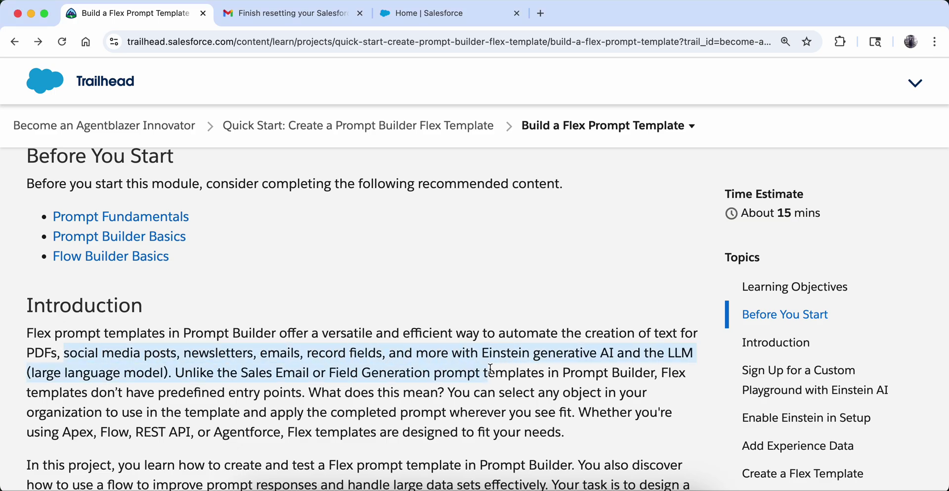
left_click(206, 359)
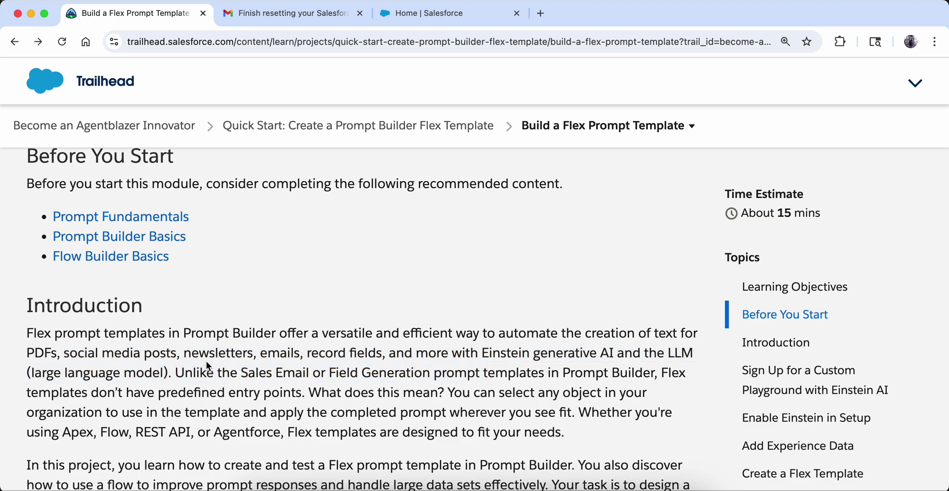
scroll(206, 361, "down", 2)
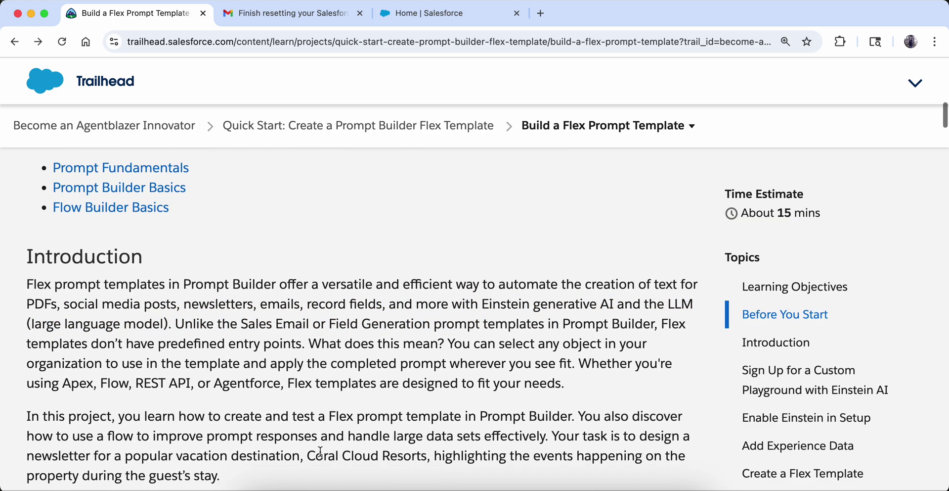
left_click_drag(306, 452, 431, 470)
scroll(429, 466, "down", 10)
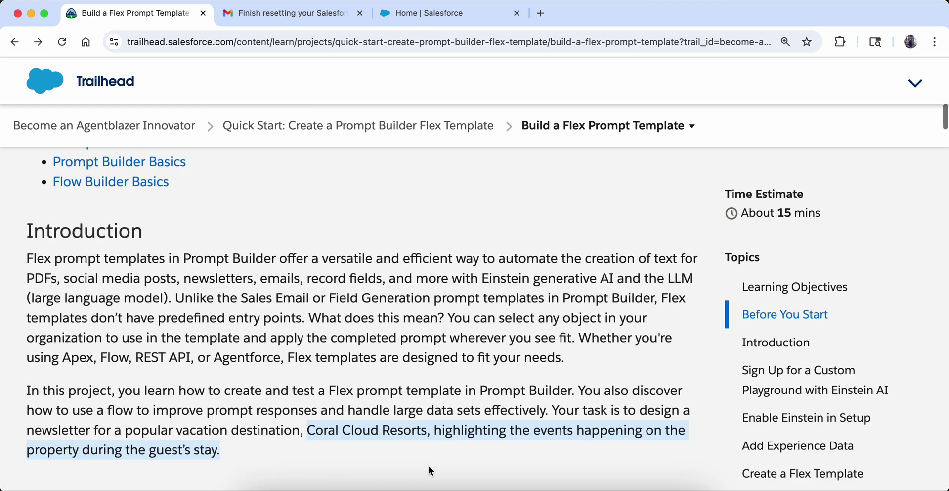
scroll(430, 470, "down", 2)
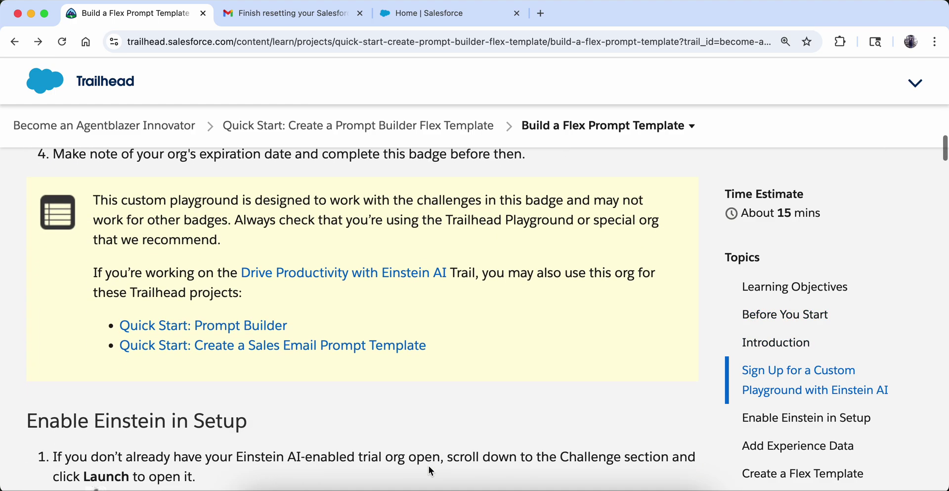
scroll(430, 470, "up", 4)
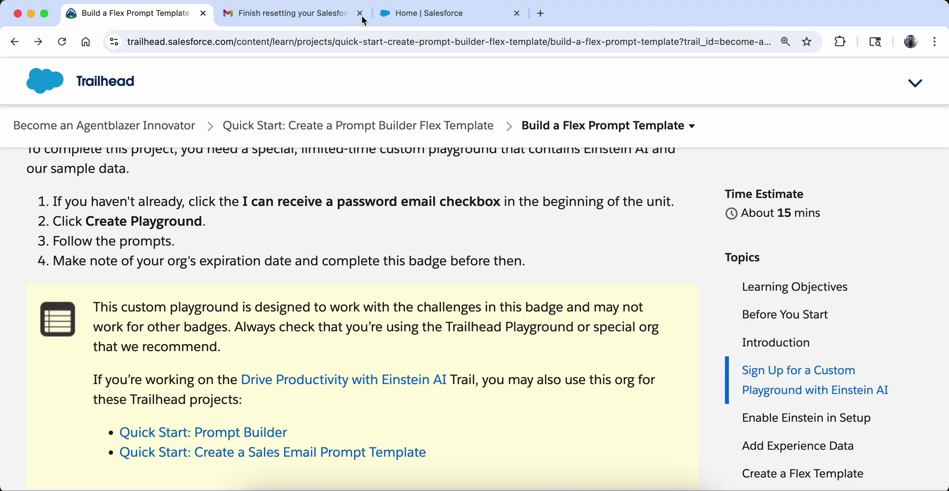
Switch to the playground's Salesforce Home page and place its tab directly after the Trailhead tab
left_click(324, 15)
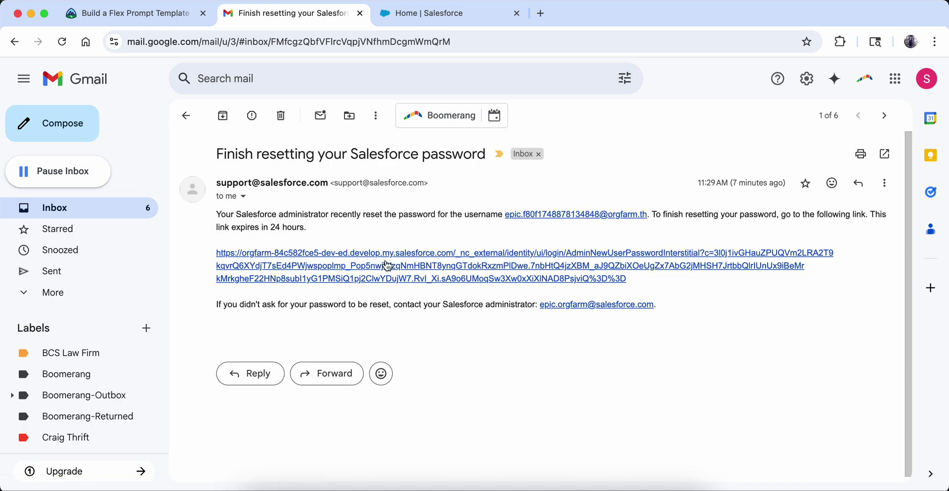
left_click(445, 14)
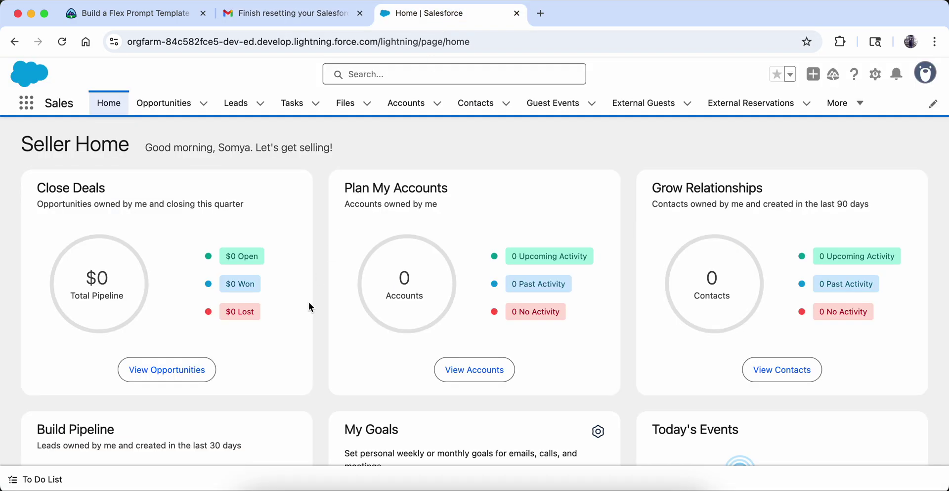
left_click_drag(434, 16, 269, 15)
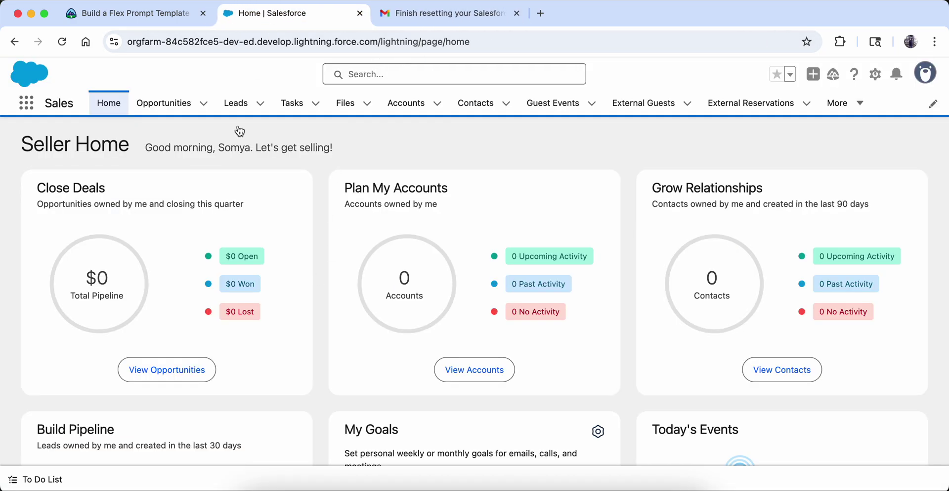
Review Trailhead's Enable Einstein in Setup instructions and open Setup in the Salesforce playground
left_click(134, 14)
scroll(189, 258, "down", 7)
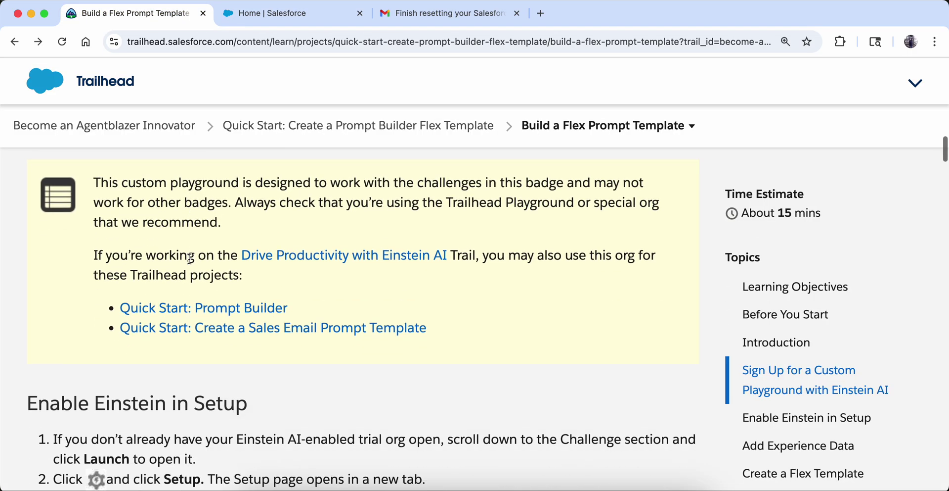
scroll(189, 259, "down", 1)
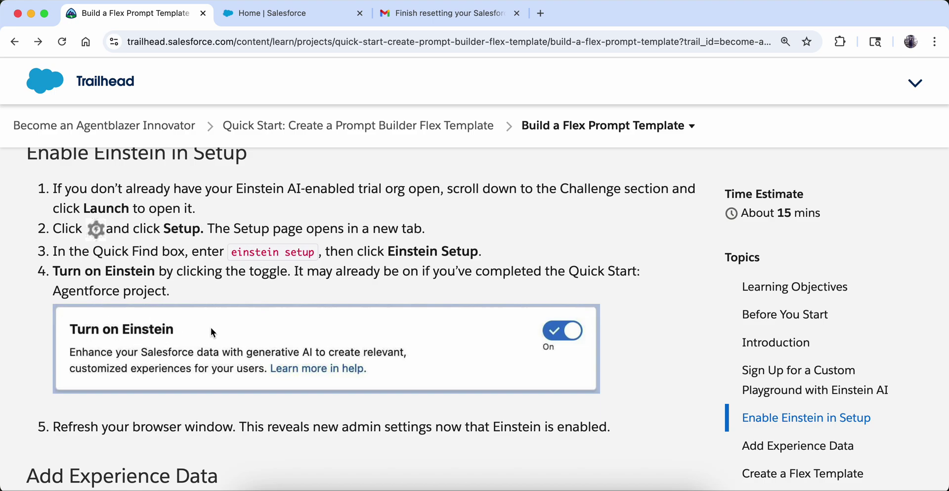
left_click(303, 14)
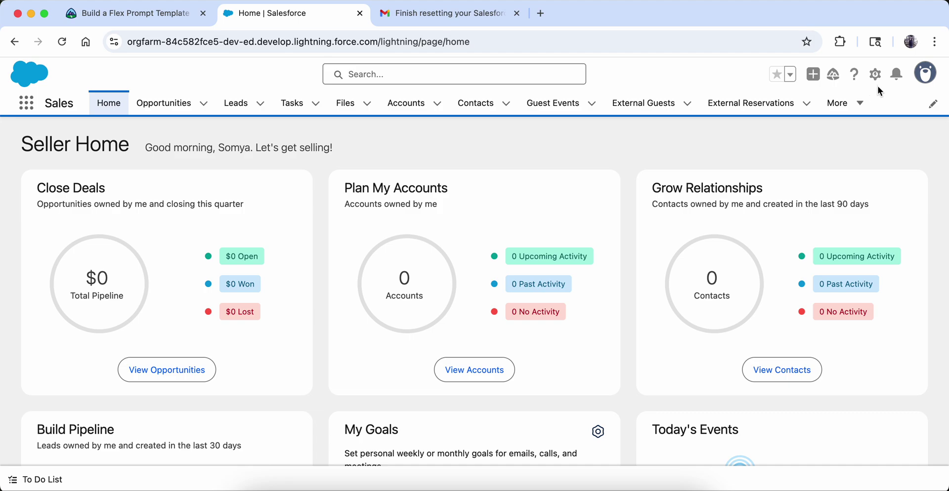
left_click(875, 74)
left_click(817, 130)
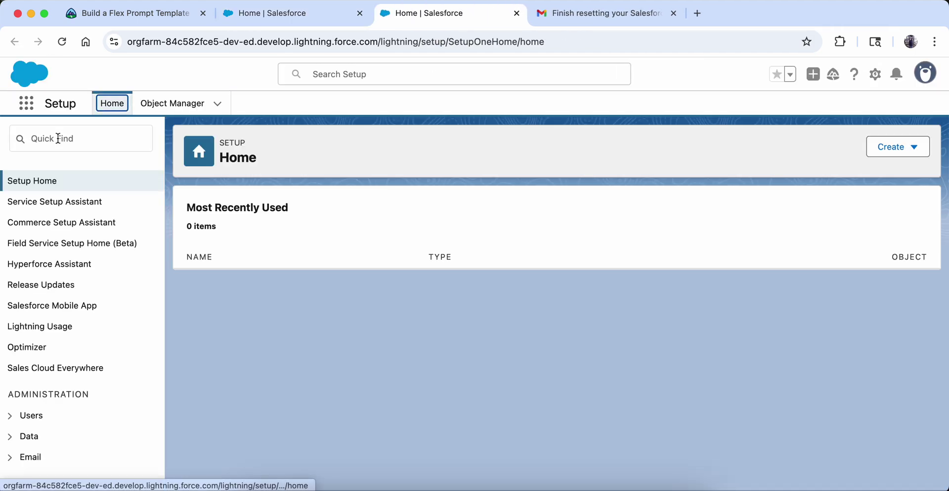
Search Setup's Quick Find for "ein"
left_click(61, 137)
type("e")
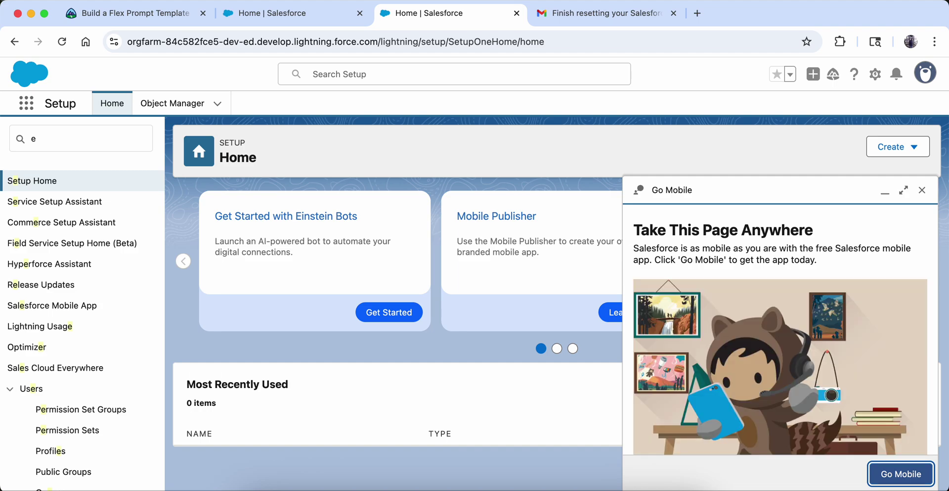
left_click(56, 135)
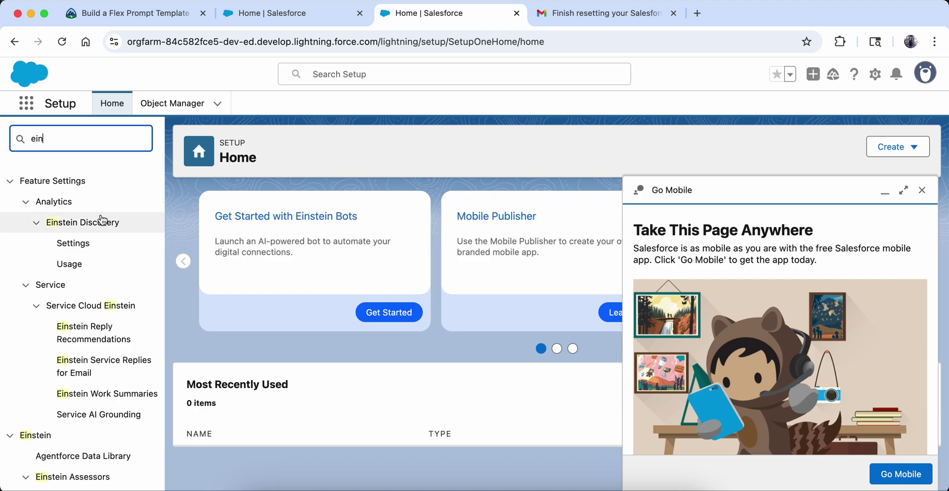
Place the Setup tab directly after the Trailhead tab and recheck the Enable Einstein in Setup instructions
left_click(257, 14)
left_click_drag(387, 19, 300, 16)
left_click(85, 11)
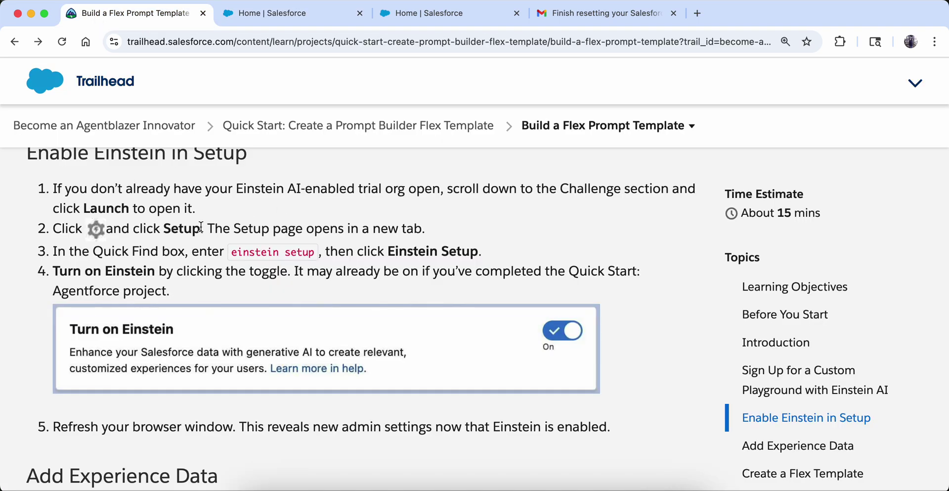
left_click(311, 17)
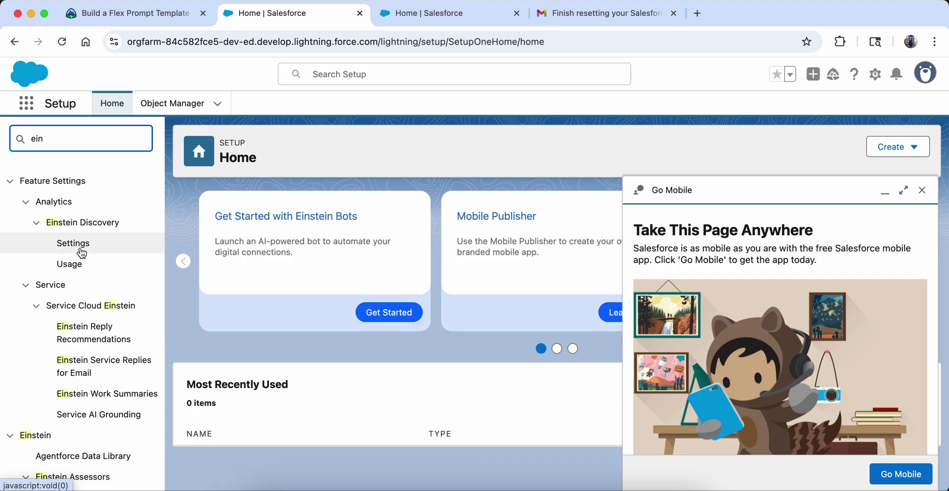
Open the Einstein Setup page, dismissing the Go Mobile pop-up, and turn on Einstein
scroll(69, 399, "down", 3)
scroll(72, 400, "down", 4)
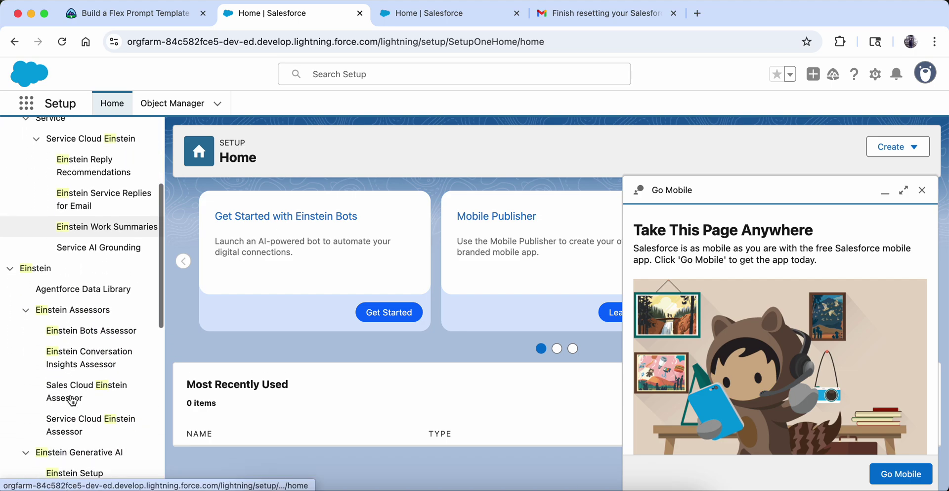
left_click(77, 461)
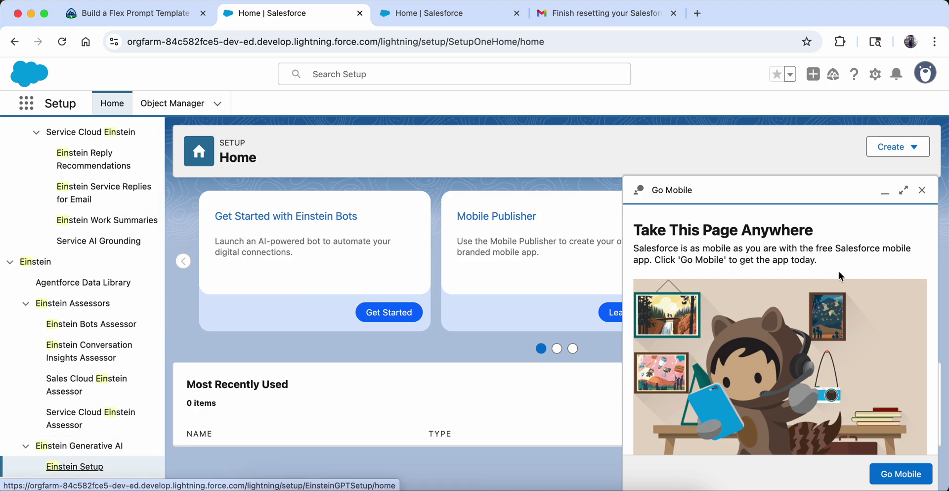
left_click(923, 190)
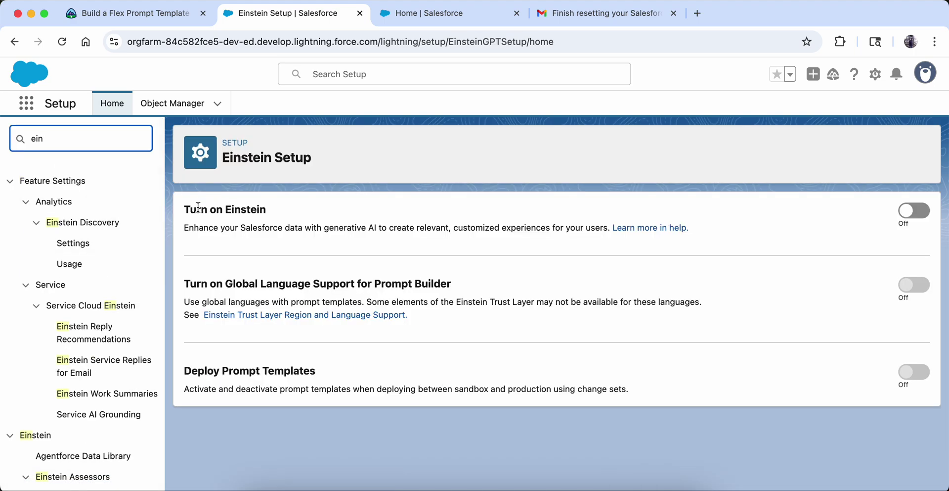
left_click_drag(183, 208, 250, 213)
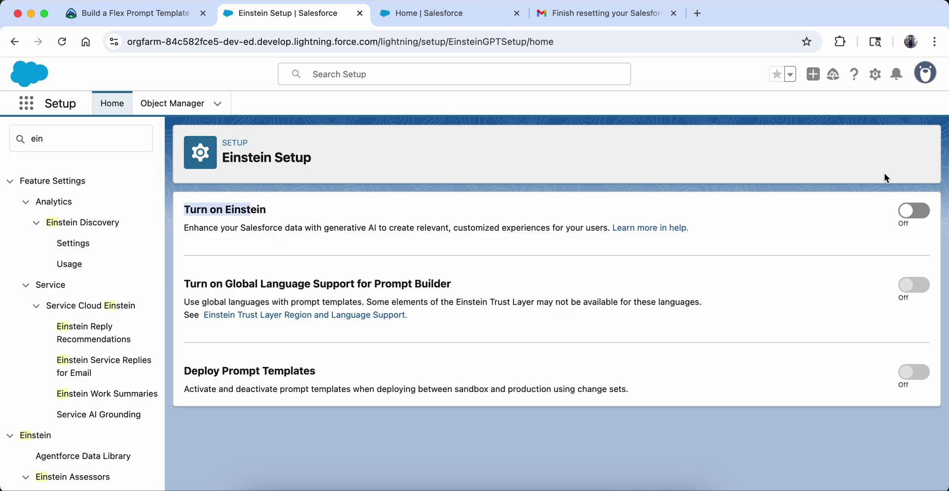
left_click(915, 210)
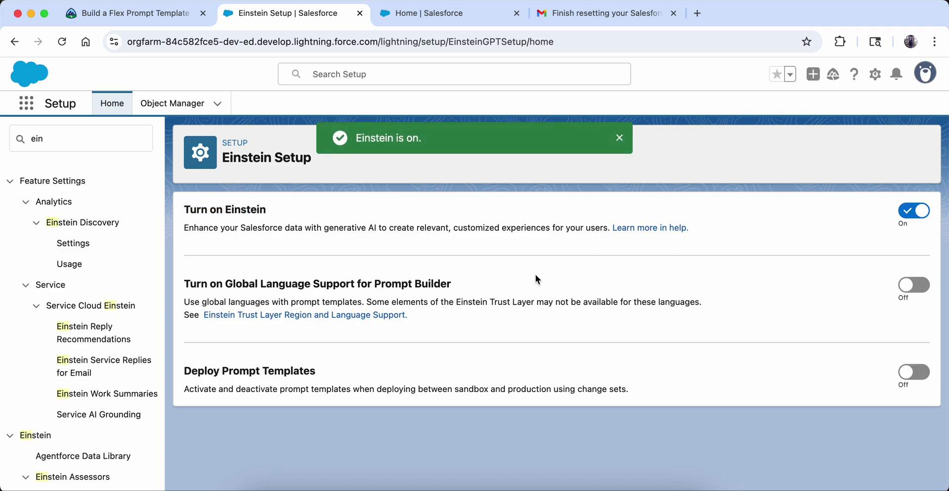
Check the last Enable Einstein instruction on Trailhead and refresh the Einstein Setup page
left_click(163, 10)
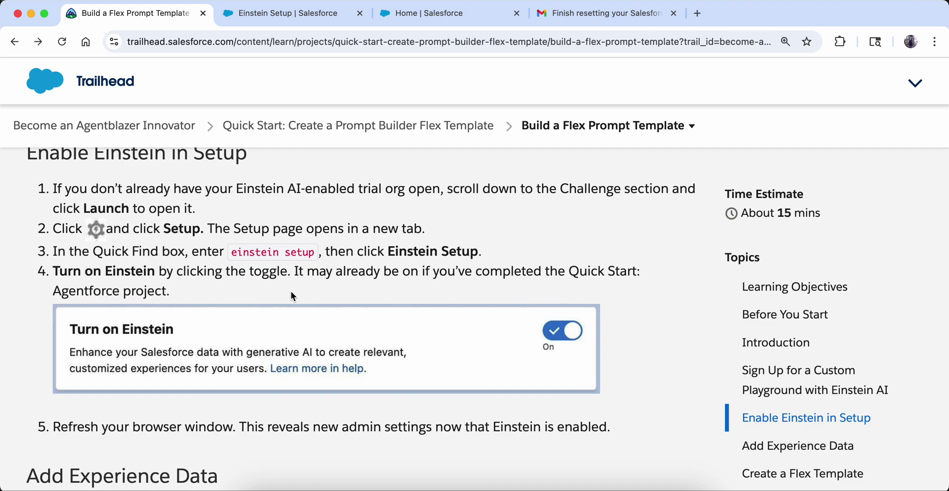
scroll(291, 296, "down", 2)
scroll(290, 292, "up", 3)
scroll(291, 291, "down", 4)
scroll(410, 354, "down", 4)
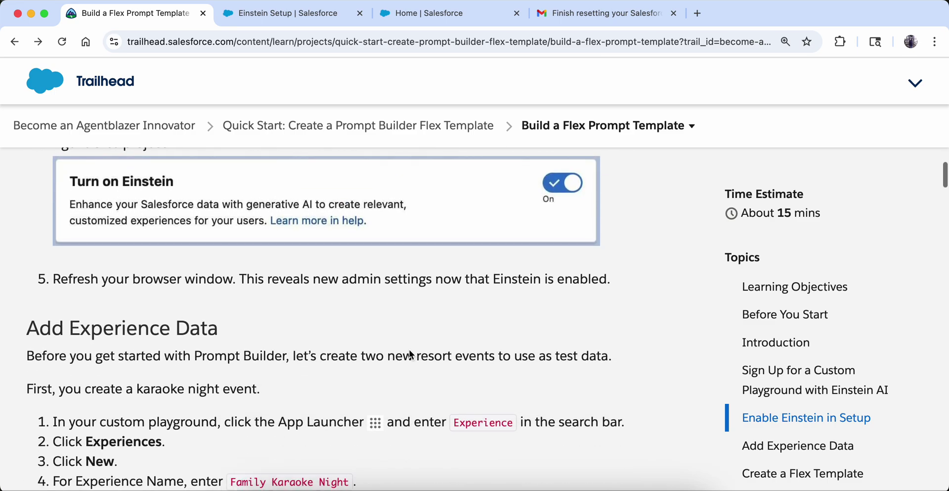
left_click(254, 14)
left_click(61, 43)
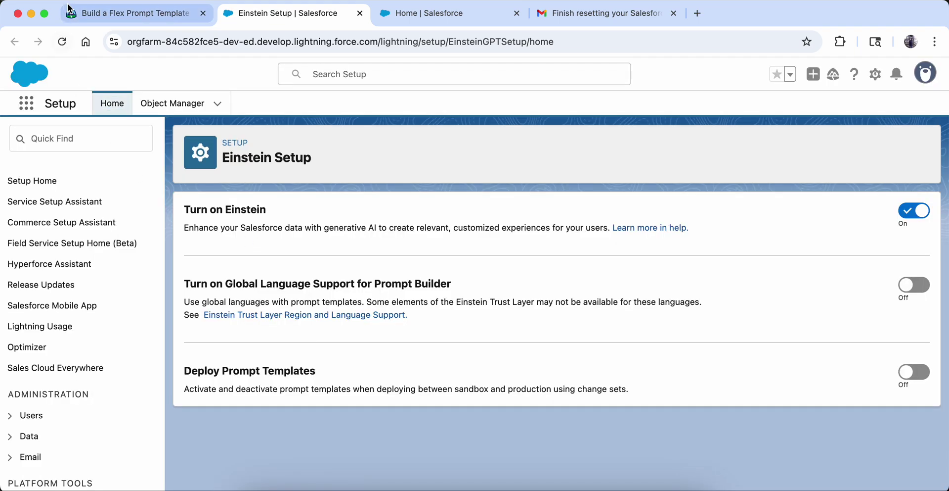
Consult Trailhead's Add Experience Data section, find Experiences in the Salesforce playground and start a new Experience record
left_click(116, 15)
scroll(156, 370, "down", 2)
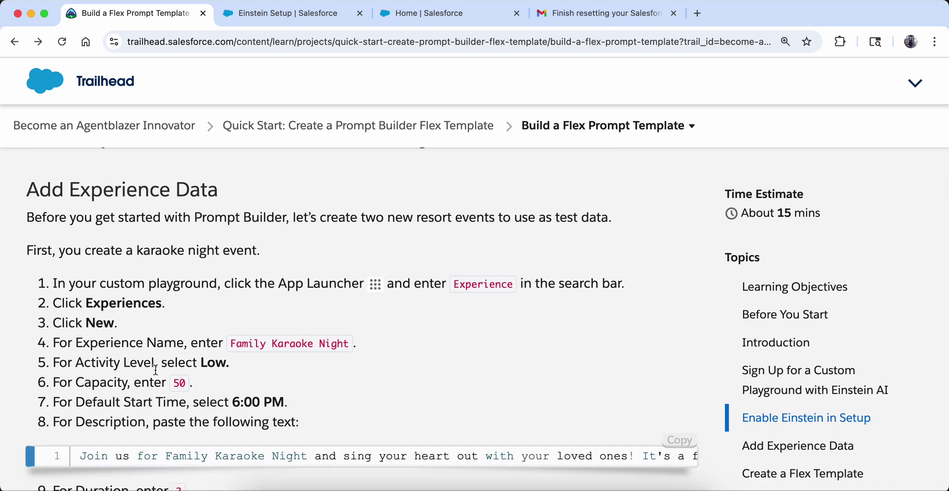
scroll(156, 370, "down", 1)
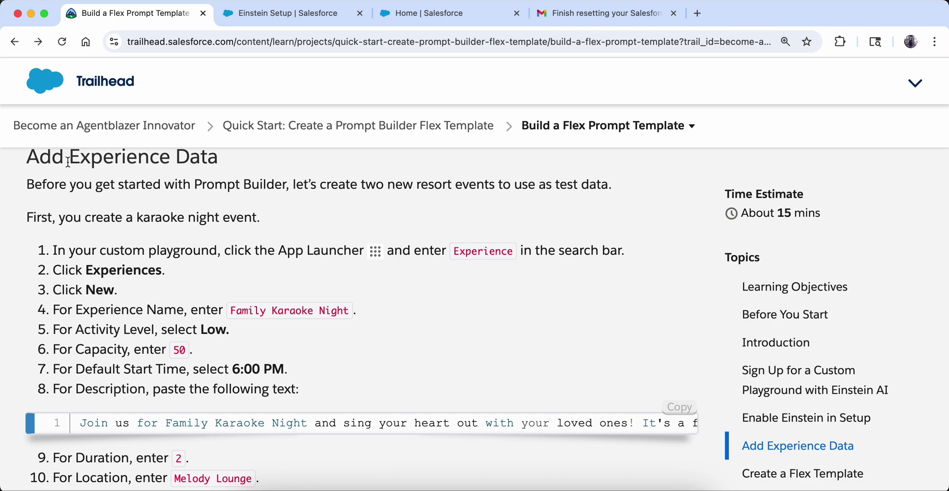
left_click_drag(68, 162, 238, 170)
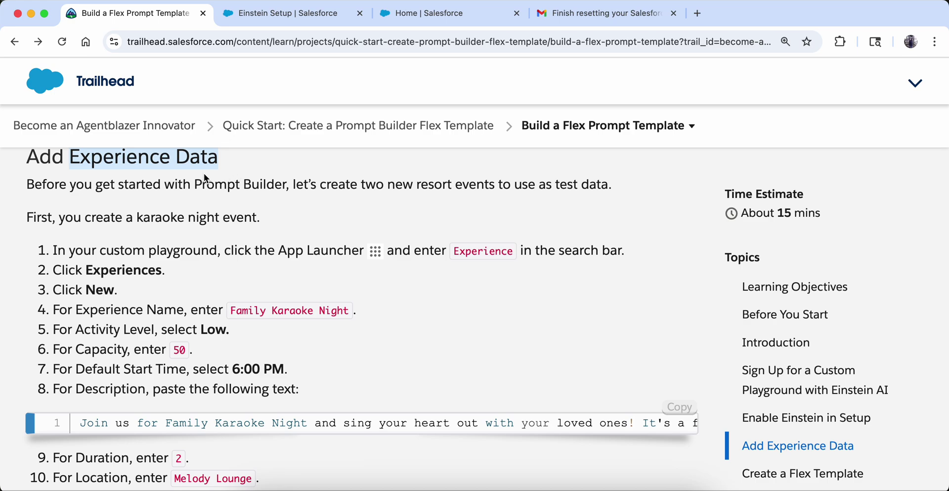
left_click(271, 14)
left_click(27, 103)
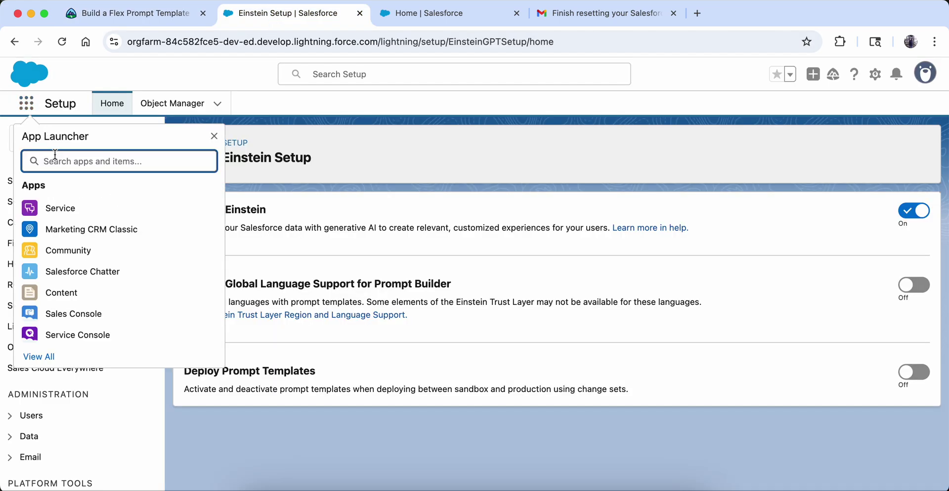
type("exper")
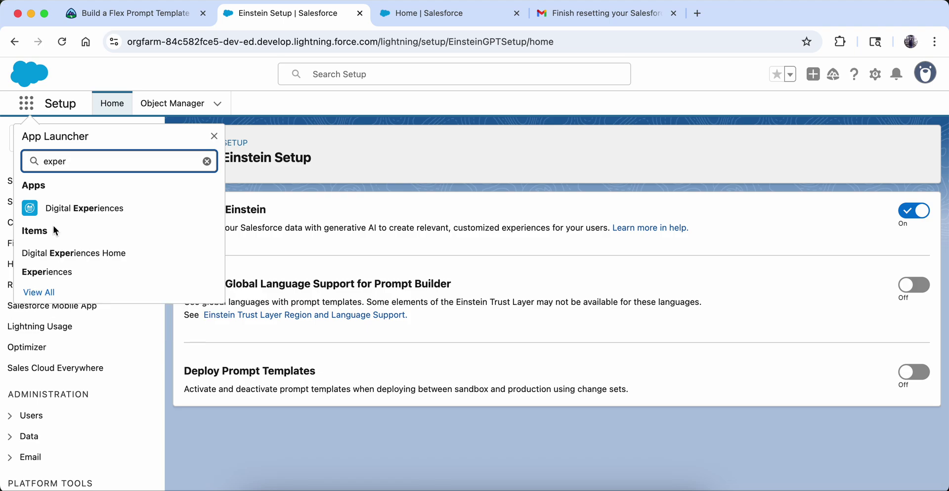
left_click(47, 271)
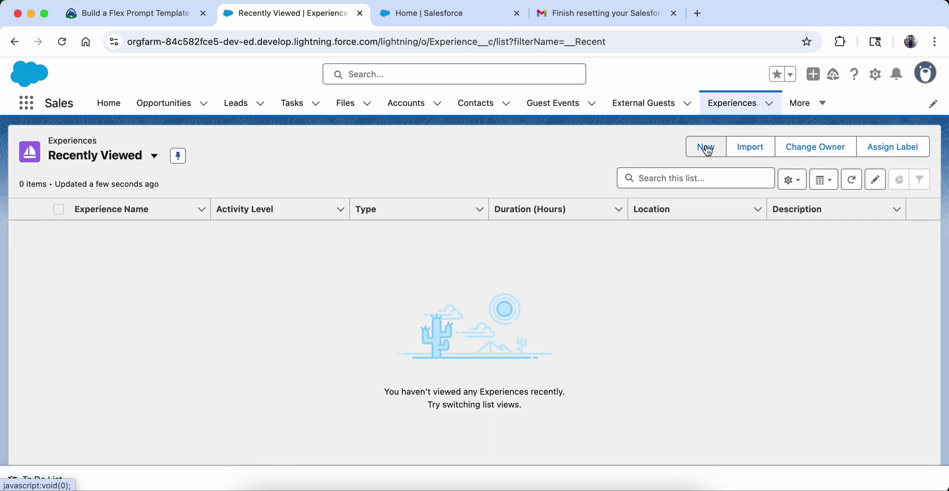
left_click(706, 147)
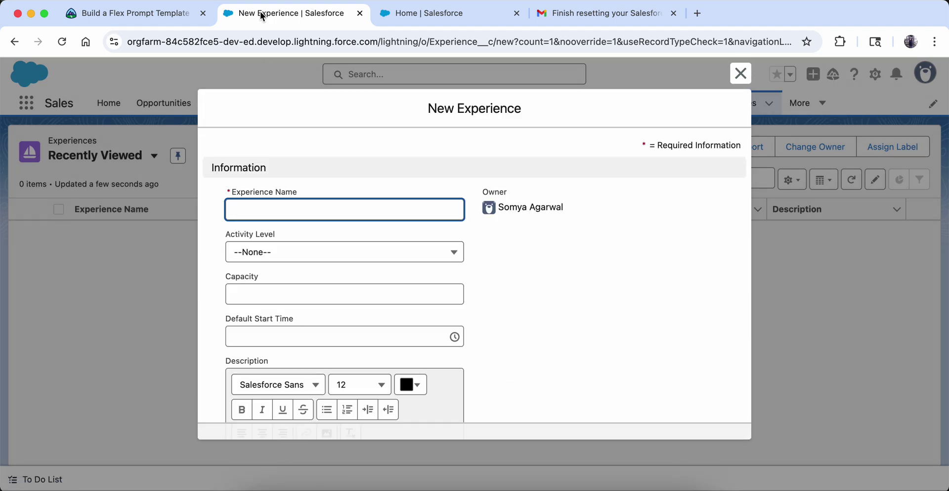
Copy the event name from Trailhead and set the new record's Experience Name to Family Karaoke Night
left_click(167, 13)
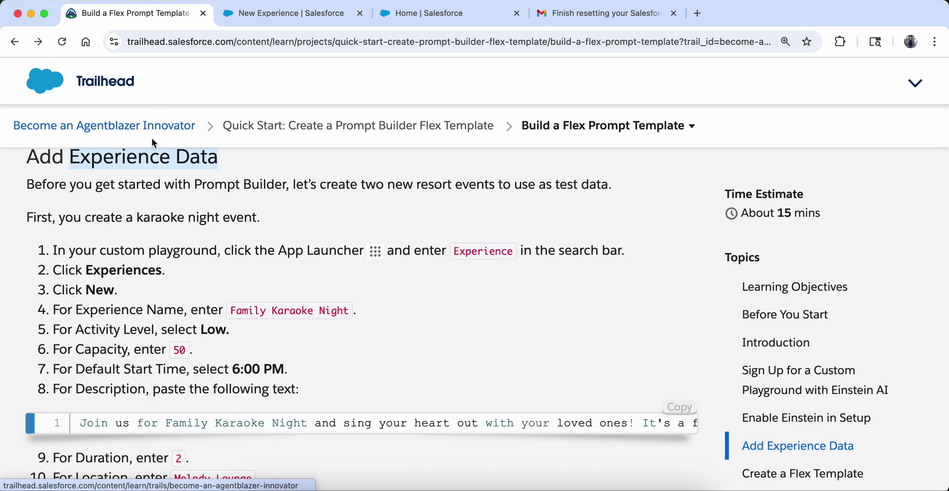
left_click_drag(236, 312, 320, 311)
left_click_drag(232, 311, 349, 315)
key("super+c")
left_click(292, 3)
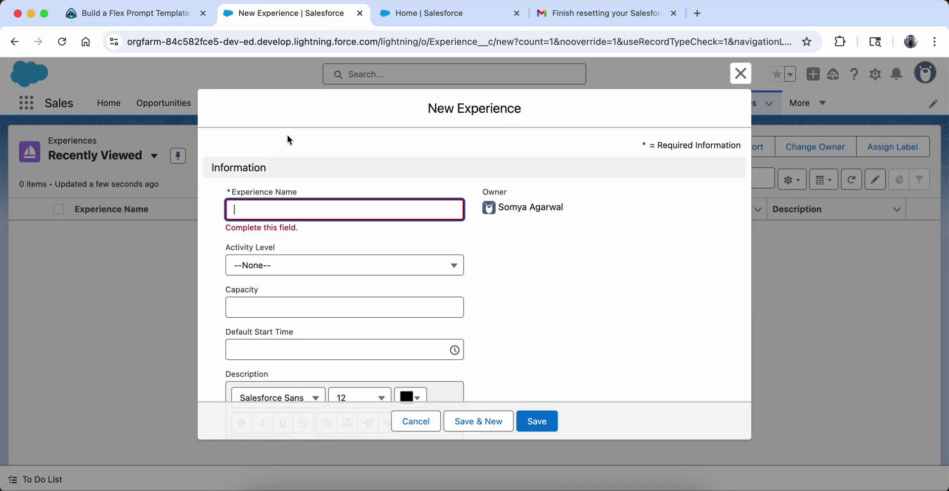
key("super+v")
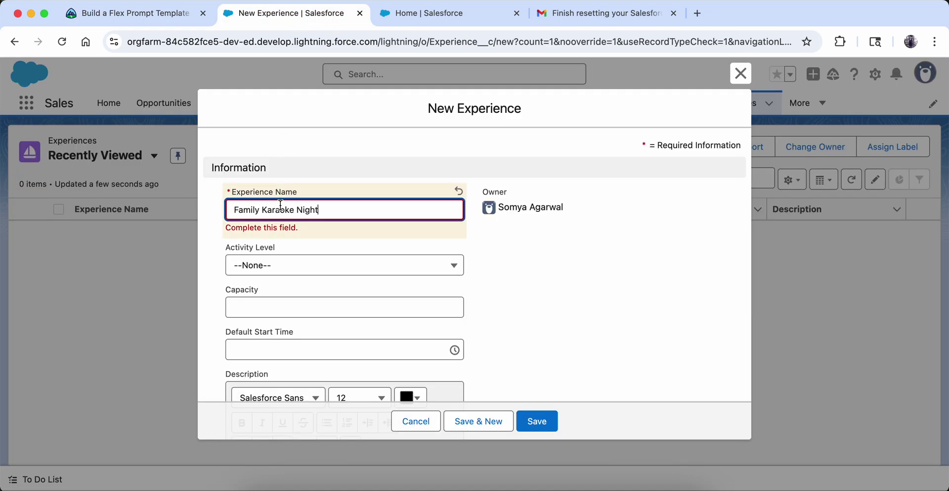
Set the karaoke event's Activity Level to Low and its Capacity to 50, copying the capacity from Trailhead
left_click(264, 261)
left_click(265, 256)
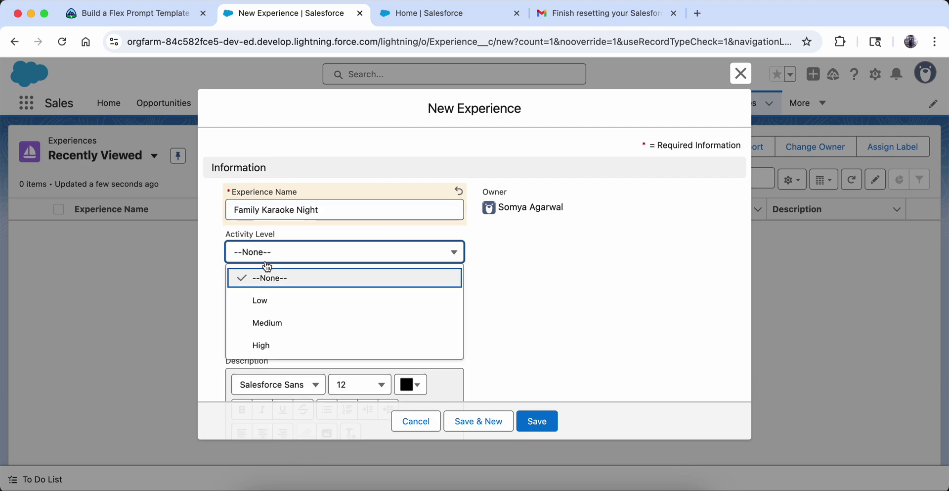
left_click(267, 301)
left_click(267, 299)
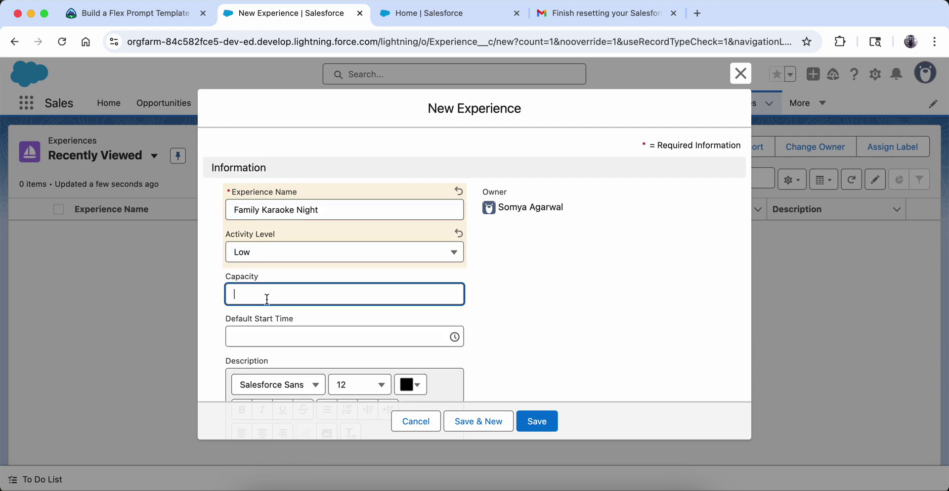
left_click(177, 5)
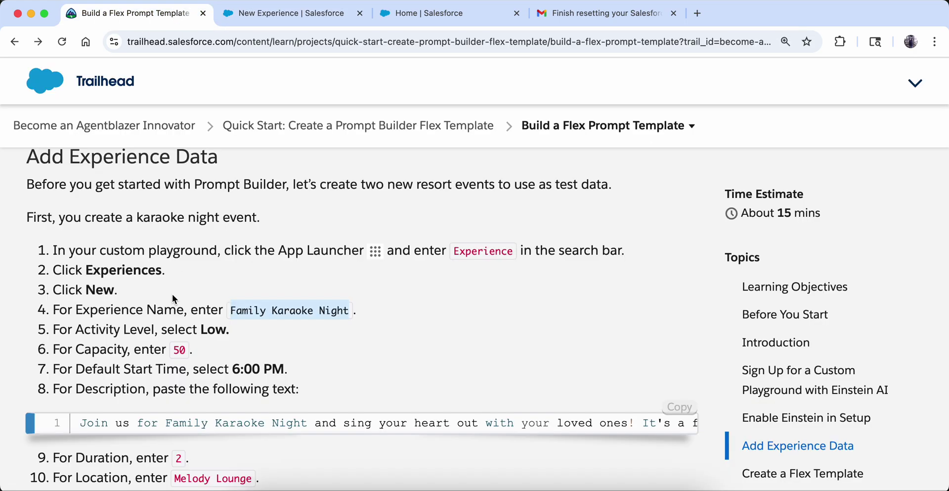
double_click(178, 350)
key("ctrl+c")
key("ctrl+Tab")
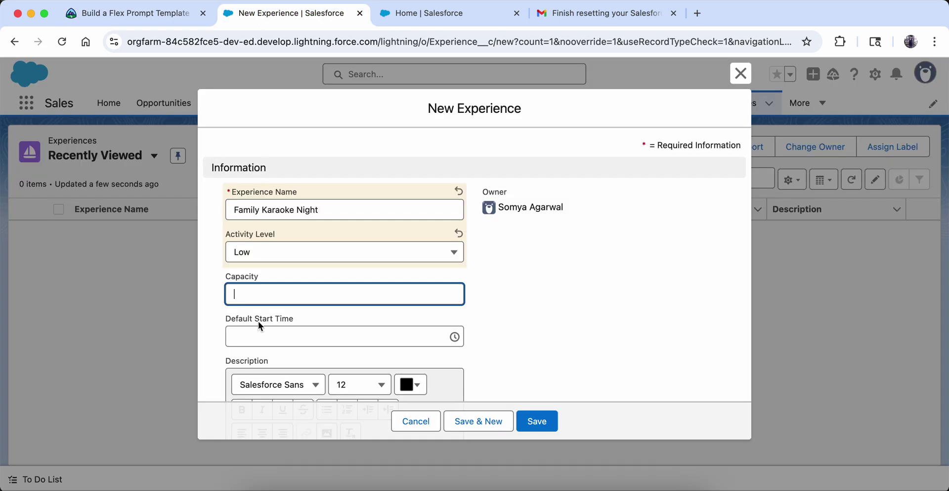
key("ctrl+v")
Set the karaoke event's Default Start Time to 6:00 PM
left_click(268, 336)
scroll(291, 435, "down", 10)
scroll(290, 447, "down", 20)
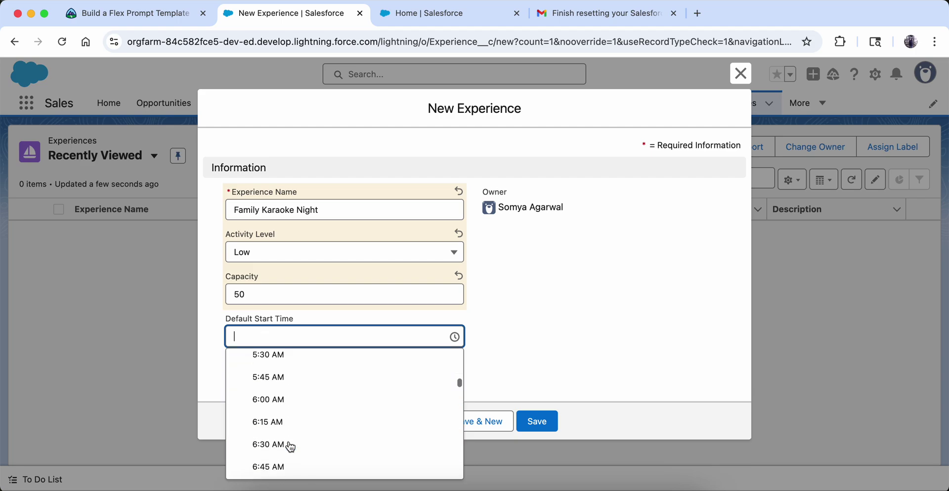
scroll(291, 446, "down", 15)
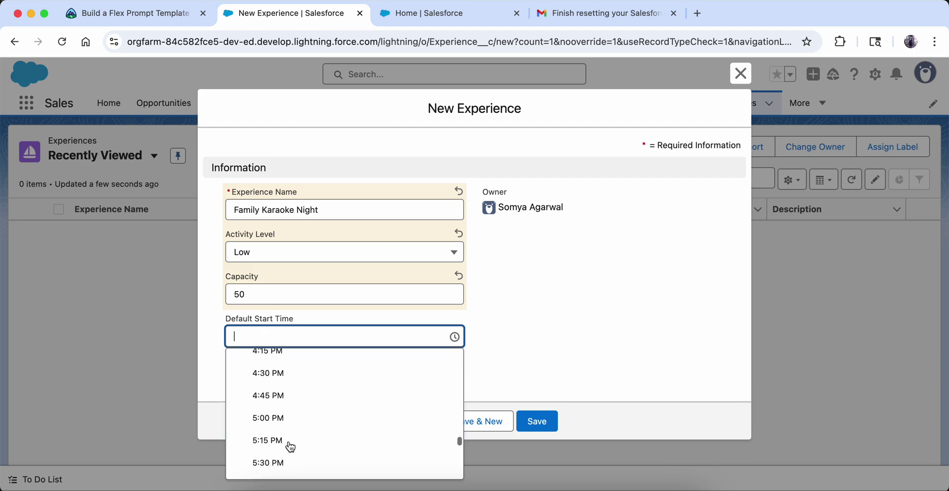
left_click(276, 399)
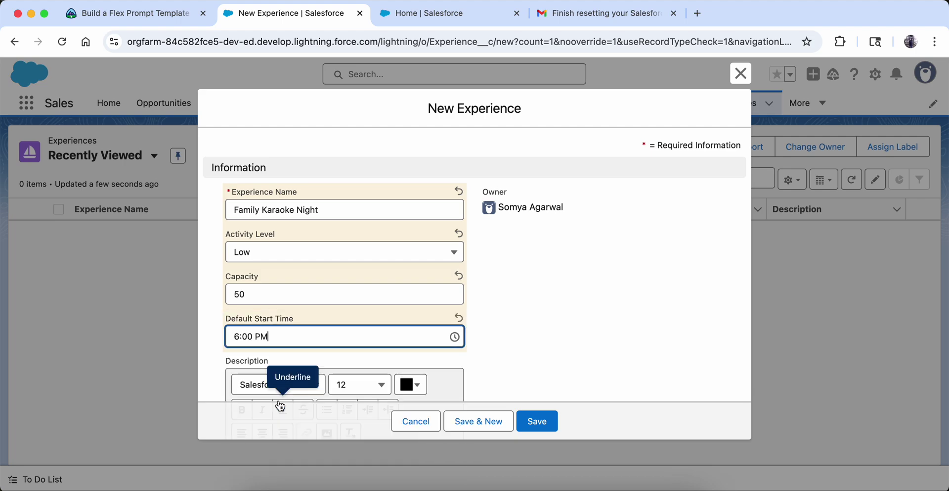
Copy the Family Karaoke Night description text from Trailhead into the new record's Description field
scroll(278, 399, "down", 5)
left_click(146, 18)
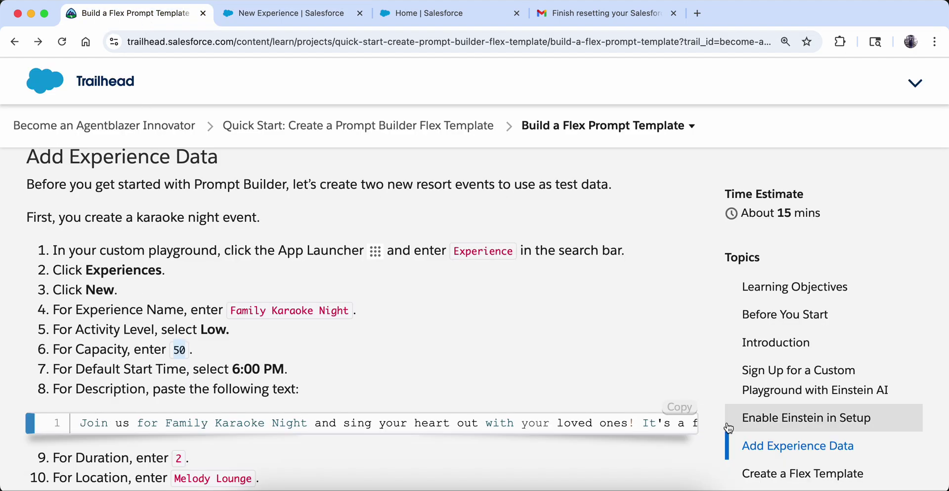
left_click(679, 407)
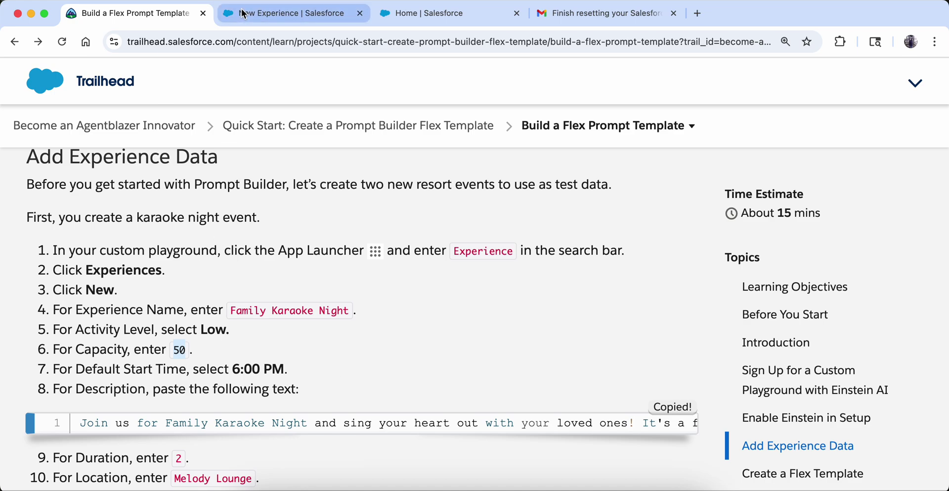
left_click(289, 14)
left_click(272, 244)
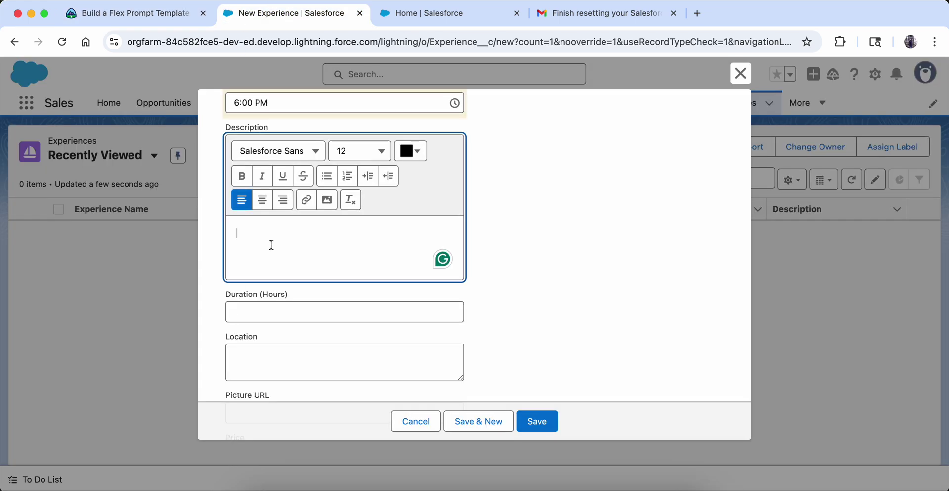
key("super+v")
Following the Trailhead instructions, set the karaoke event's Duration to 2 hours and its Location to Melody Lounge
left_click(141, 17)
scroll(146, 270, "down", 4)
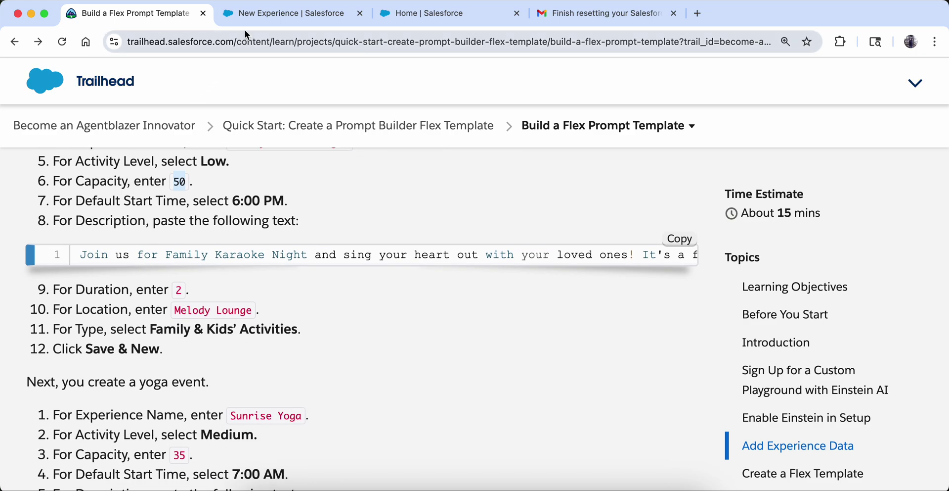
left_click_drag(174, 314, 256, 316)
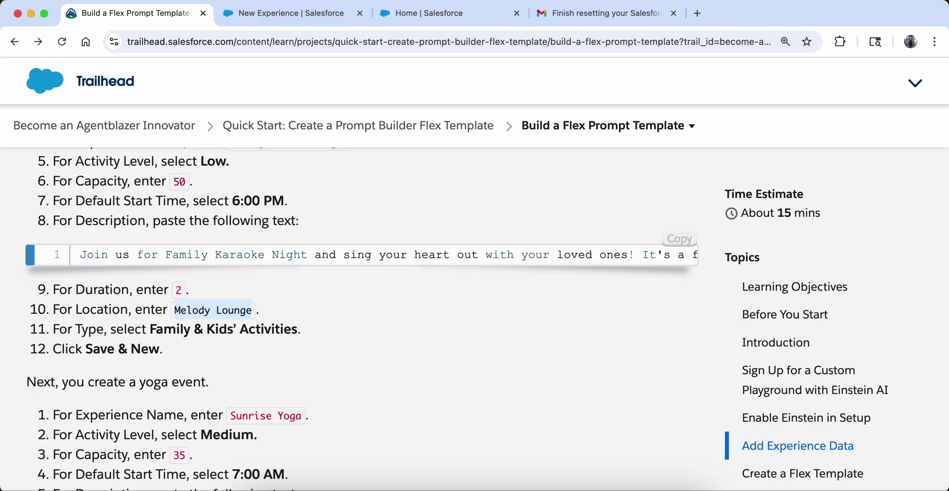
left_click(296, 14)
left_click(244, 322)
type("2")
left_click(254, 374)
key("super+v")
scroll(255, 376, "down", 2)
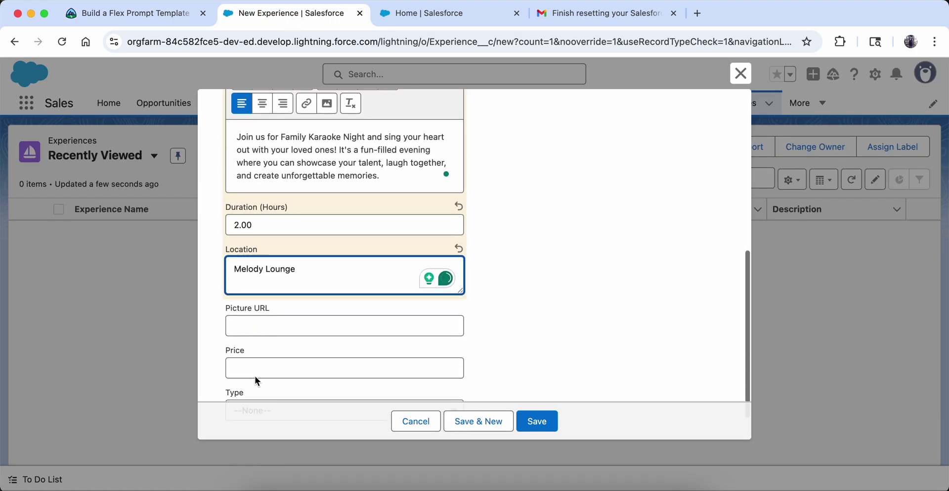
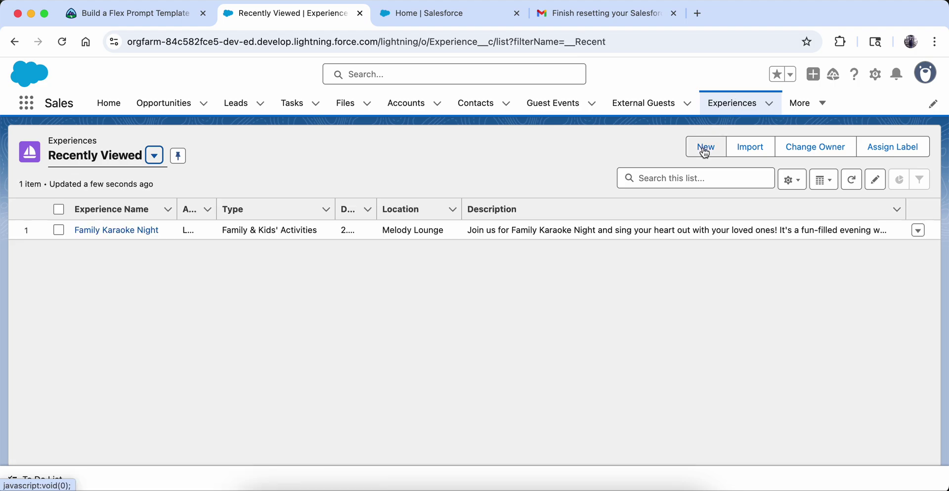
Start another Experience record named Sunrise Yoga, with Capacity 35 and Activity Level Medium as Trailhead specifies
left_click(705, 146)
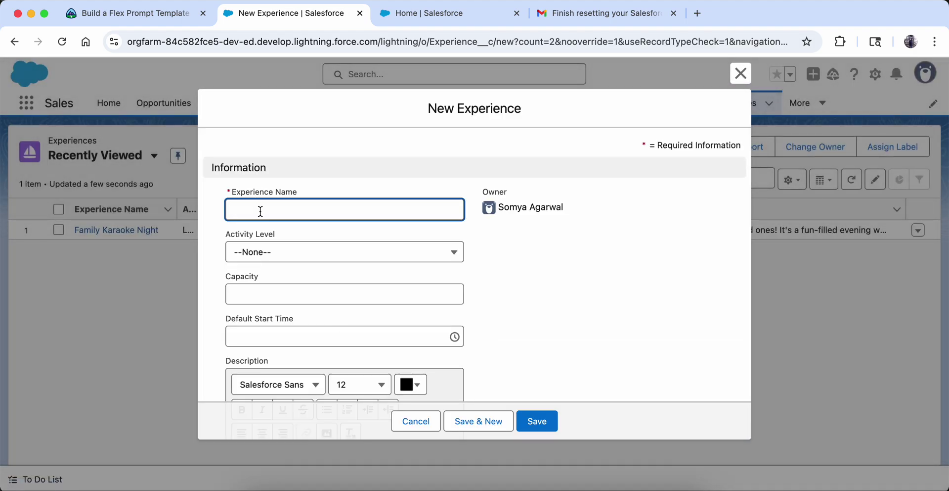
type("Sunrise Yoga")
left_click(171, 15)
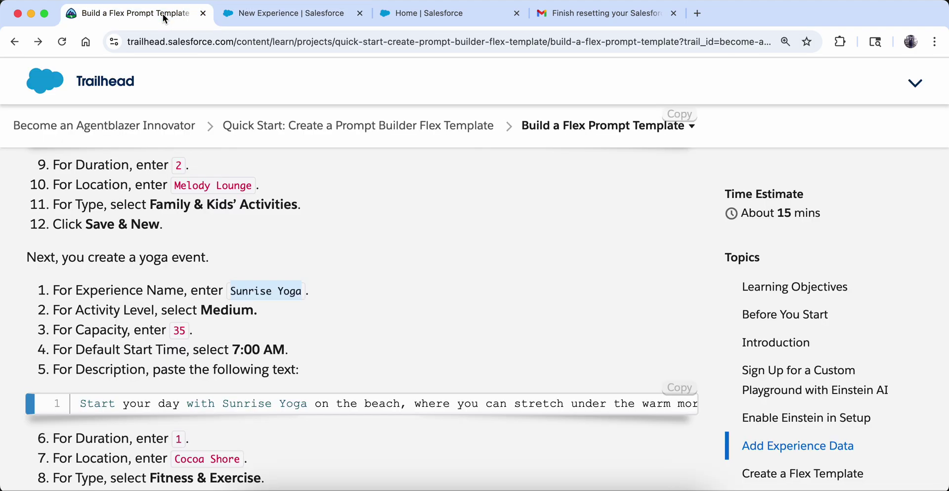
left_click(265, 12)
left_click(268, 294)
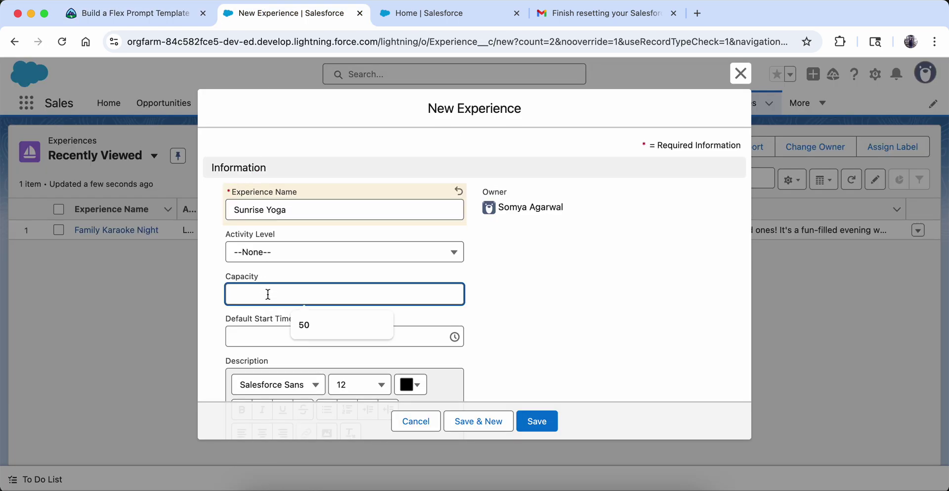
type("50")
left_click(307, 252)
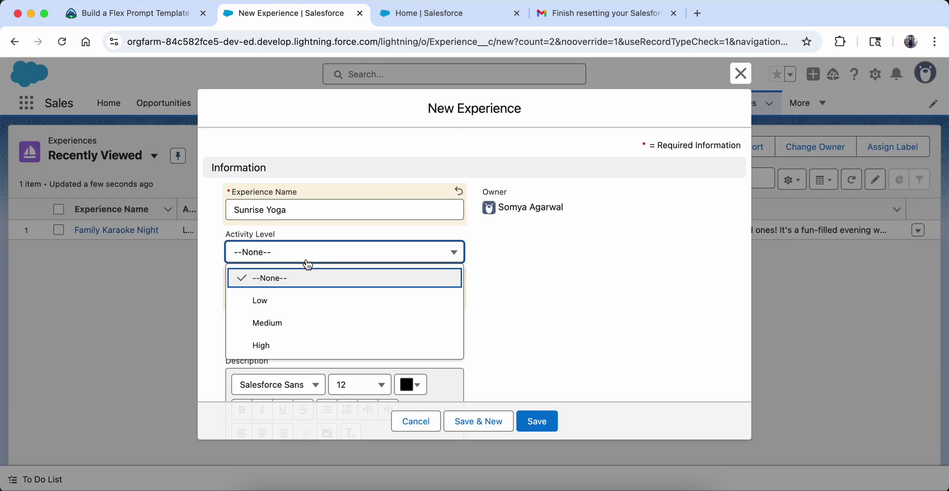
left_click(313, 322)
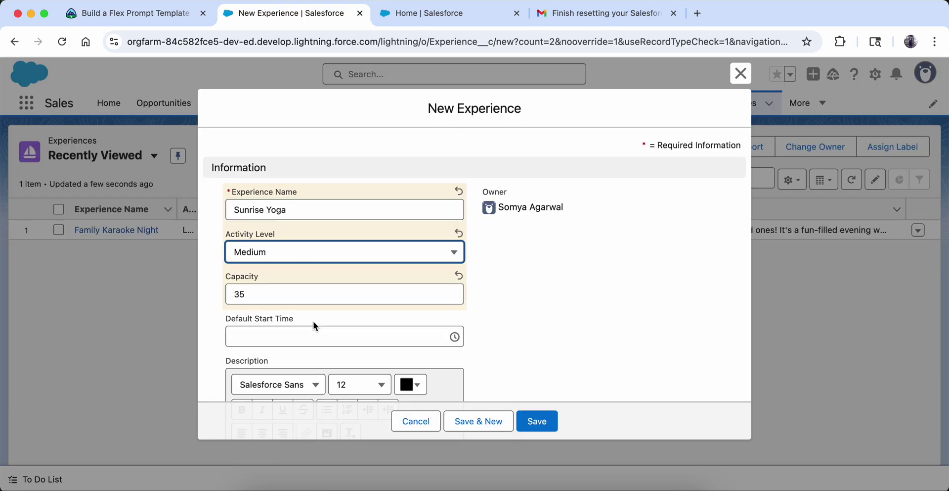
Copy the Sunrise Yoga description text from Trailhead and return to the New Experience form
left_click(118, 21)
scroll(172, 372, "down", 2)
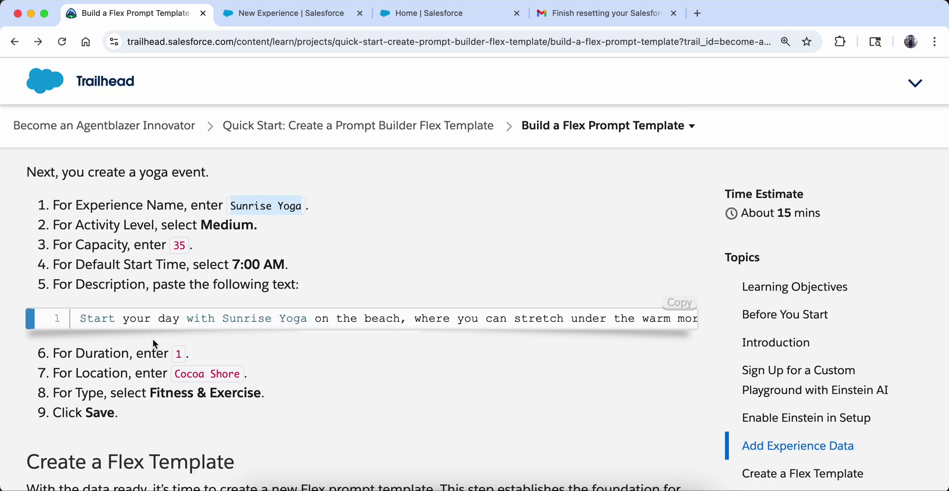
left_click(680, 302)
left_click(291, 13)
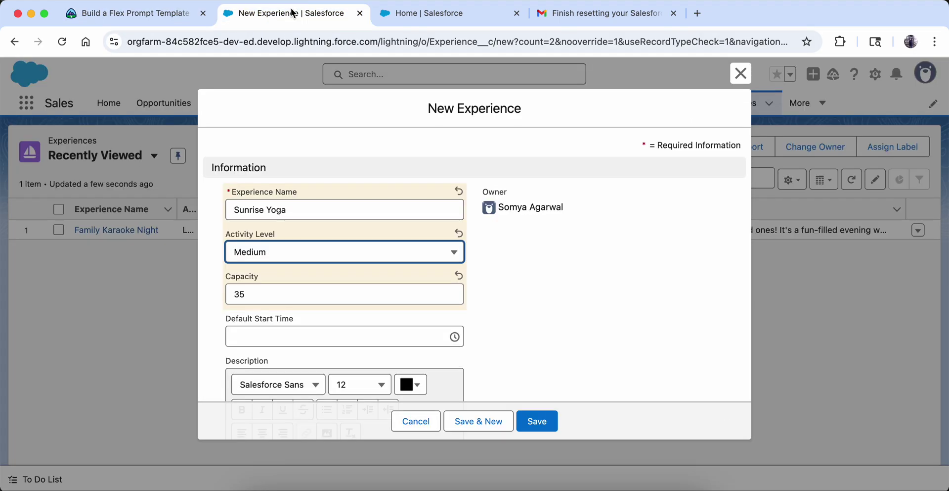
Set the Sunrise Yoga event's Default Start Time to 7:00 AM
scroll(284, 358, "down", 1)
left_click(322, 290)
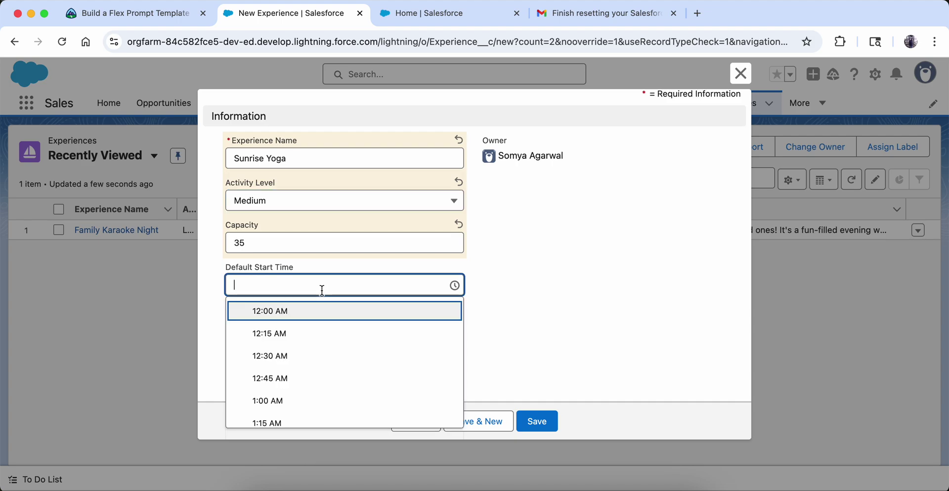
scroll(319, 390, "down", 10)
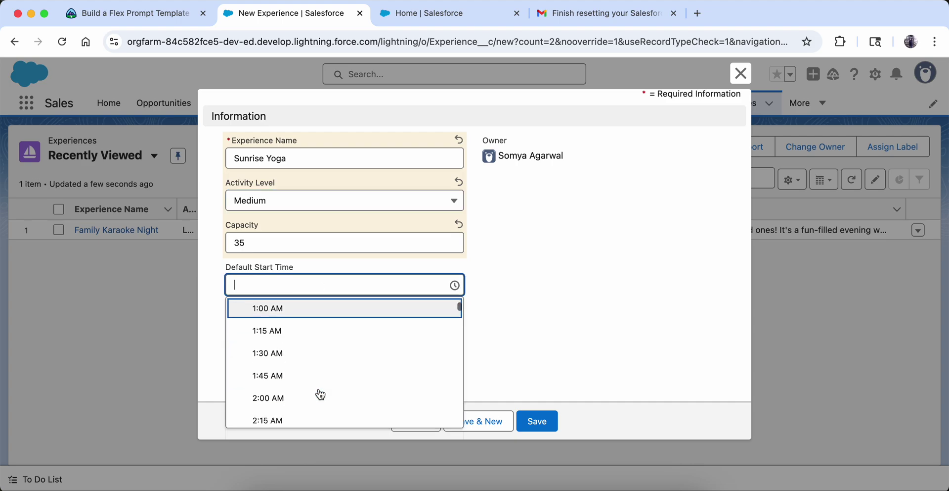
scroll(319, 393, "down", 5)
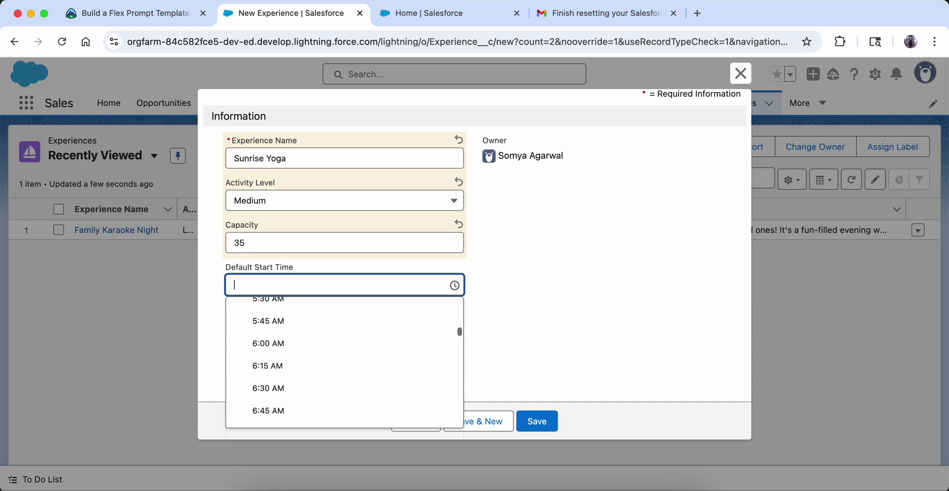
left_click(296, 333)
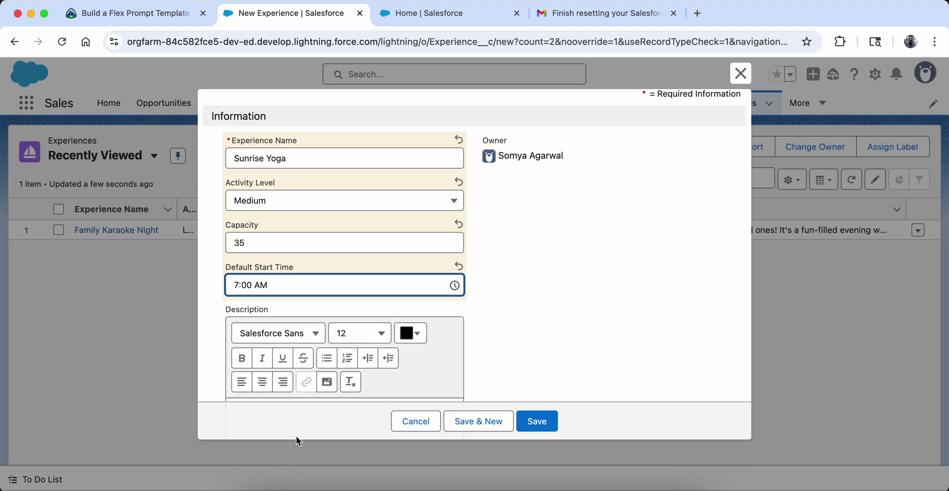
Paste the copied Sunrise Yoga text into the new Experience record's Description
scroll(314, 336, "down", 3)
left_click(311, 274)
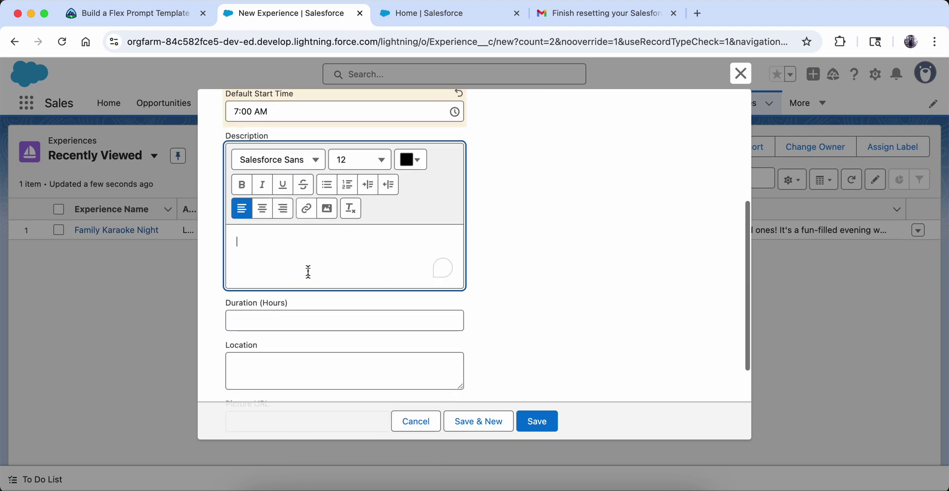
type("Start your day with Sunrise Yoga on the beach, where you can stretch under the warm morning sun and listen to the soothing sound of the waves. It's the perfect way to feel refreshed and ready for a fun day ahead!")
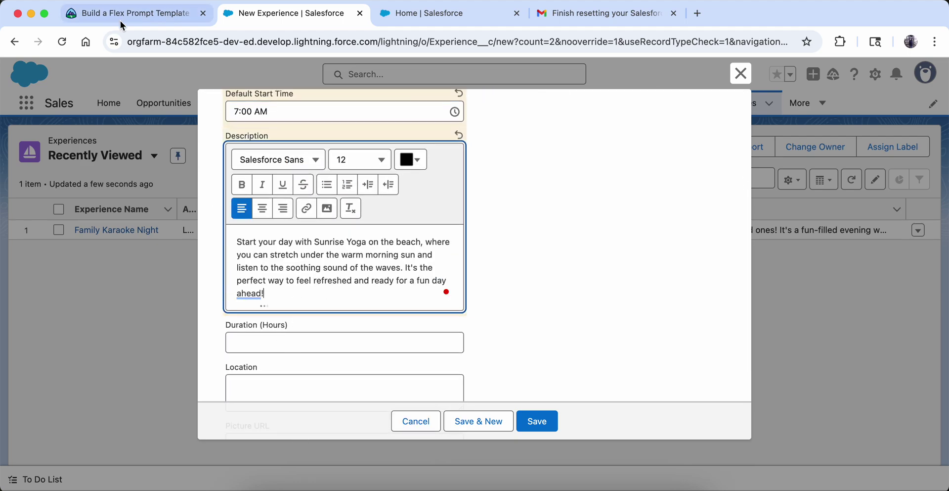
Following the Trailhead instructions, set the yoga event's Duration to 1 hour and its Location to Cocoa Shore
left_click(123, 19)
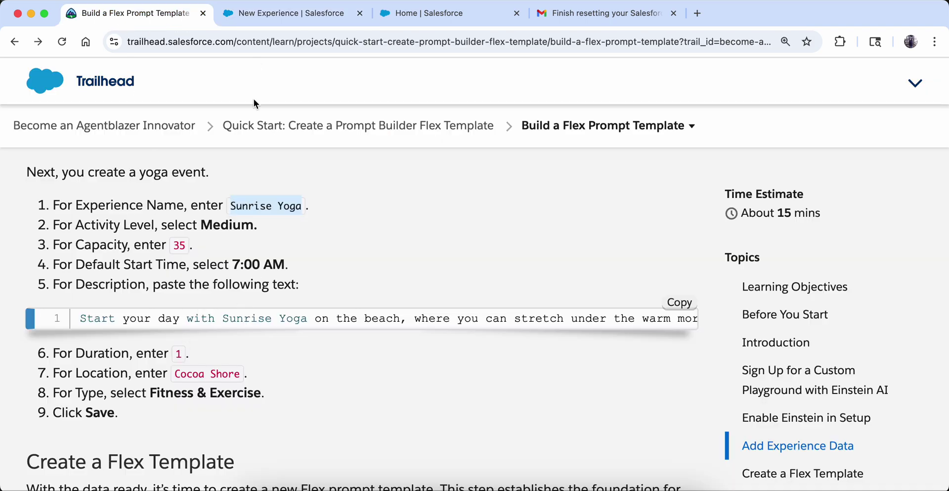
left_click_drag(174, 374, 245, 373)
key("ctrl+c")
left_click(292, 13)
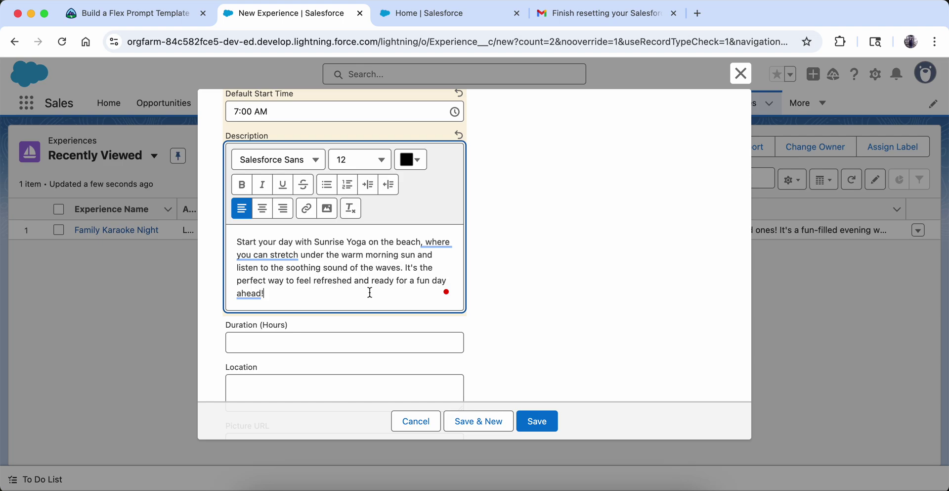
scroll(369, 291, "down", 3)
left_click(331, 247)
type("1")
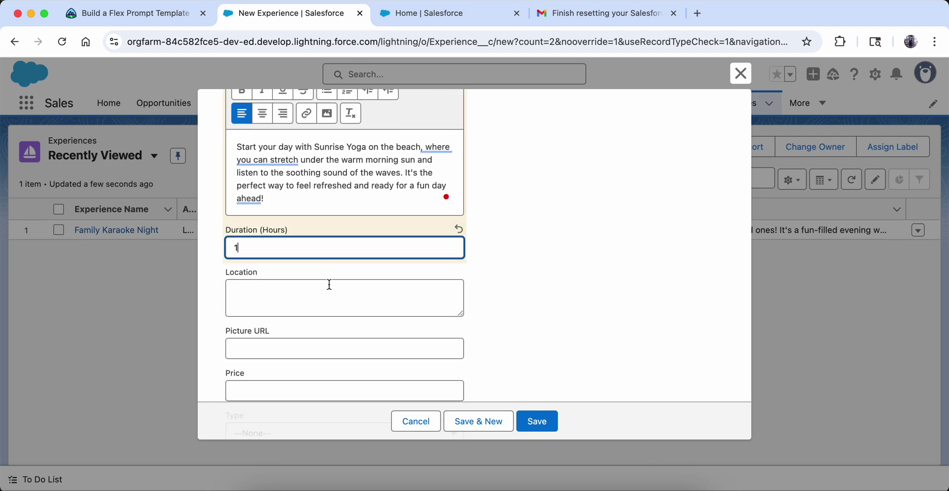
left_click(329, 283)
key("ctrl+v")
scroll(329, 285, "down", 3)
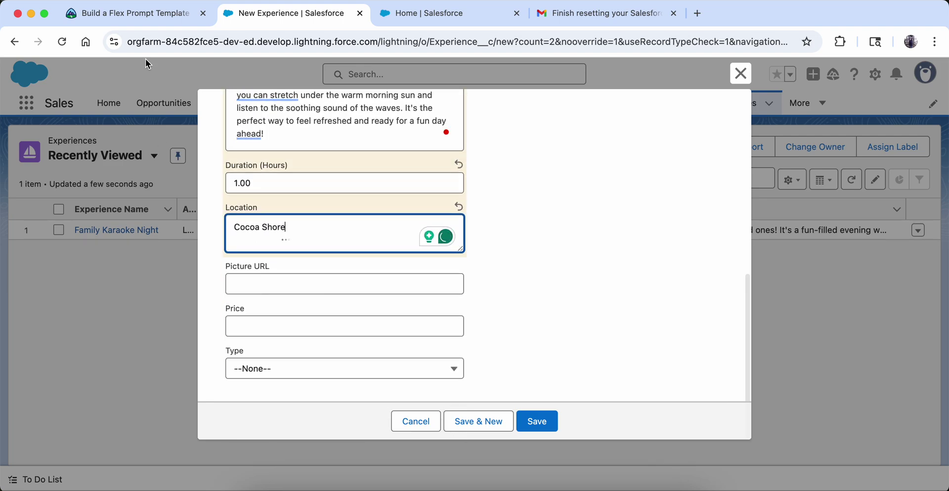
Set the yoga event's Type to Fitness & Exercise as Trailhead specifies, then save the record and return to the Experiences list
left_click(163, 11)
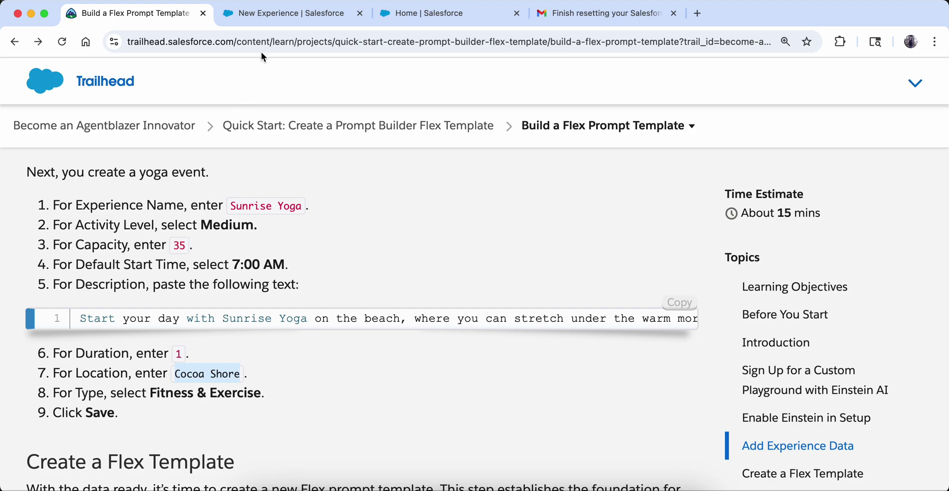
left_click(268, 22)
left_click(269, 368)
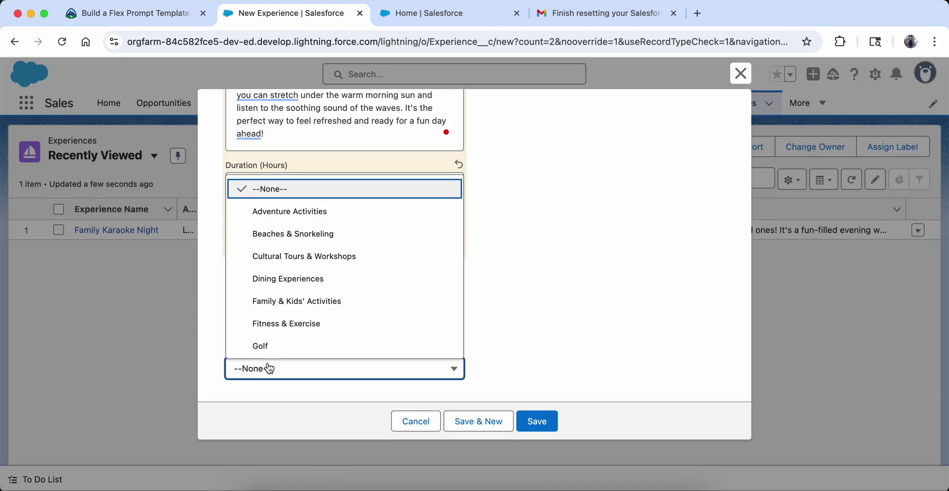
left_click(275, 323)
left_click(539, 421)
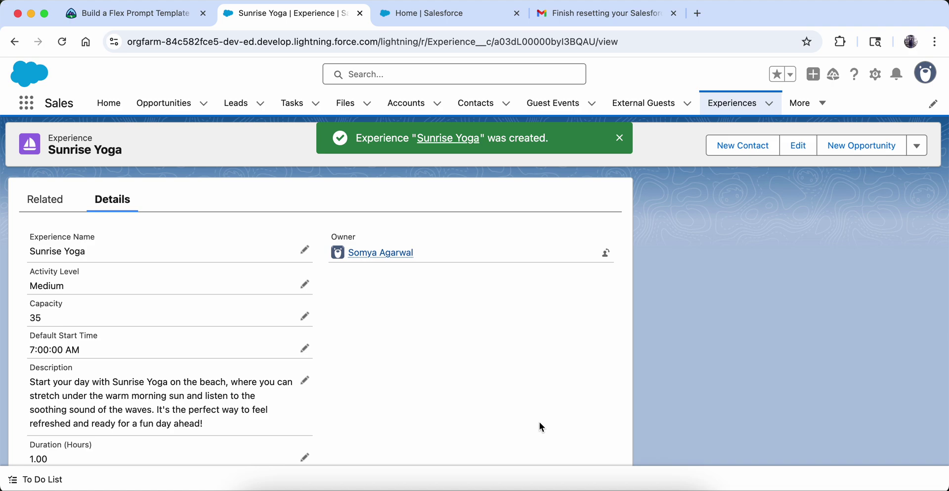
left_click(722, 106)
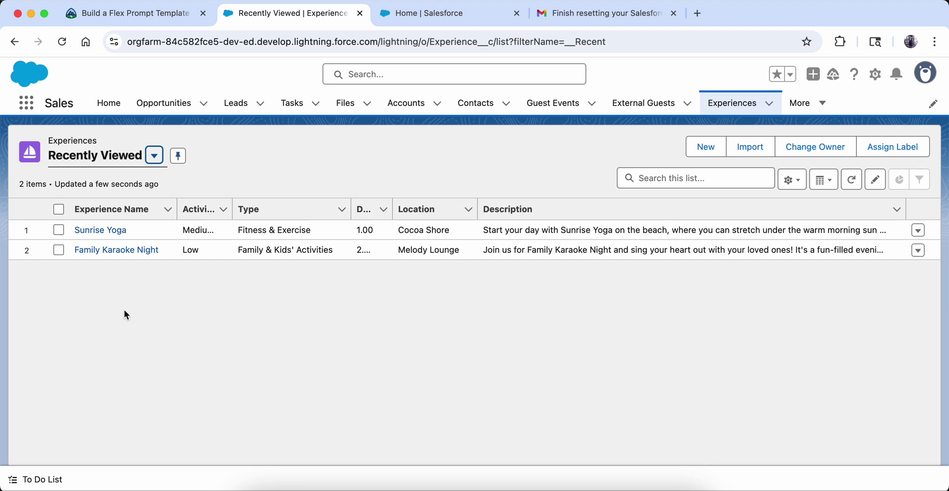
Check the Create a Flex Template instructions in Trailhead and open Salesforce Setup in its own browser tab
left_click(132, 13)
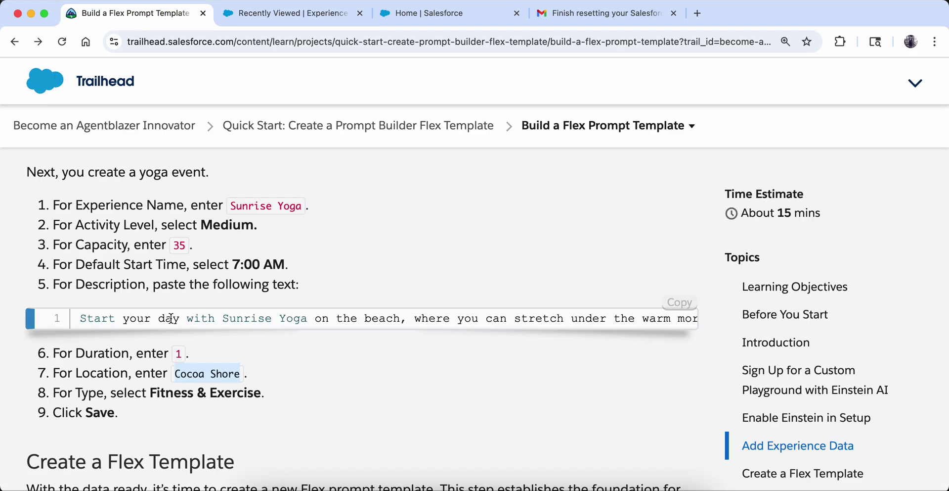
scroll(171, 318, "down", 6)
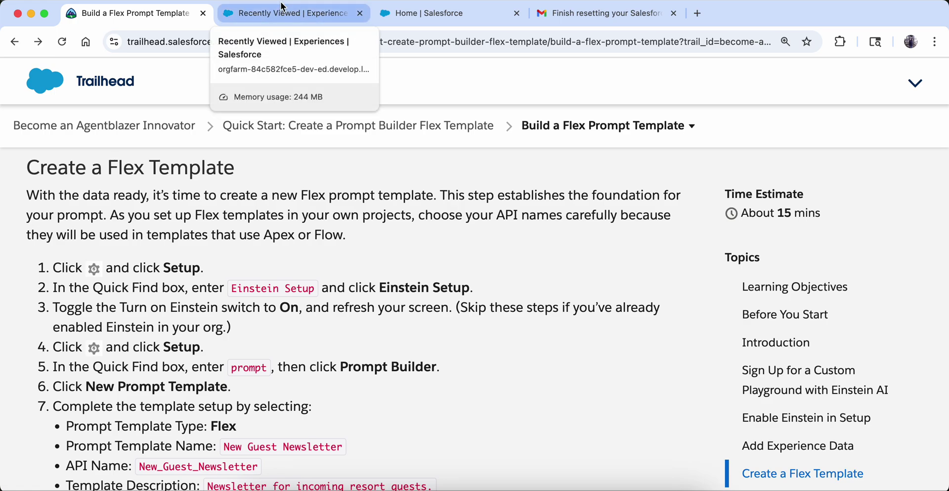
left_click(271, 16)
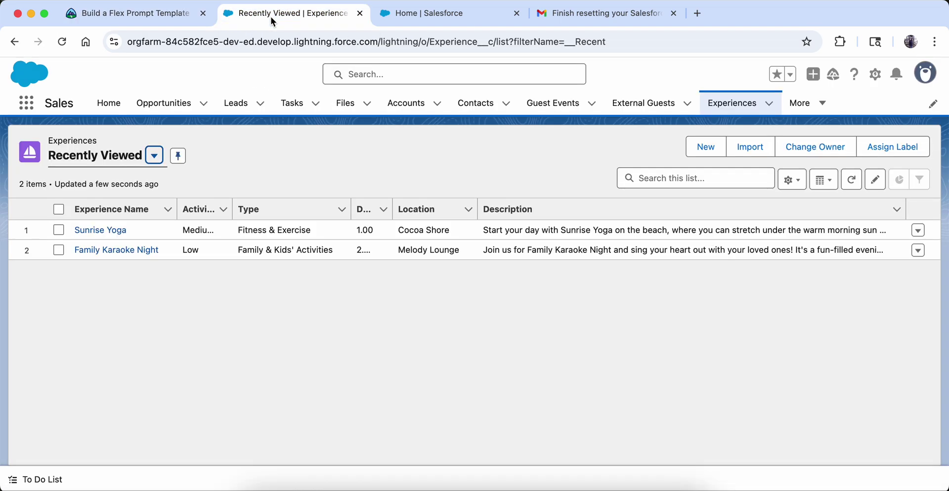
left_click(874, 75)
left_click(750, 127)
left_click_drag(366, 1, 435, 13)
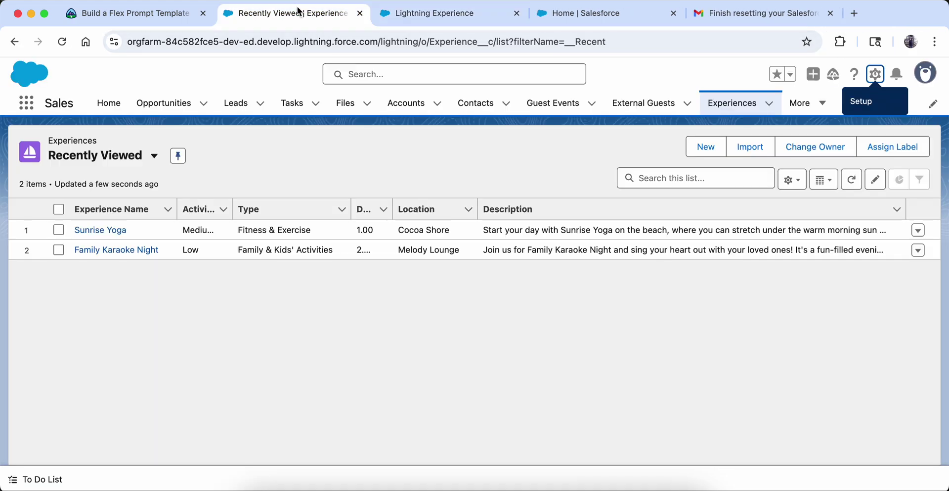
left_click(339, 16)
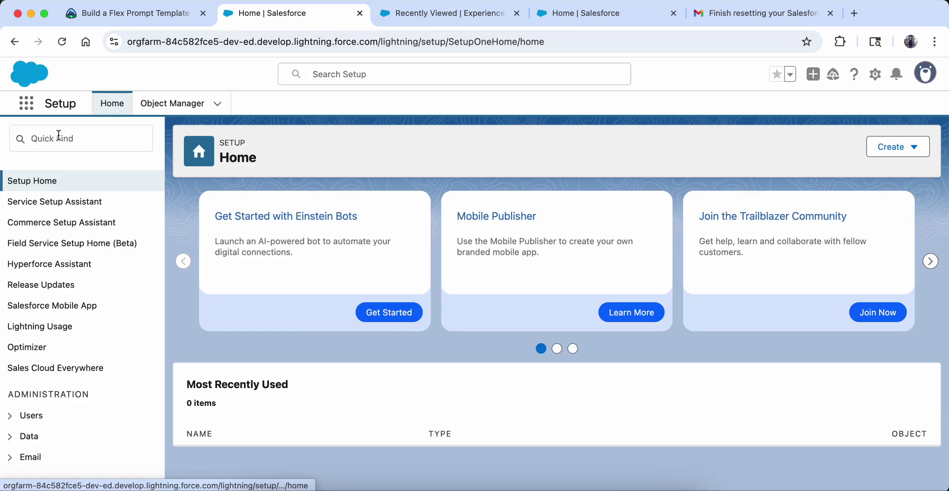
Search Setup for "prom" and open the Prompt Builder page
left_click(59, 138)
type("prom")
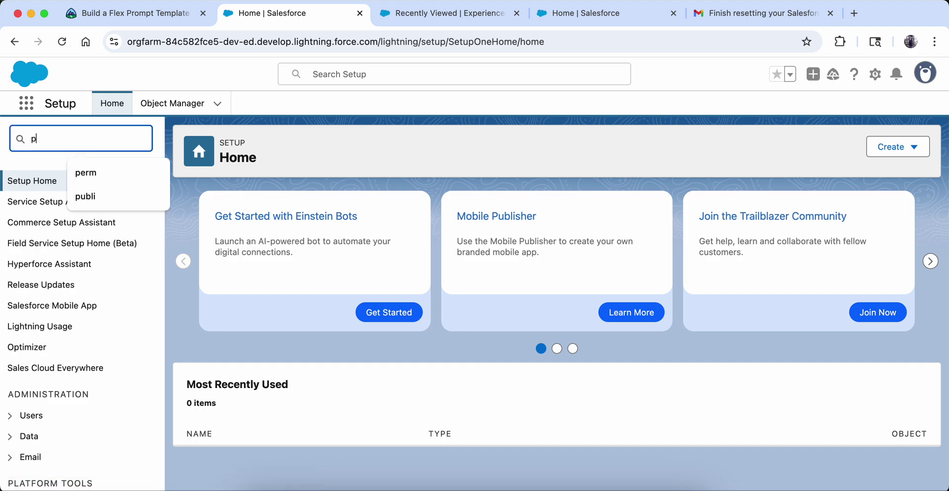
left_click(54, 222)
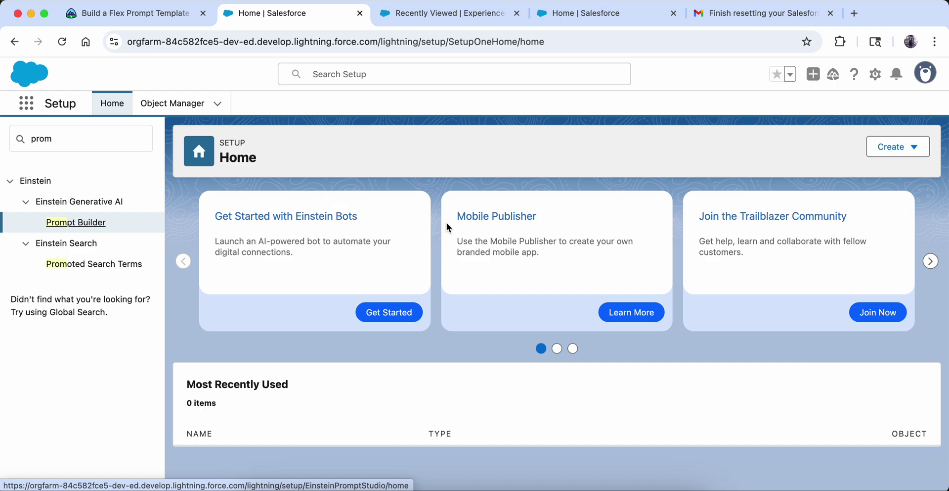
scroll(446, 226, "down", 3)
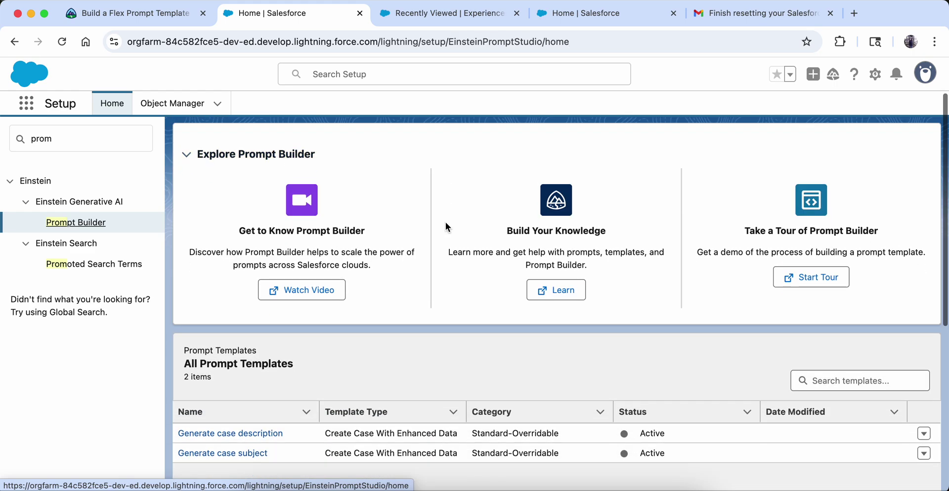
scroll(446, 226, "up", 3)
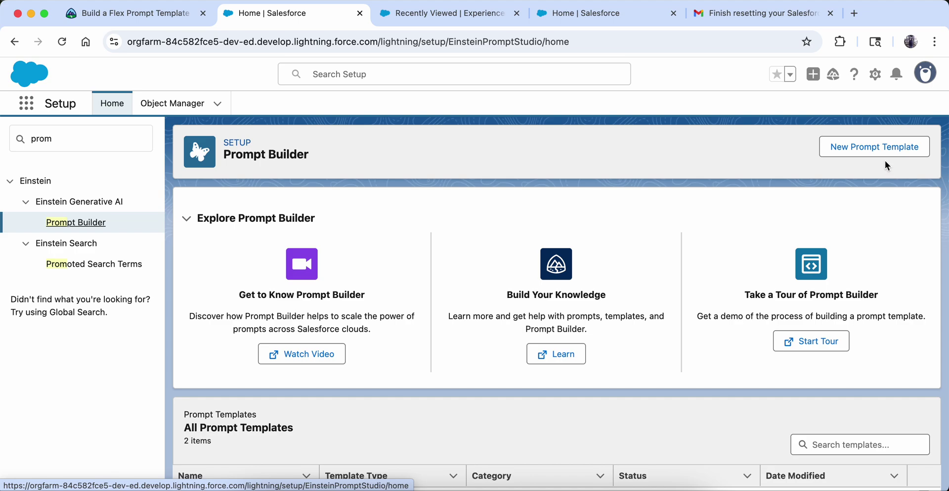
Start a new prompt template with Flex as the Prompt Template Type
left_click(879, 148)
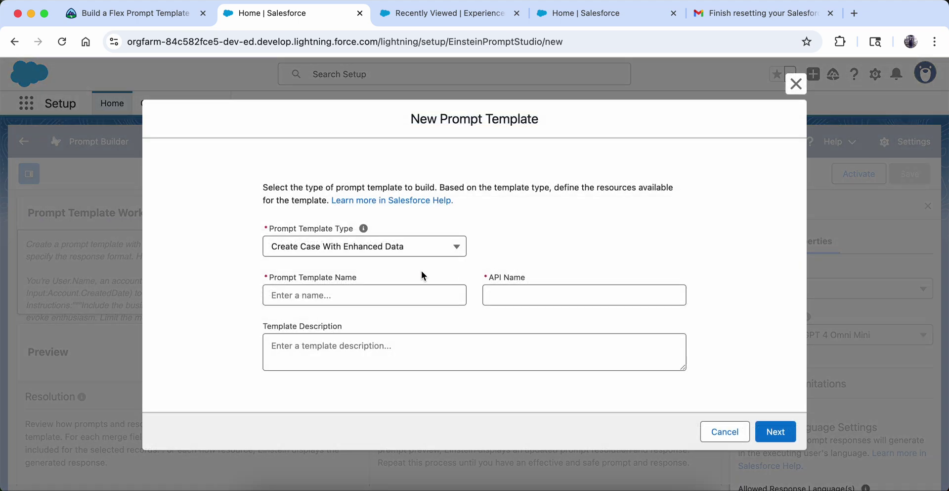
left_click(397, 246)
left_click(349, 335)
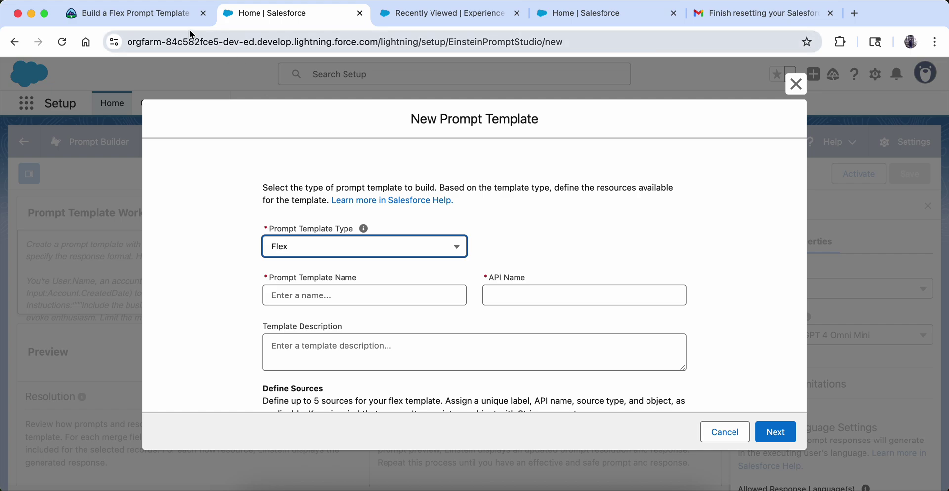
Copy the template name from Trailhead and set the Prompt Template Name to New Guest Newsletter
left_click(163, 15)
scroll(171, 268, "down", 3)
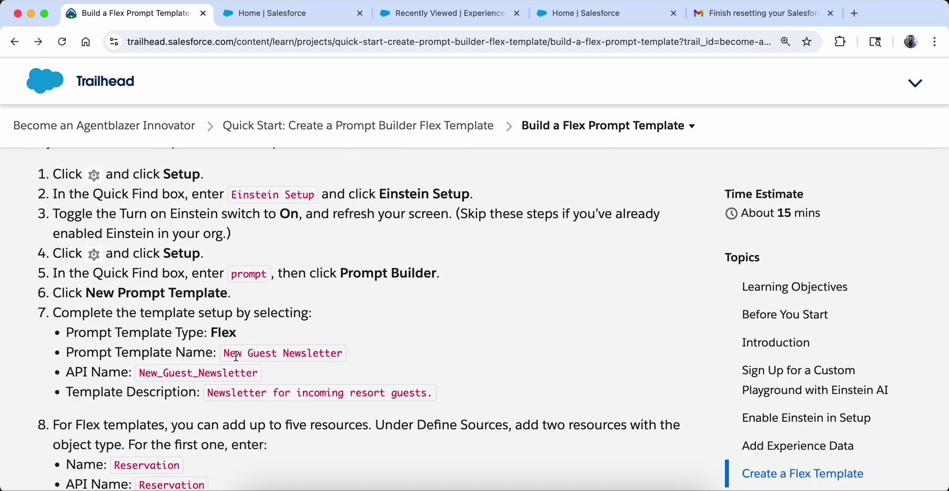
left_click_drag(230, 355, 342, 355)
key("super+c")
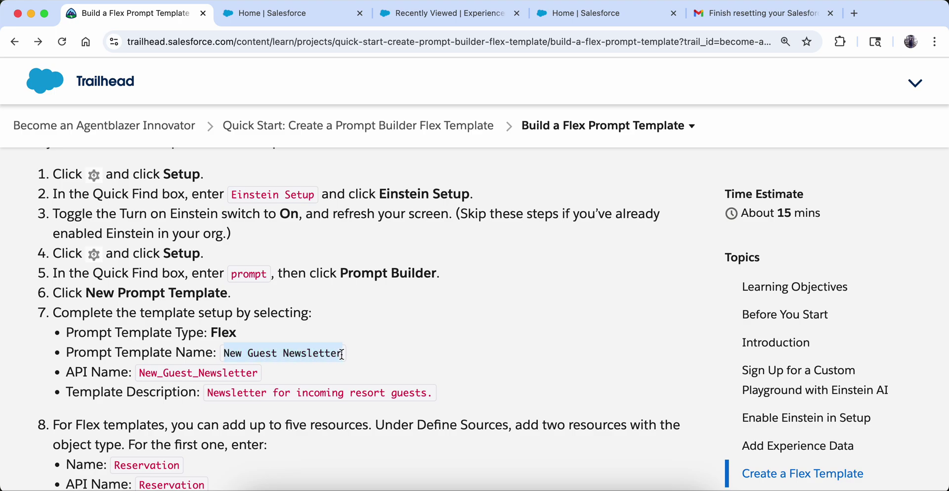
left_click(267, 12)
left_click(287, 296)
key("super+v")
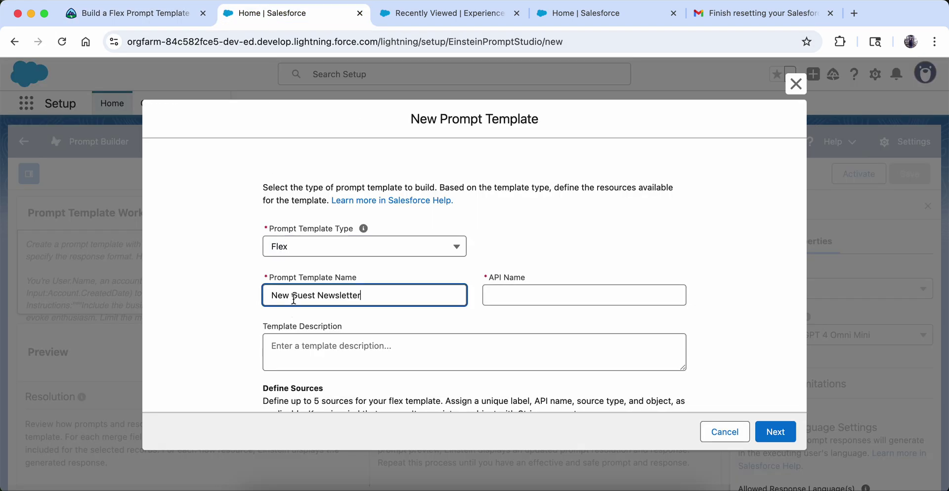
Fill in the API name New_Guest_Newsletter and copy the Template Description "Newsletter for incoming resort guests" from Trailhead
left_click(298, 340)
left_click(134, 13)
scroll(199, 403, "down", 2)
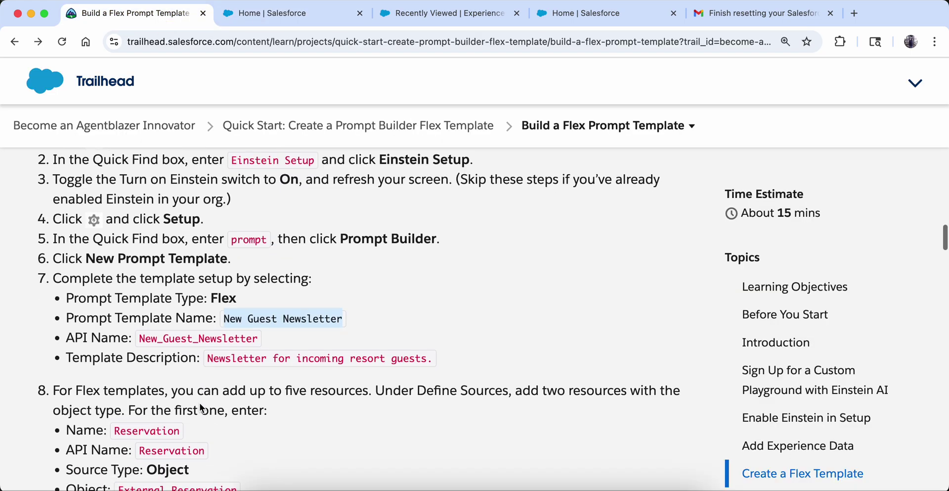
scroll(200, 403, "down", 1)
left_click_drag(206, 340, 431, 346)
key("ctrl+c")
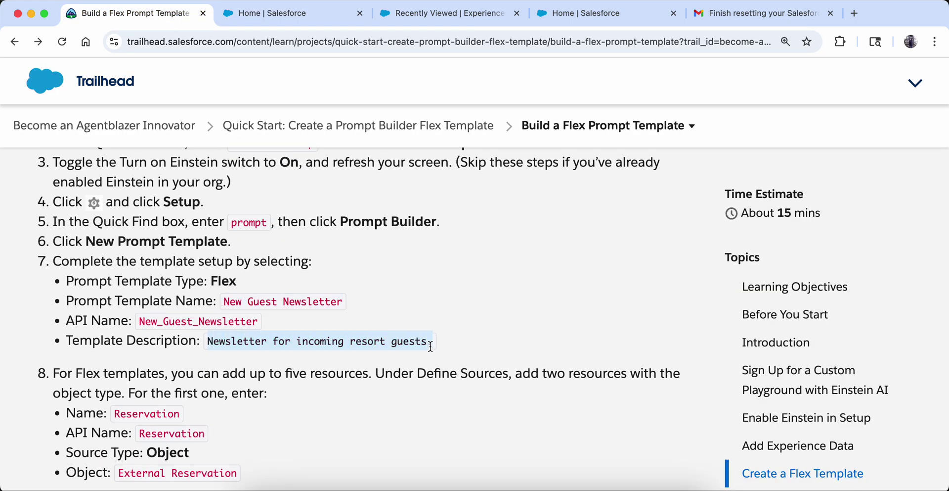
left_click(263, 15)
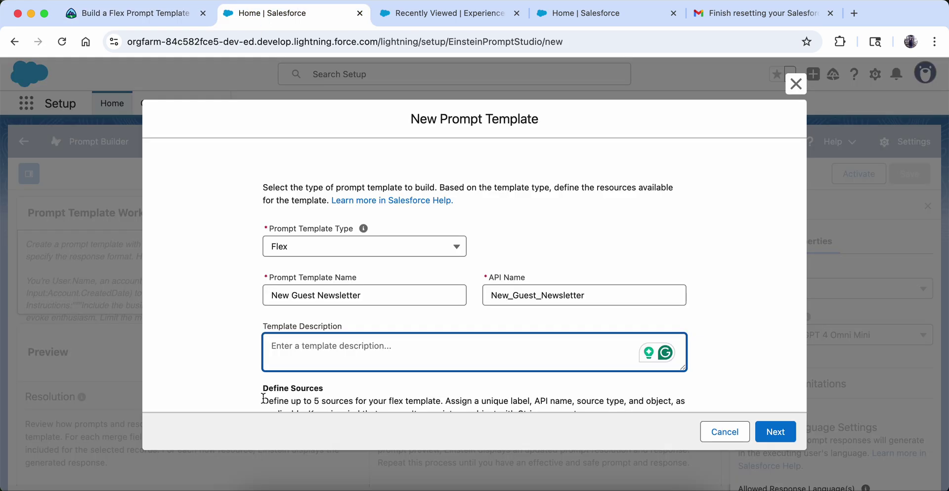
left_click(307, 345)
key("ctrl+v")
scroll(308, 348, "down", 3)
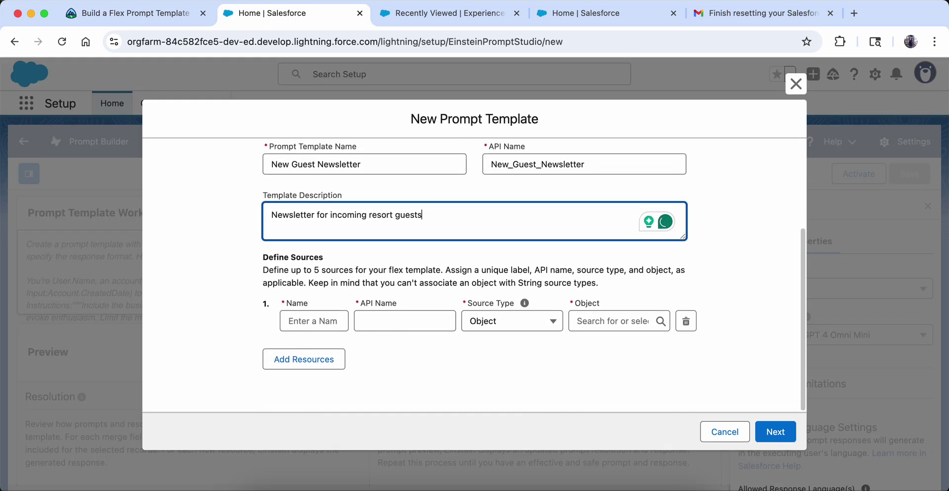
Following the Trailhead instructions, define the first source with name and API name Reservation and source type Object
left_click(114, 13)
scroll(220, 308, "down", 3)
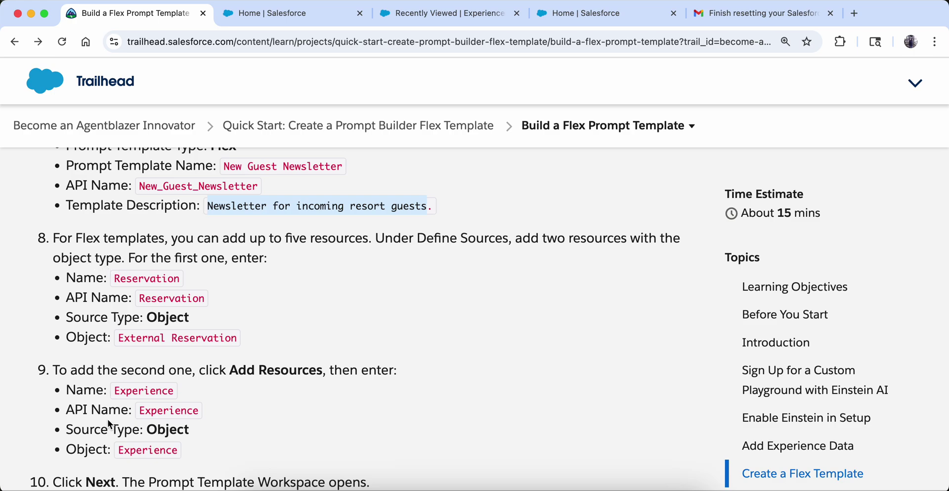
left_click(277, 13)
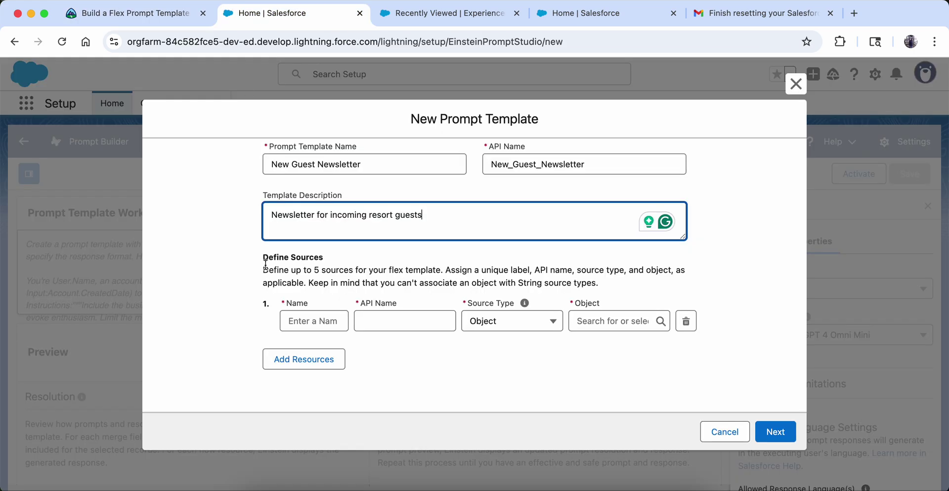
left_click(309, 322)
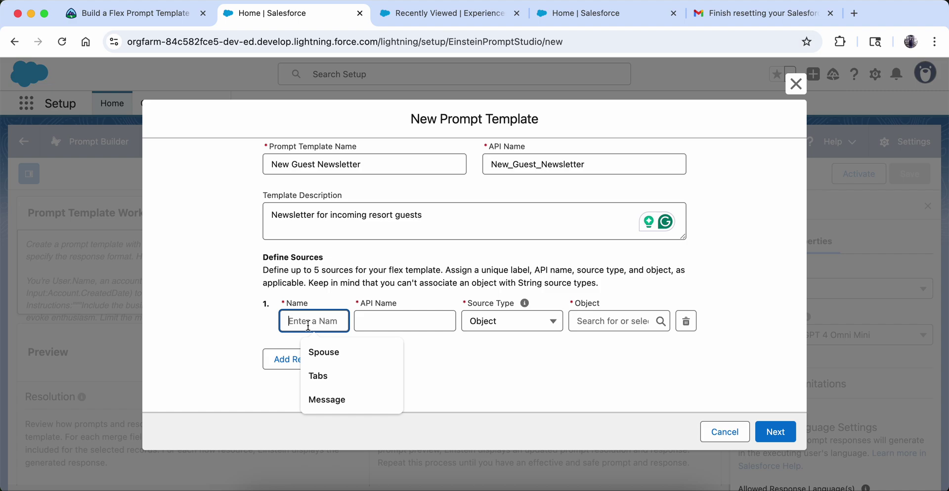
type("Re")
left_click(133, 12)
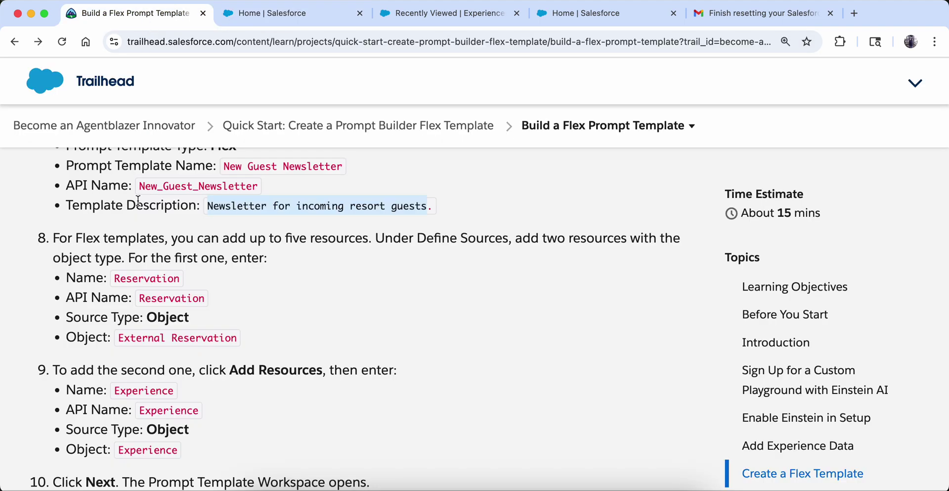
double_click(147, 277)
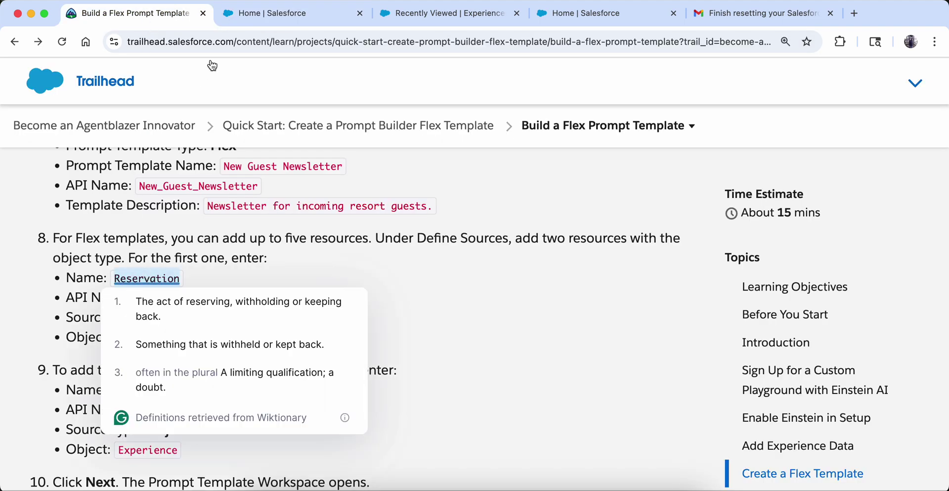
left_click(294, 13)
type("e")
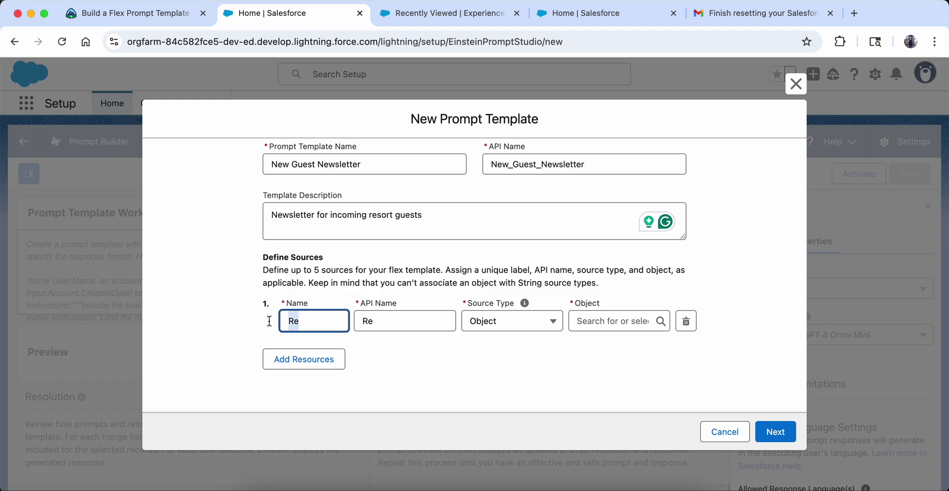
type("servation")
left_click(526, 321)
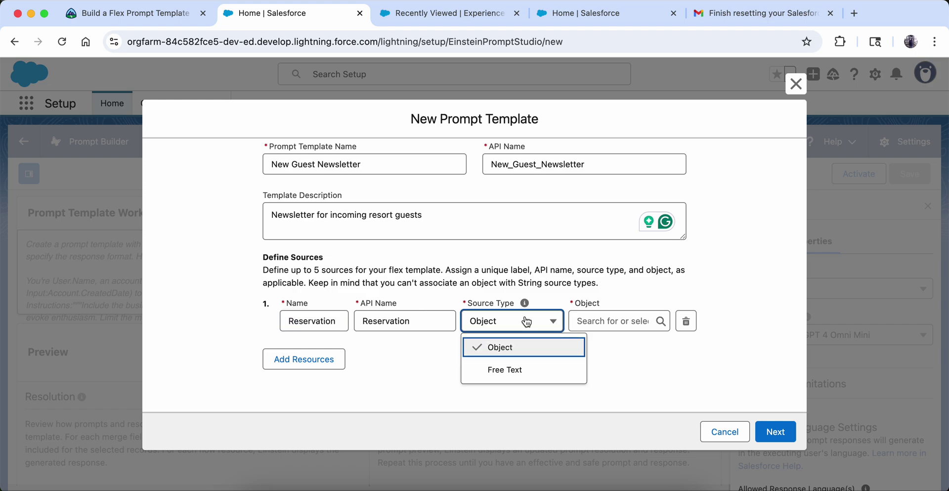
left_click(518, 349)
Look up the required object in Trailhead and set the Reservation source's object to External Reservation
left_click(607, 321)
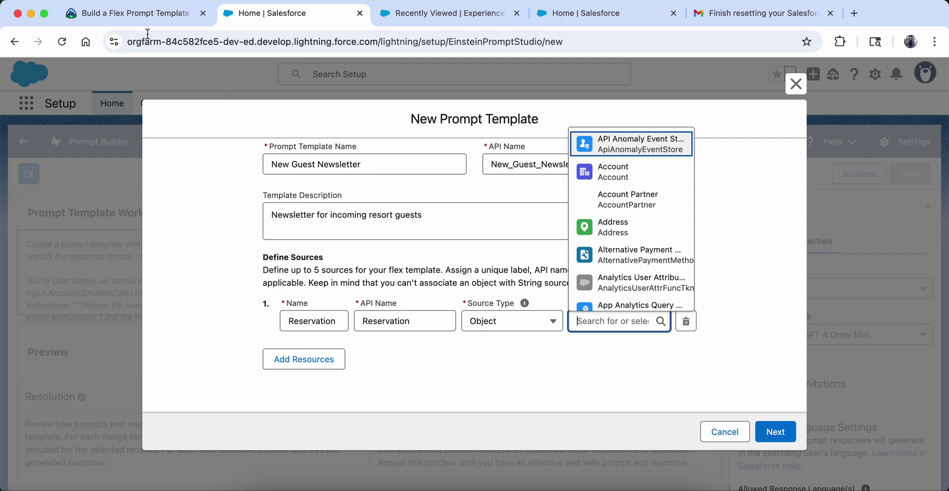
left_click(180, 294)
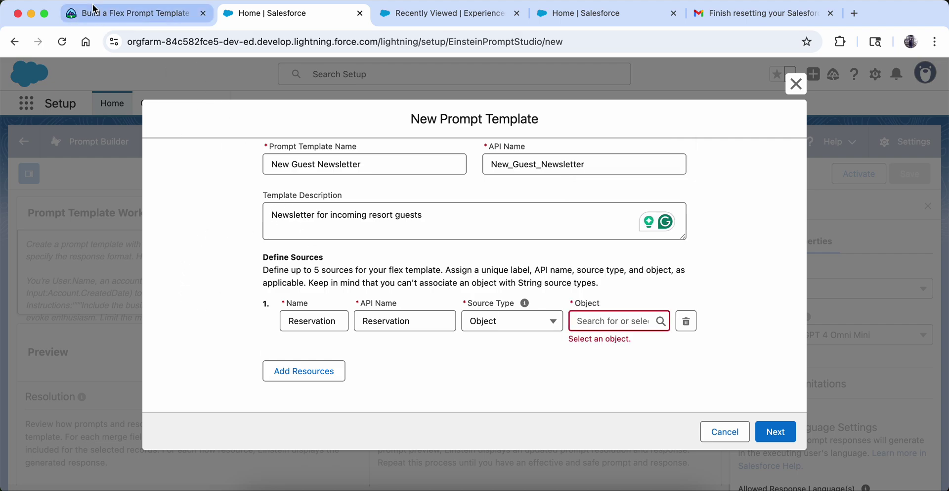
left_click(131, 13)
left_click(160, 315)
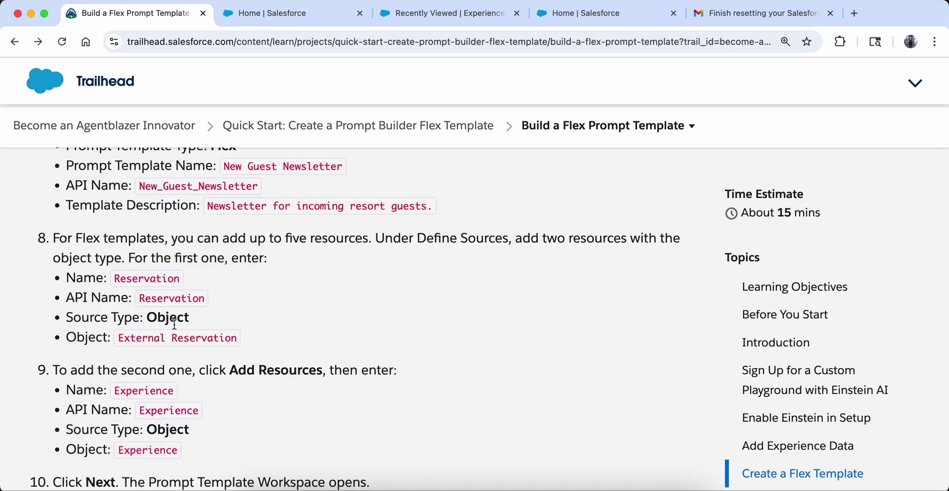
double_click(130, 340)
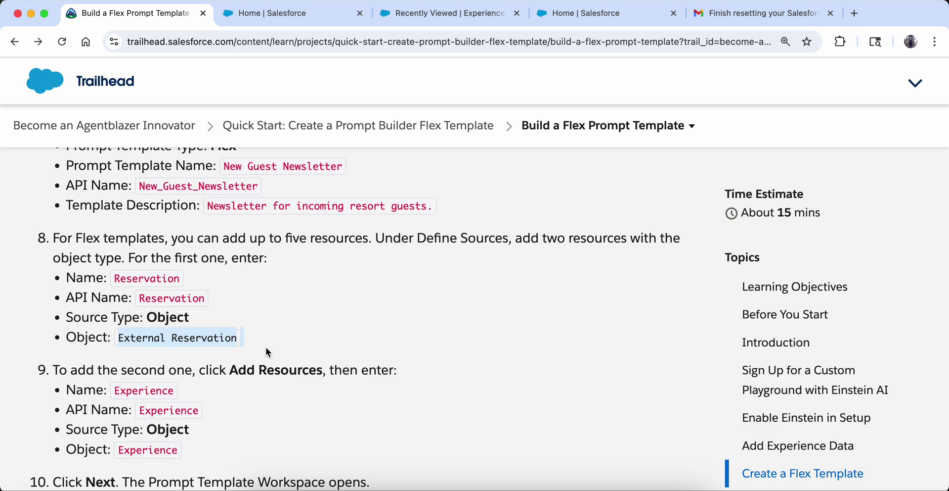
left_click(298, 16)
left_click(609, 320)
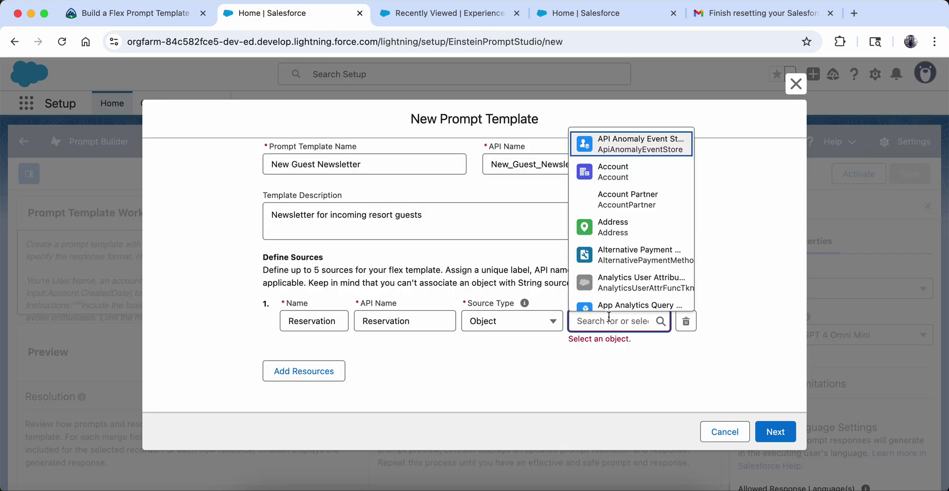
type("ex")
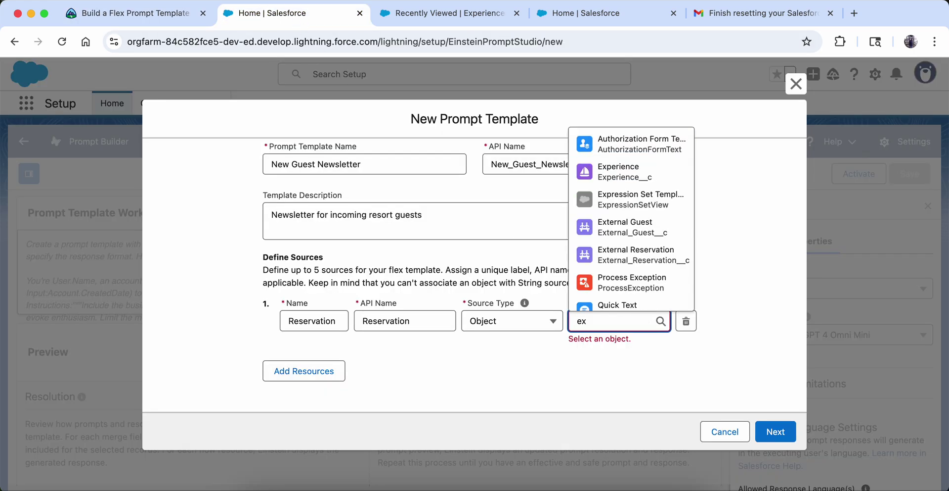
left_click(624, 256)
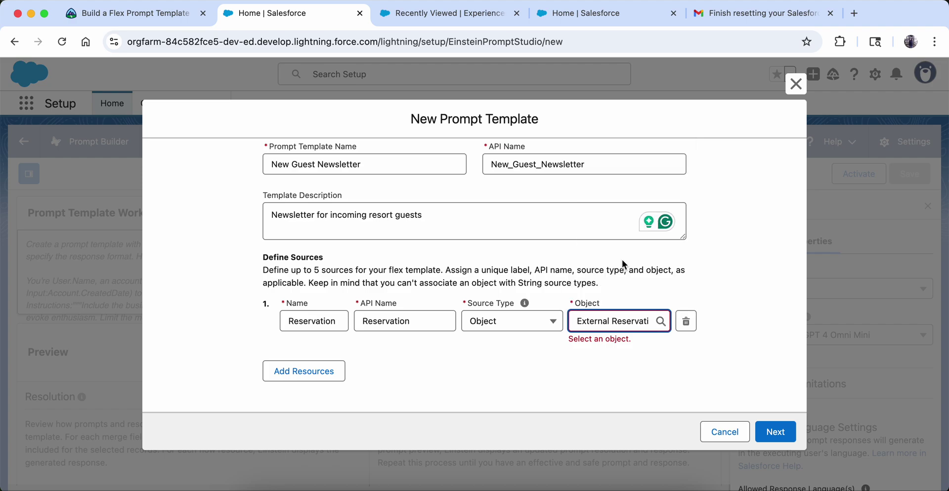
Add a second resource and give it the name and API name Experience, copied from Trailhead
left_click(323, 378)
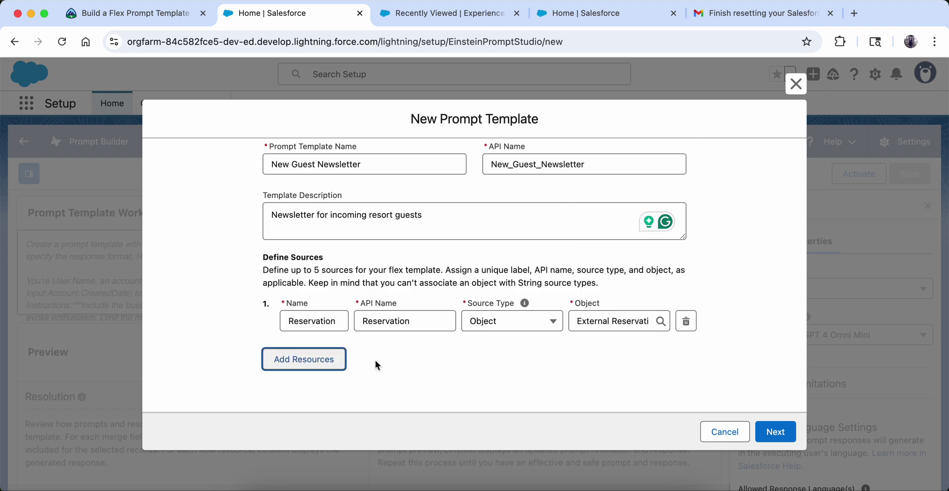
left_click(277, 355)
type("ex")
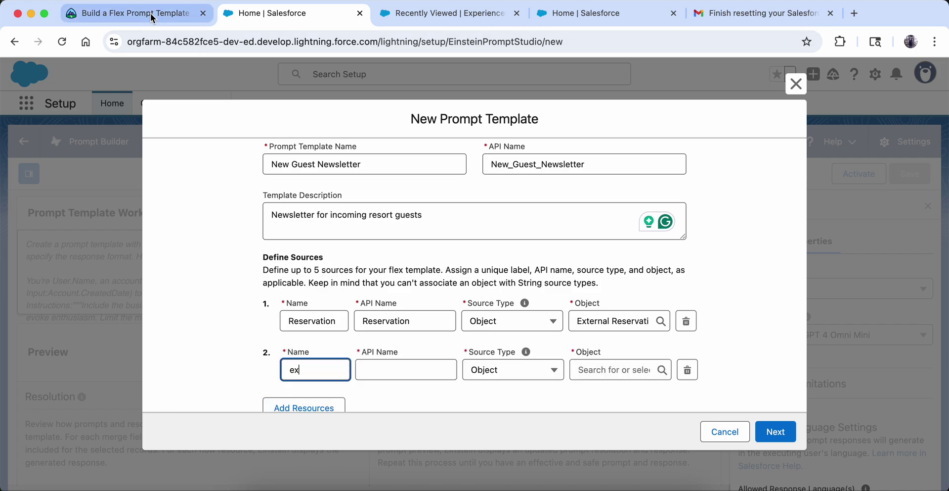
left_click(134, 13)
scroll(232, 309, "down", 3)
double_click(144, 325)
key("super+c")
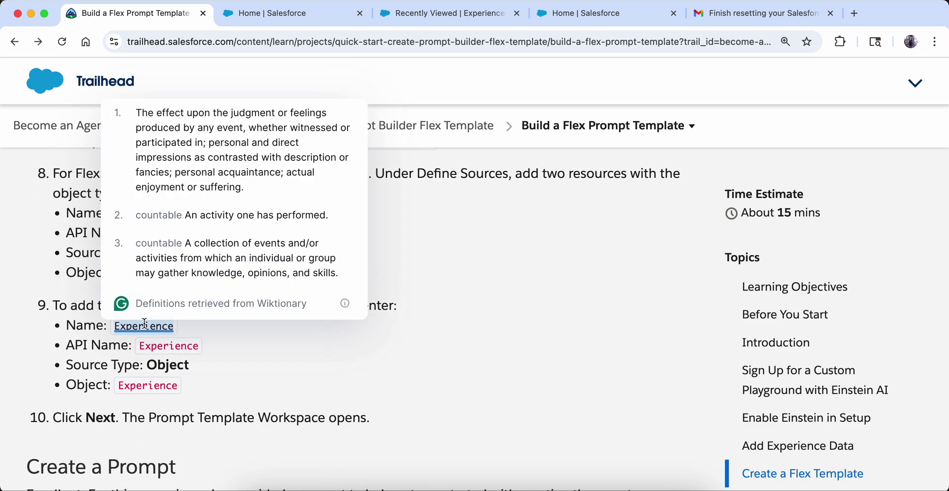
left_click(267, 14)
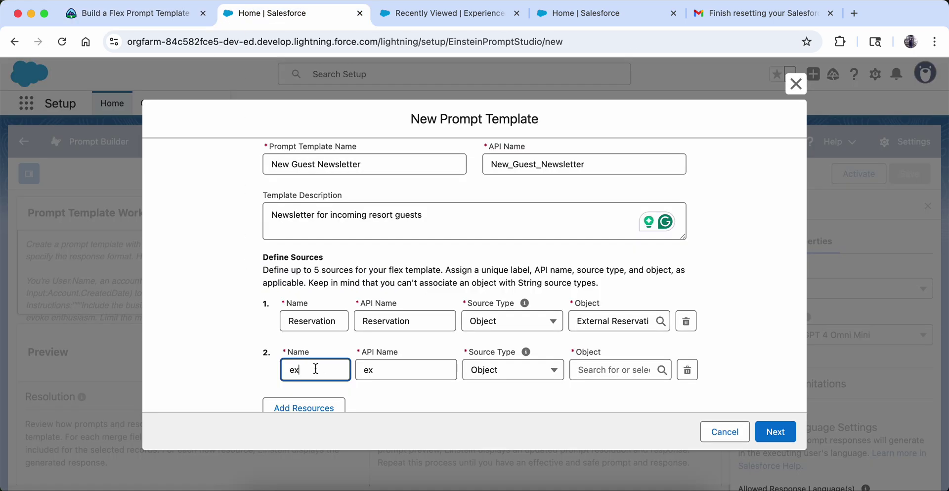
left_click_drag(314, 369, 209, 368)
key("super+v")
left_click(459, 393)
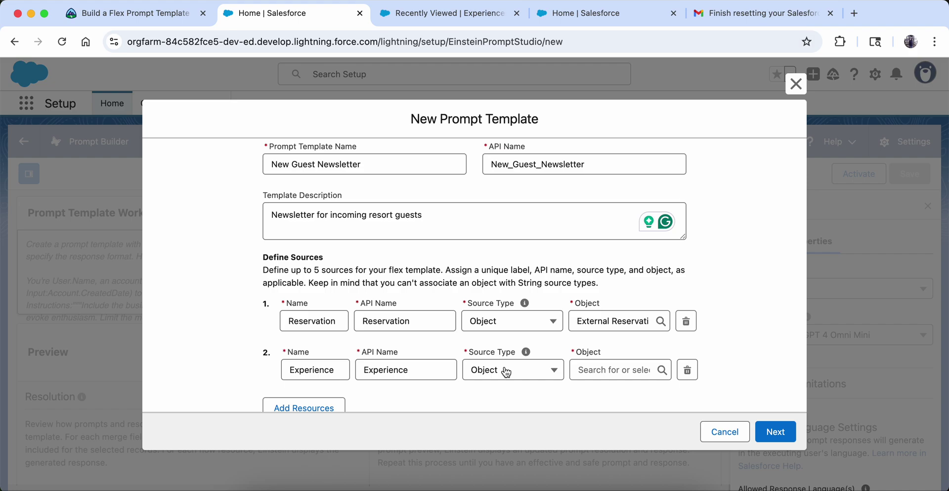
Set the second source's object to Experience and proceed to the Prompt Template Workspace
left_click(599, 368)
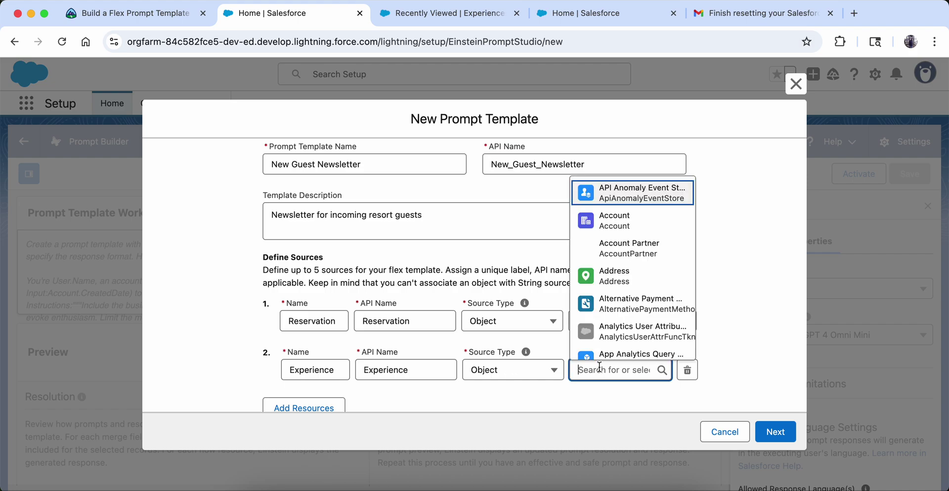
type("r")
key("BackSpace")
type("e")
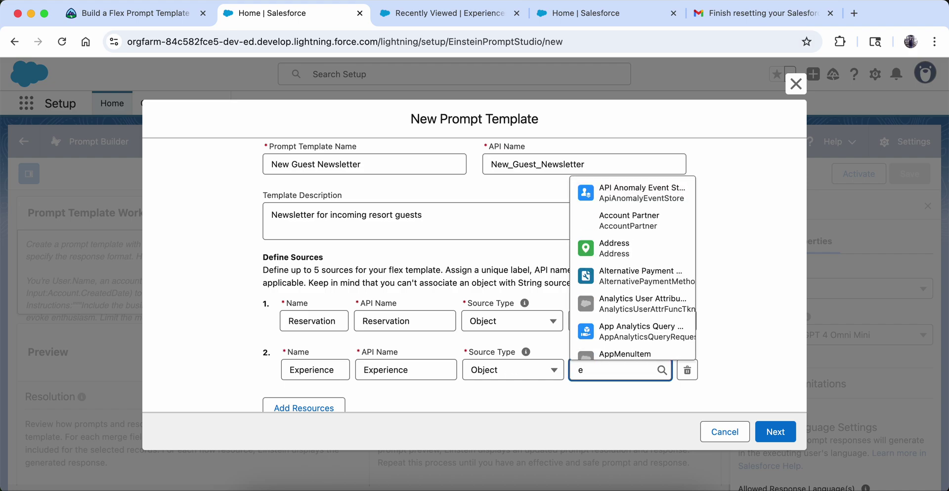
type("xpe")
left_click(644, 361)
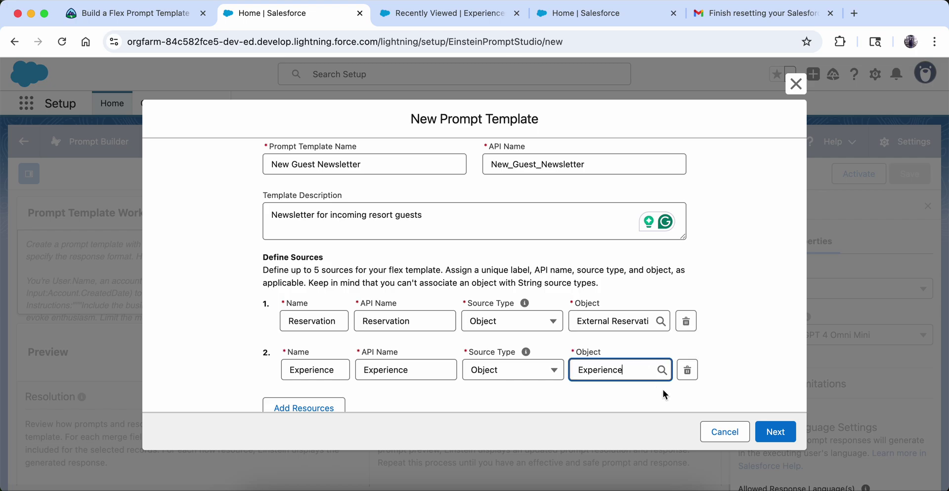
left_click(763, 429)
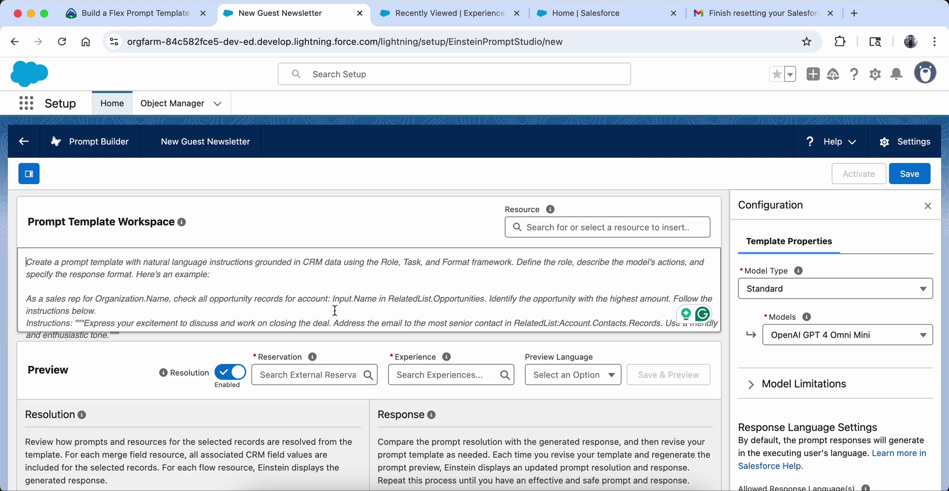
Examine which merge fields the Reservation and Experience resources offer for insertion into the prompt
left_click(536, 228)
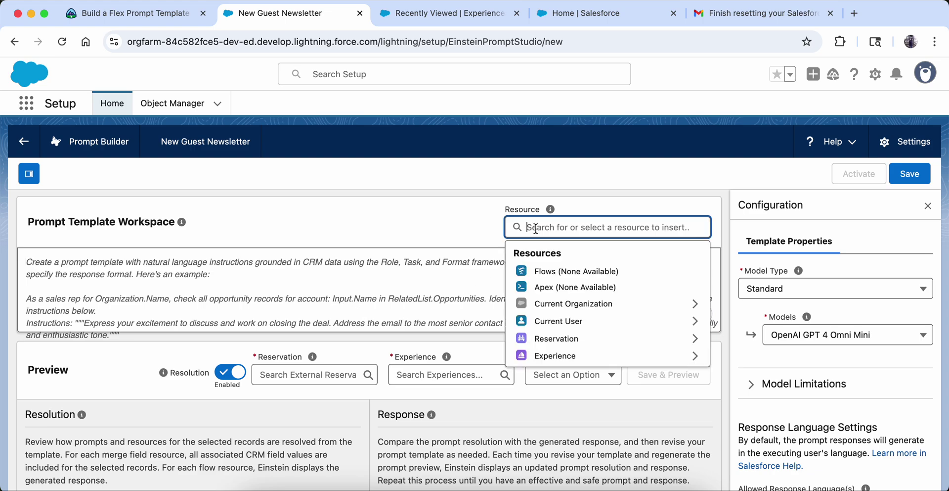
left_click(569, 340)
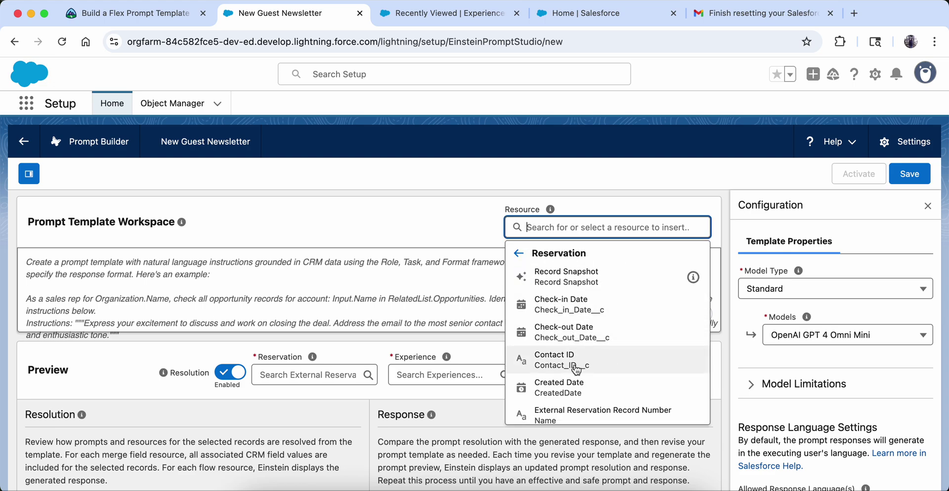
scroll(574, 359, "down", 5)
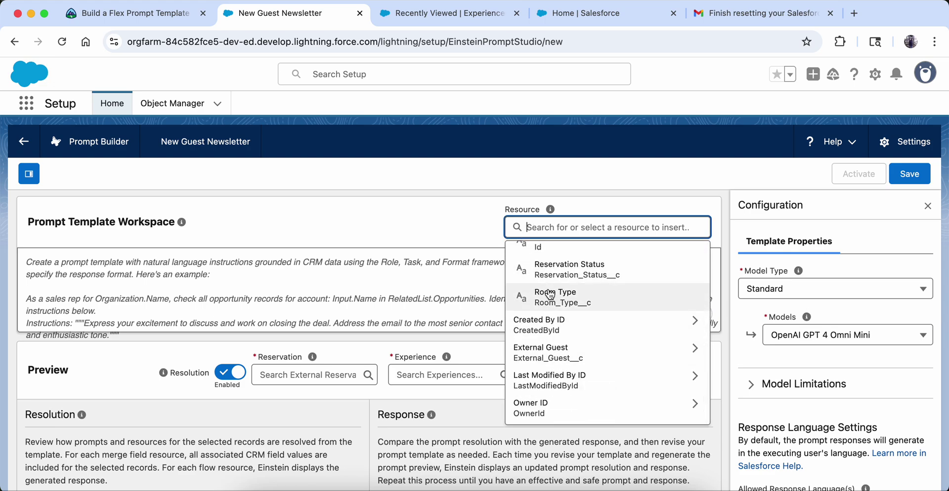
scroll(574, 361, "up", 5)
left_click(519, 253)
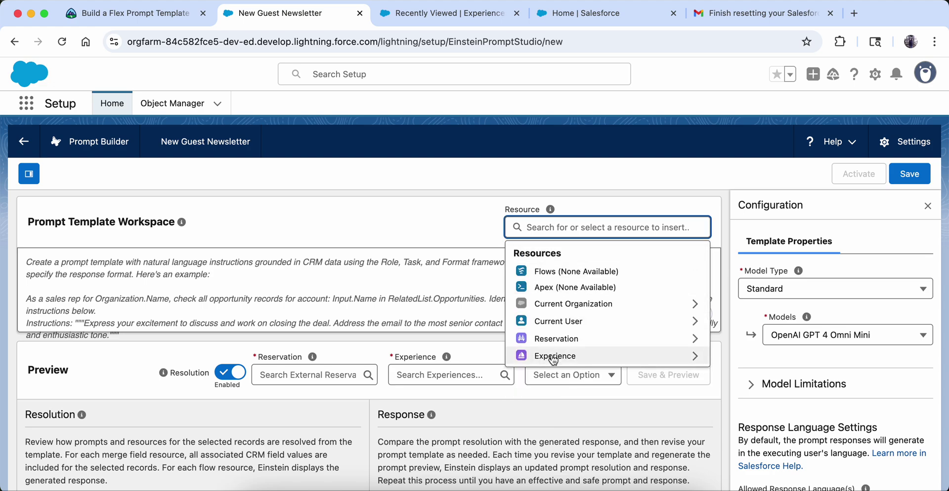
left_click(557, 355)
scroll(558, 352, "down", 5)
scroll(559, 352, "up", 5)
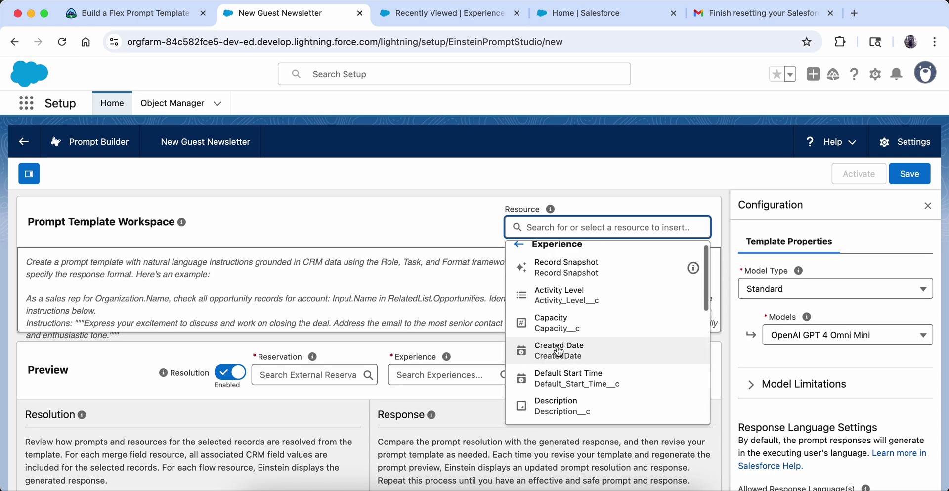
left_click(519, 245)
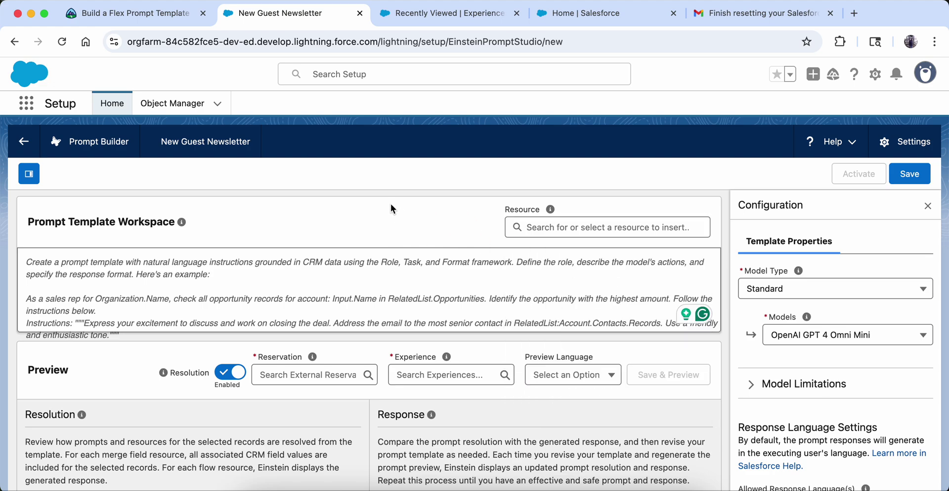
Copy the provided newsletter prompt text from Trailhead's Create a Prompt section and review its merge field placeholders
left_click(90, 1)
left_click(360, 371)
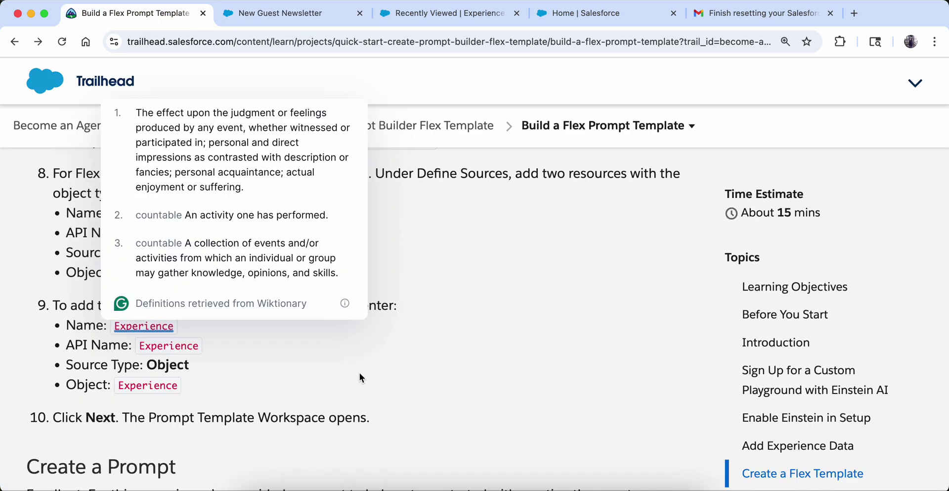
scroll(360, 372, "down", 5)
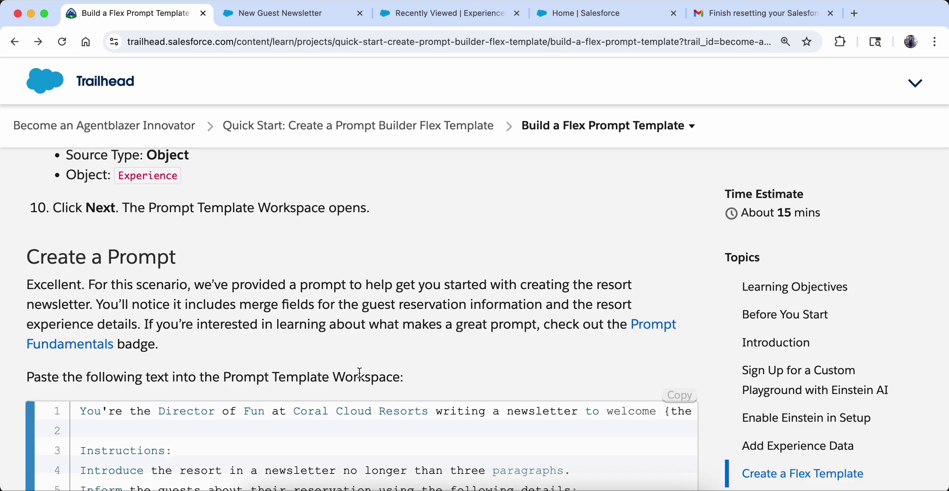
scroll(360, 371, "down", 3)
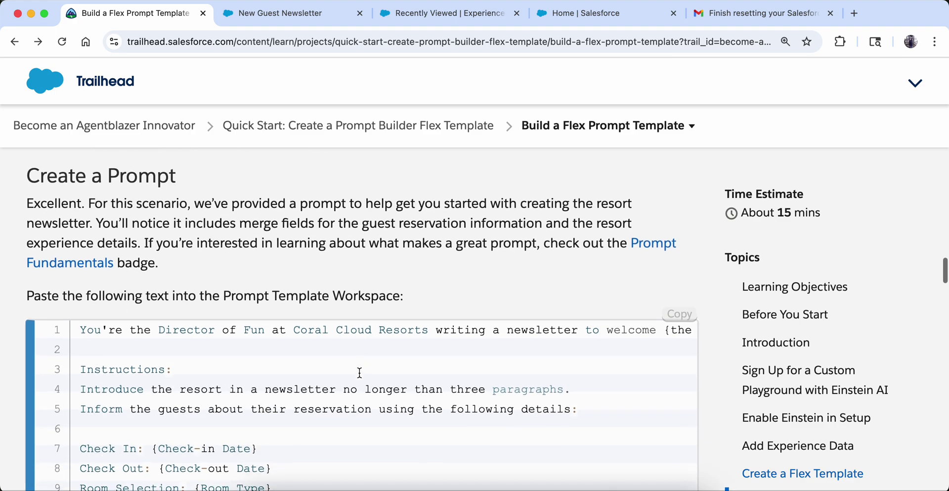
left_click(678, 289)
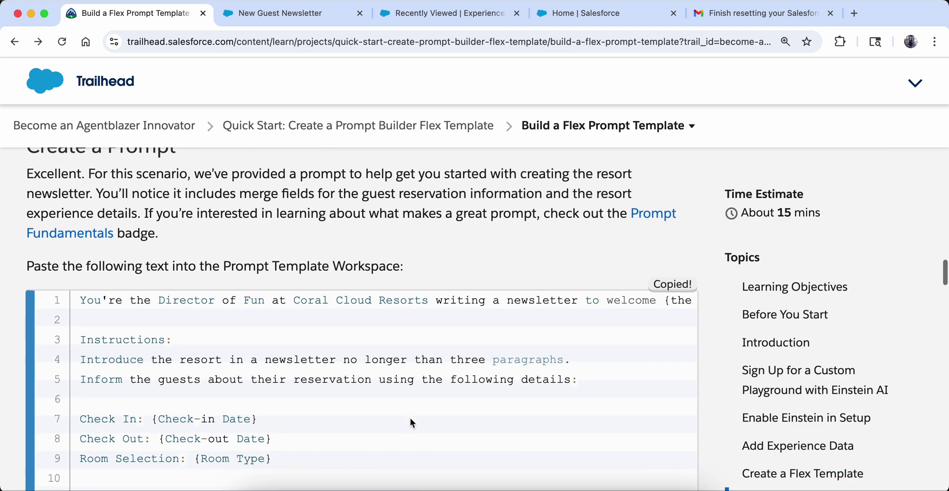
scroll(410, 417, "down", 5)
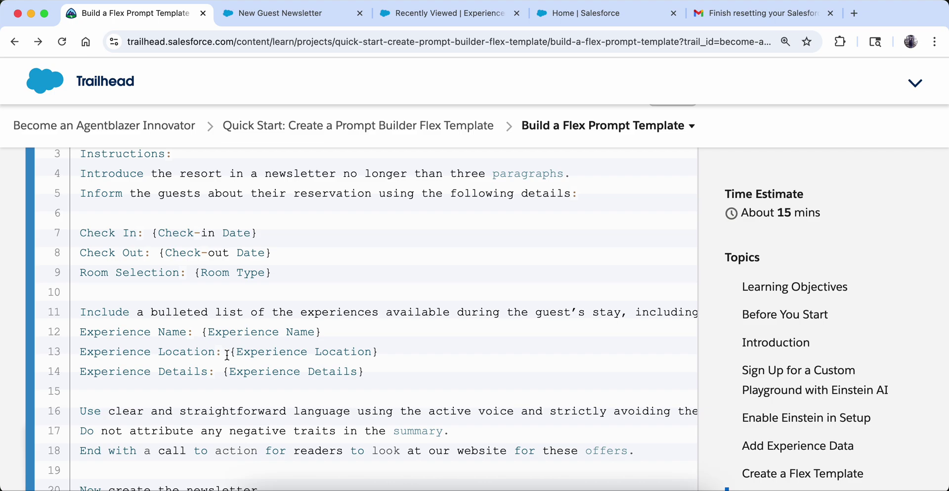
left_click_drag(230, 356, 222, 374)
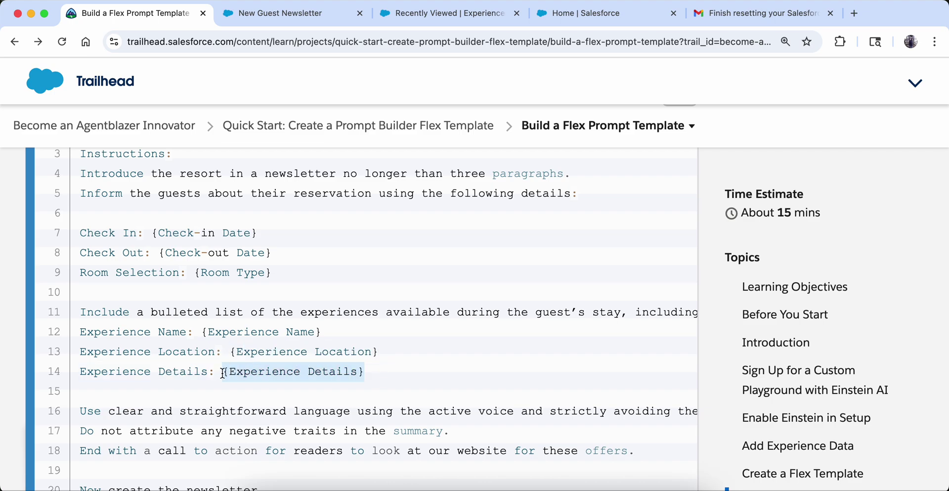
Paste the copied newsletter prompt text into the Prompt Template Workspace of the New Guest Newsletter template
scroll(223, 373, "up", 4)
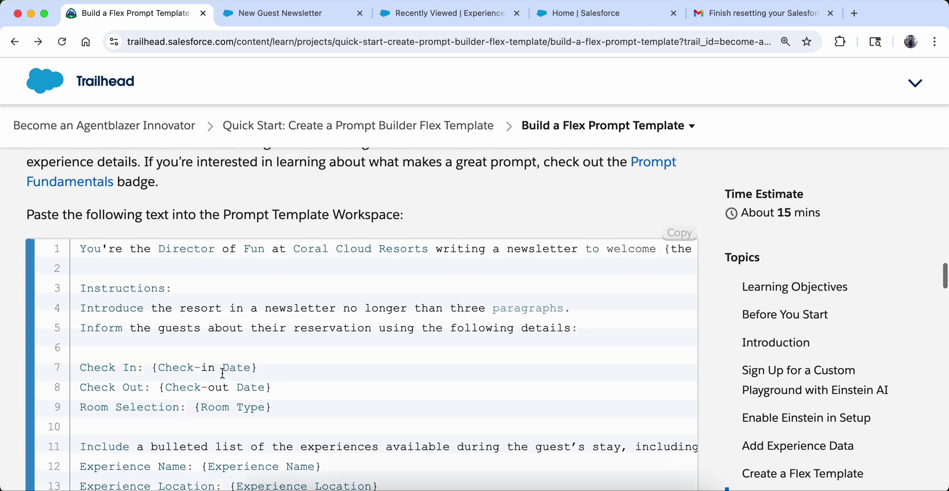
left_click(287, 14)
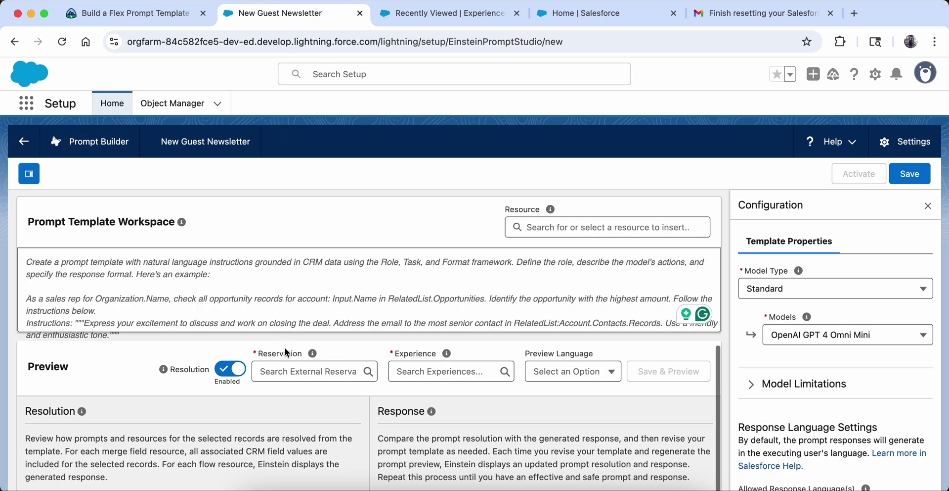
left_click(148, 280)
key("cmd+v")
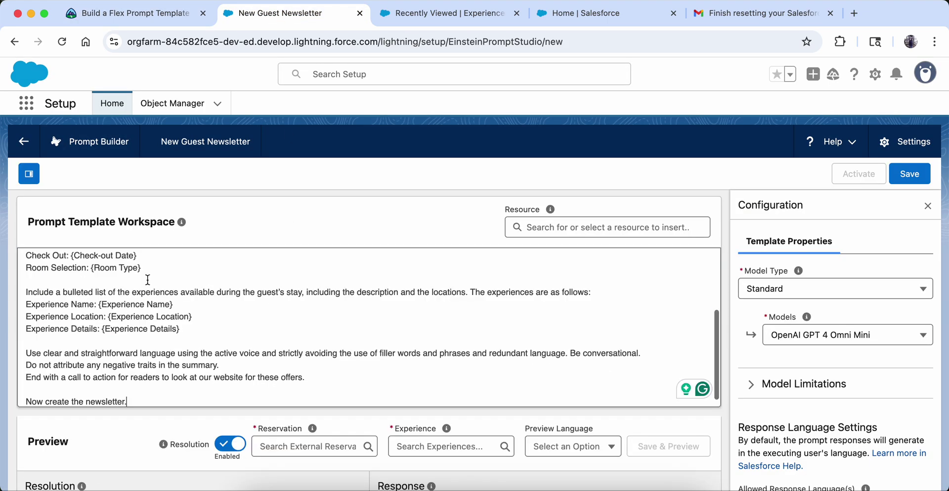
scroll(187, 315, "up", 10)
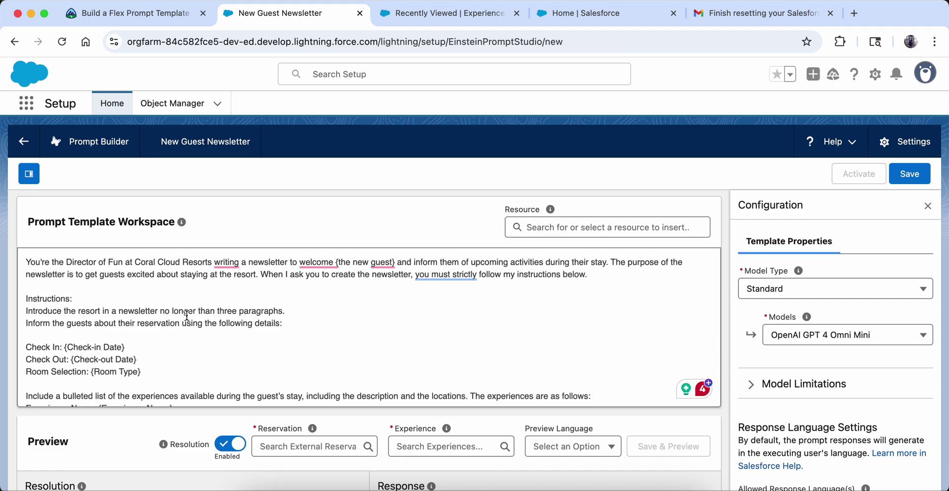
Read Trailhead's Add Merge Fields instructions and compare them with the curly-brace placeholders in the pasted prompt
left_click(130, 12)
scroll(269, 354, "down", 7)
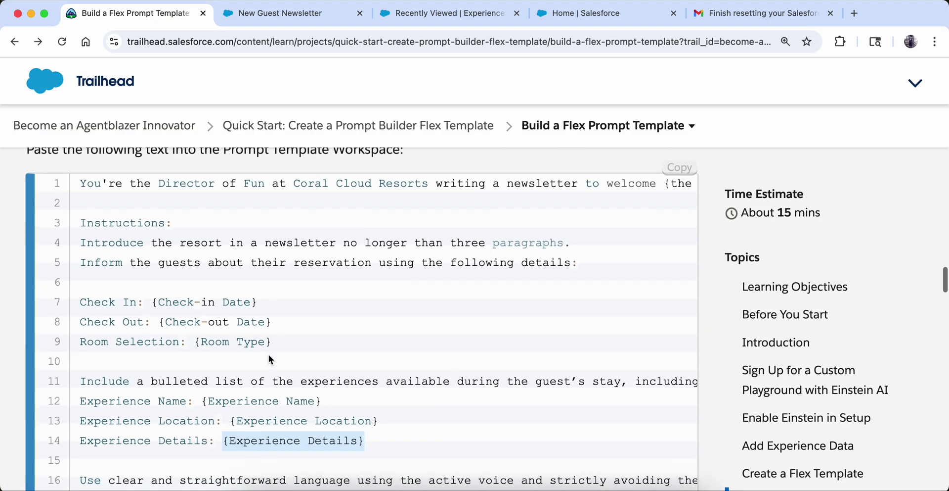
scroll(269, 354, "down", 4)
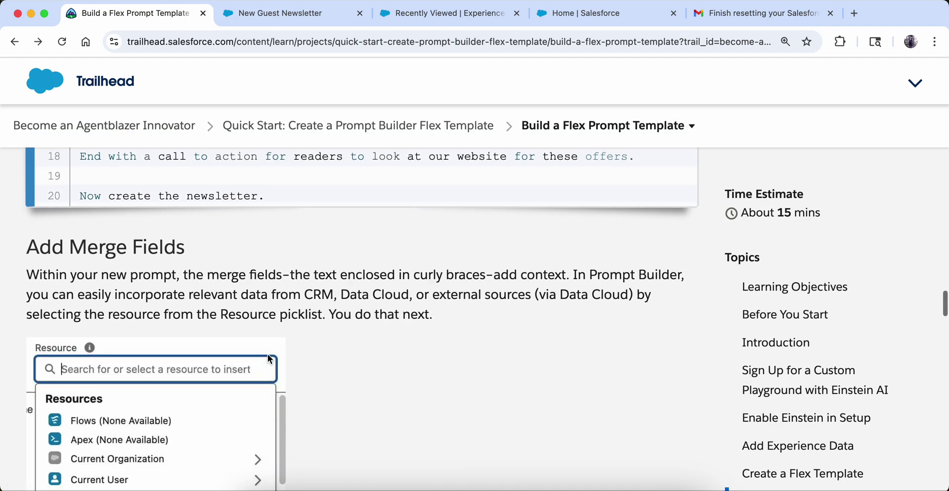
scroll(268, 357, "down", 8)
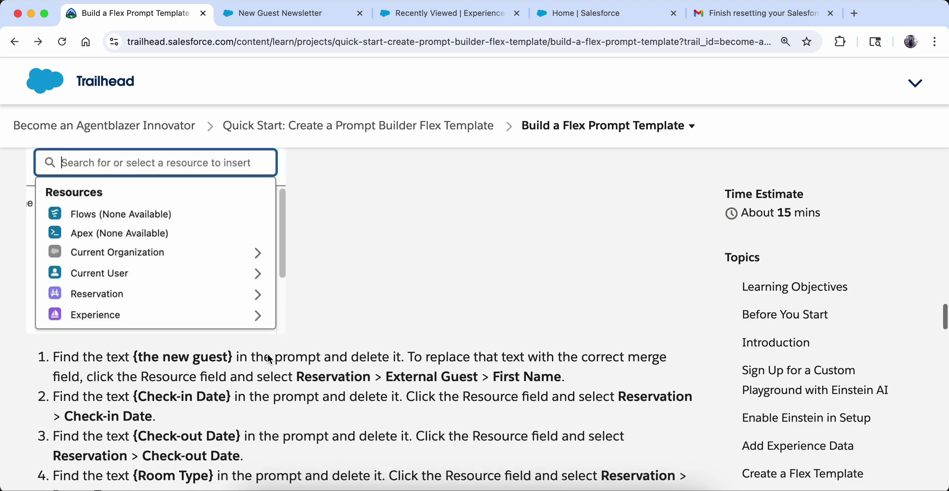
left_click(262, 20)
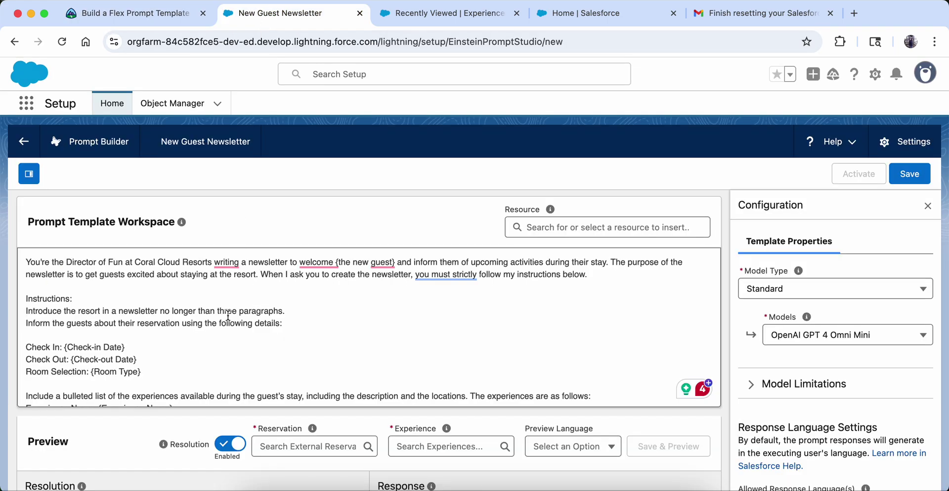
mouse_move(335, 262)
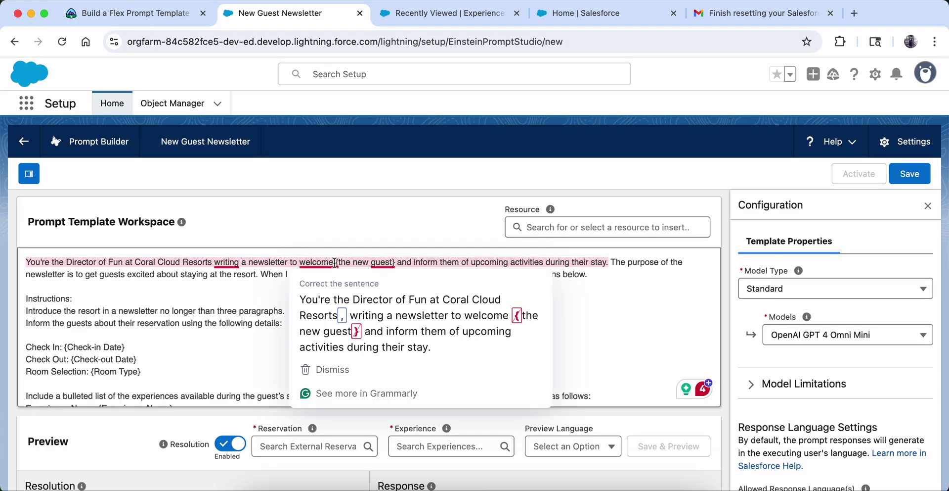
left_click_drag(337, 262, 397, 263)
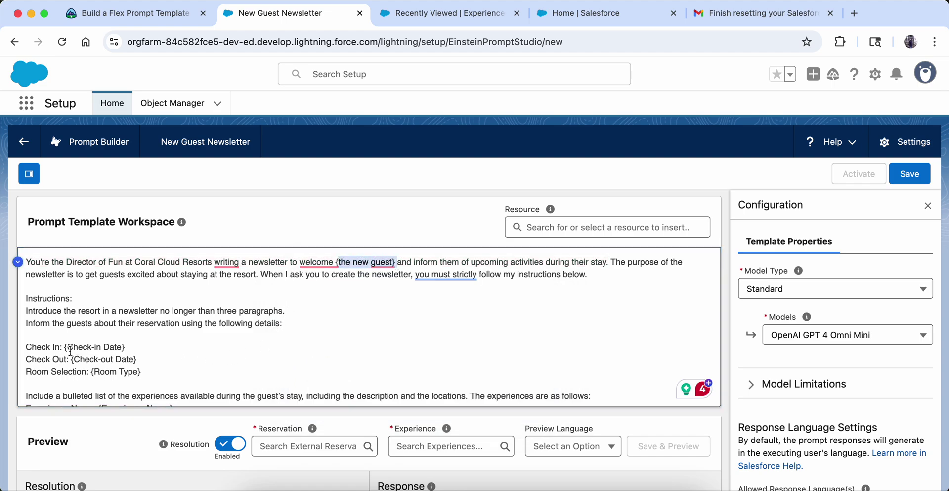
left_click_drag(67, 349, 136, 351)
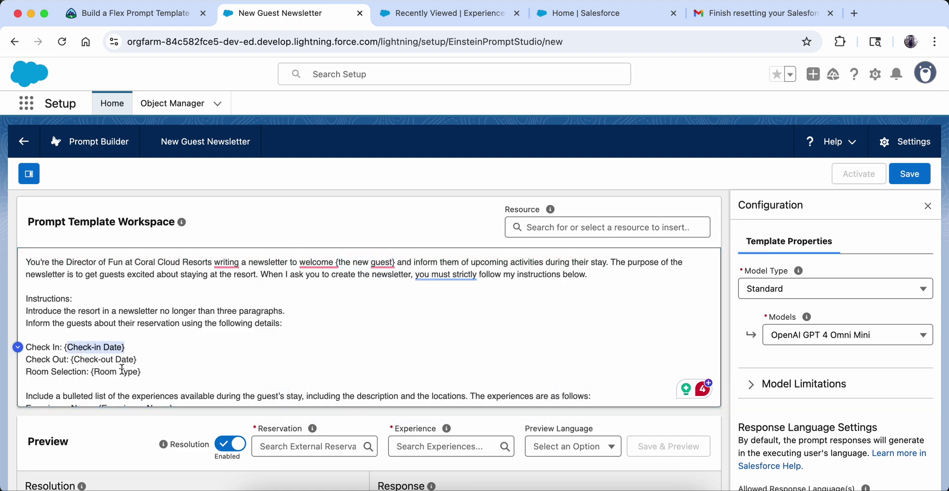
left_click(278, 354)
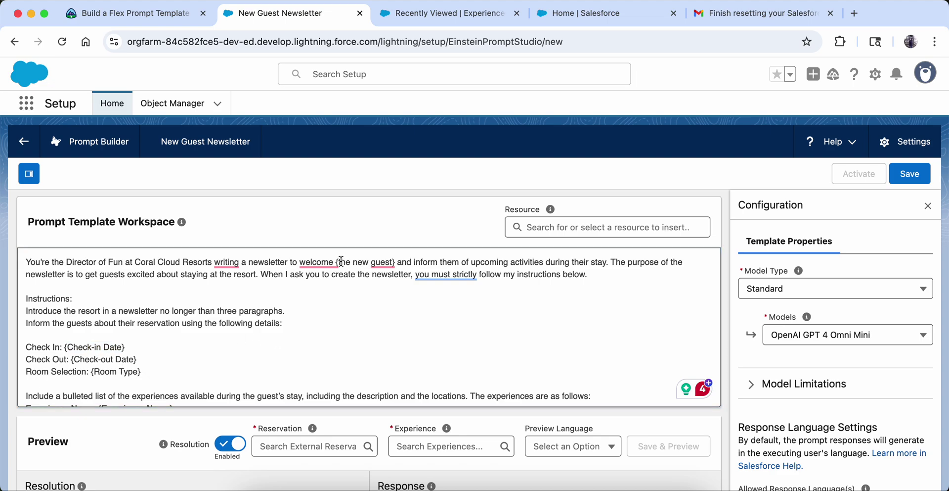
mouse_move(336, 262)
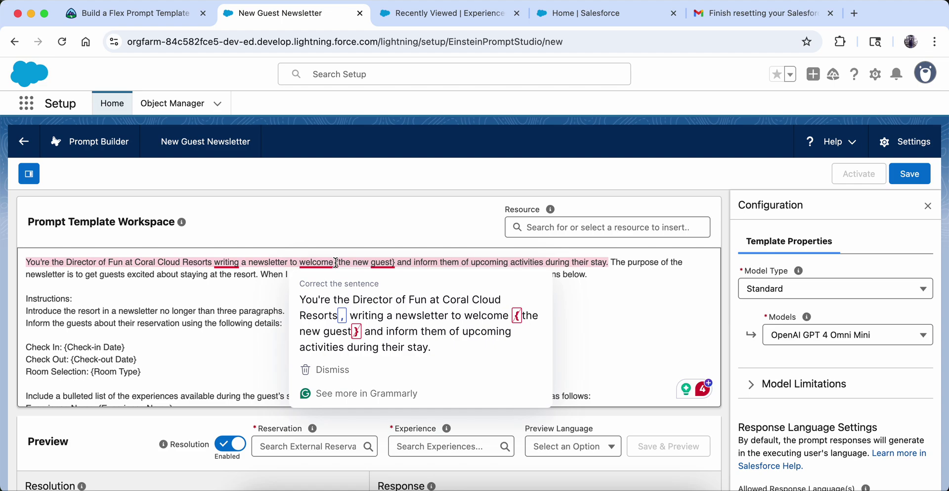
left_click(167, 14)
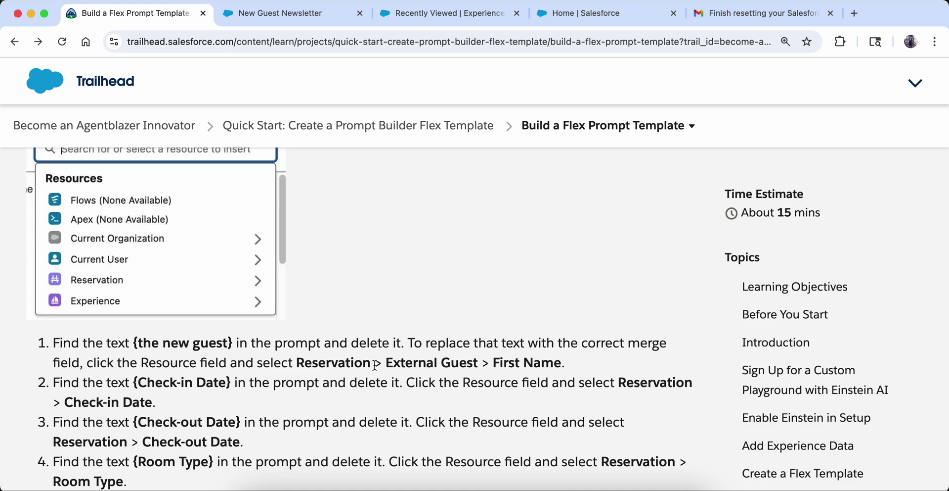
left_click(304, 18)
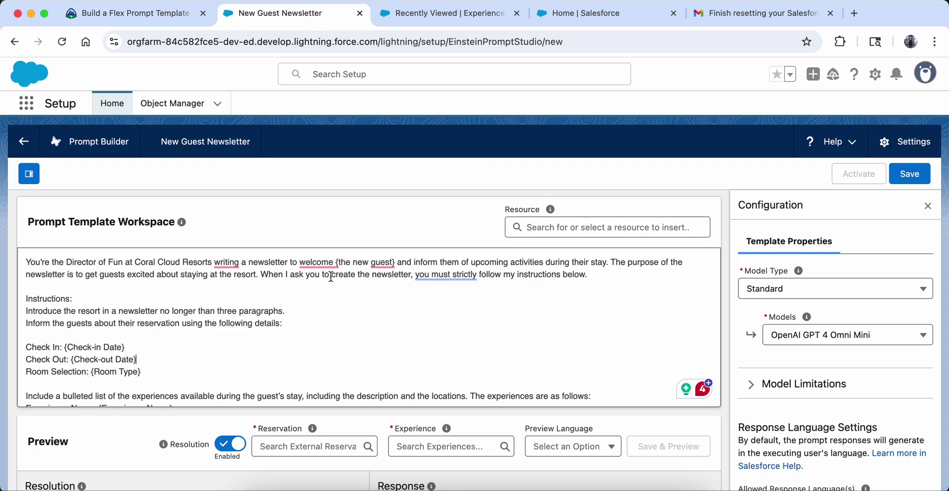
Replace the {the new guest} placeholder in the prompt's opening sentence with the Reservation > External Guest > First Name merge field
left_click_drag(396, 262, 337, 259)
key("BackSpace")
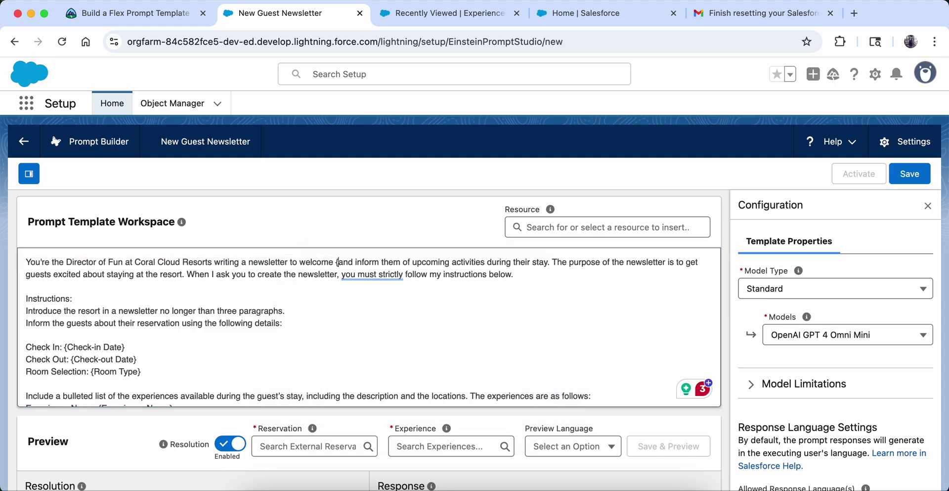
key("BackSpace")
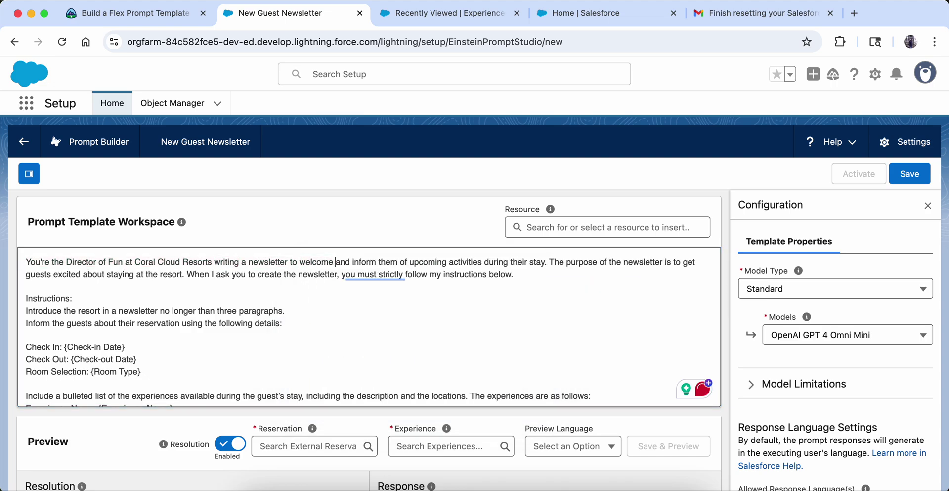
left_click(540, 226)
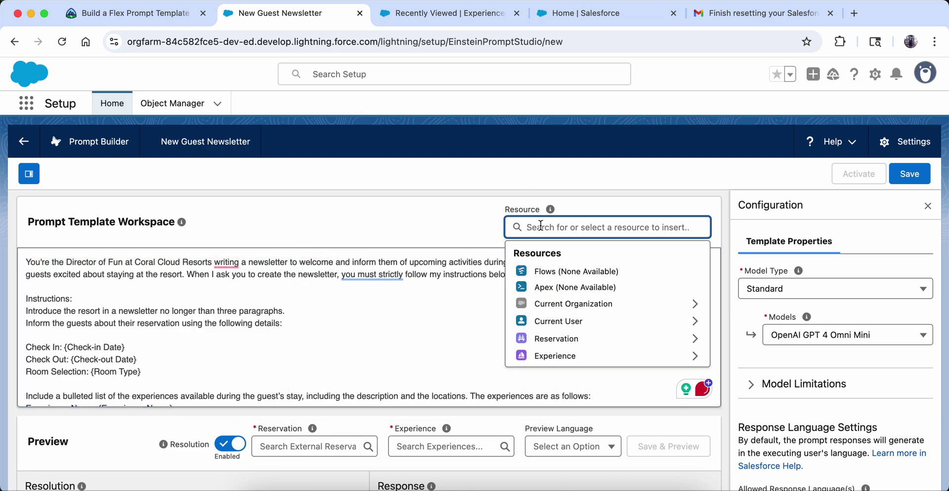
type("rese")
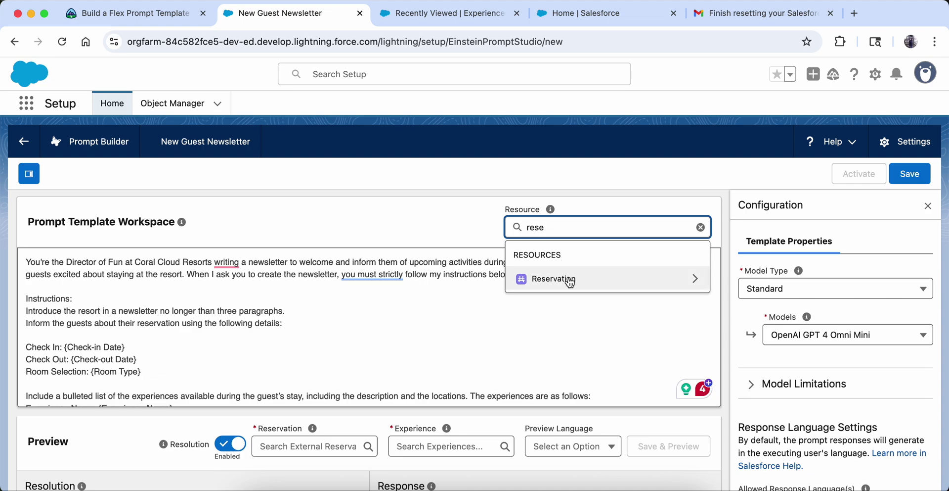
left_click(544, 278)
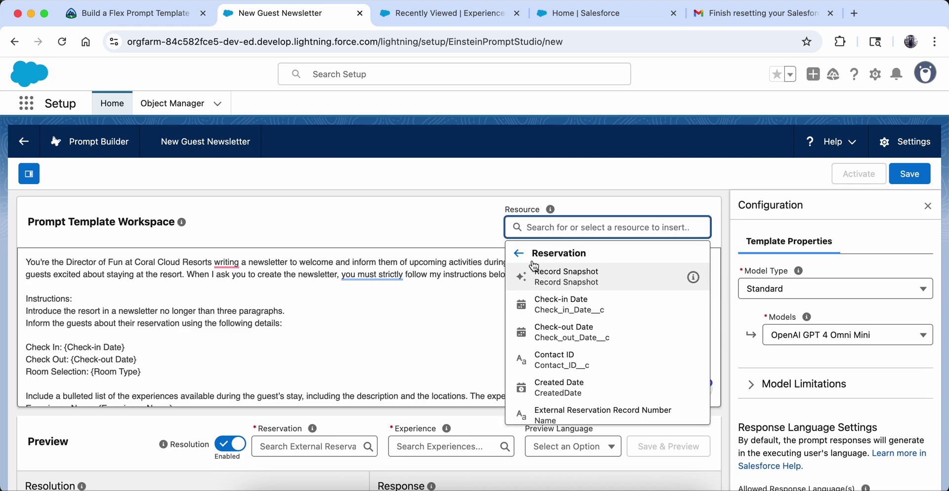
left_click(131, 13)
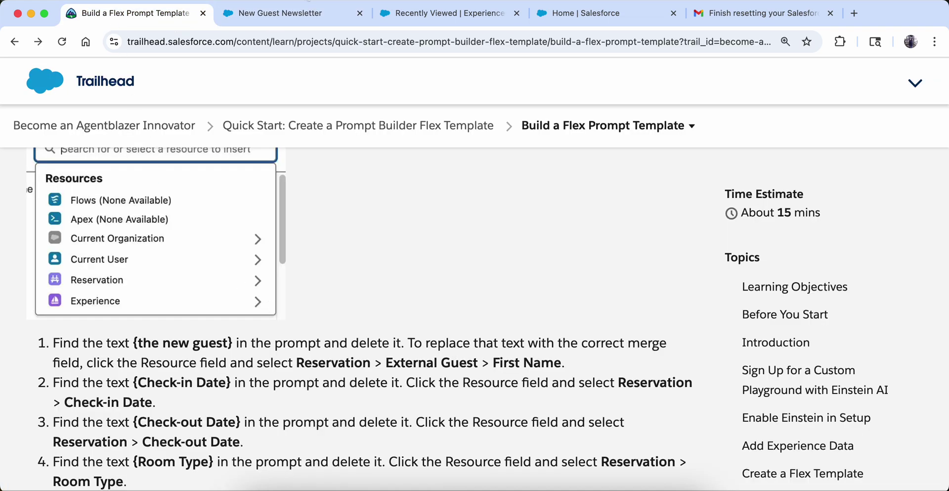
left_click(278, 14)
type("ex")
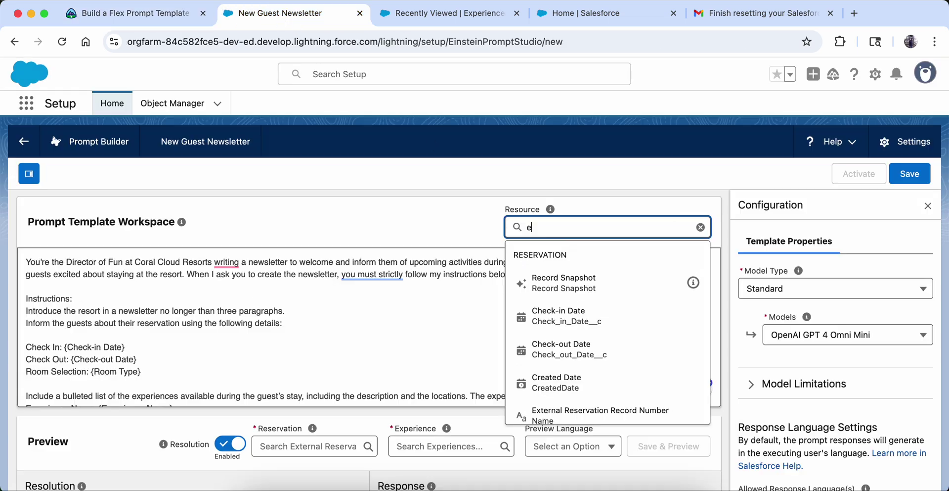
left_click(581, 315)
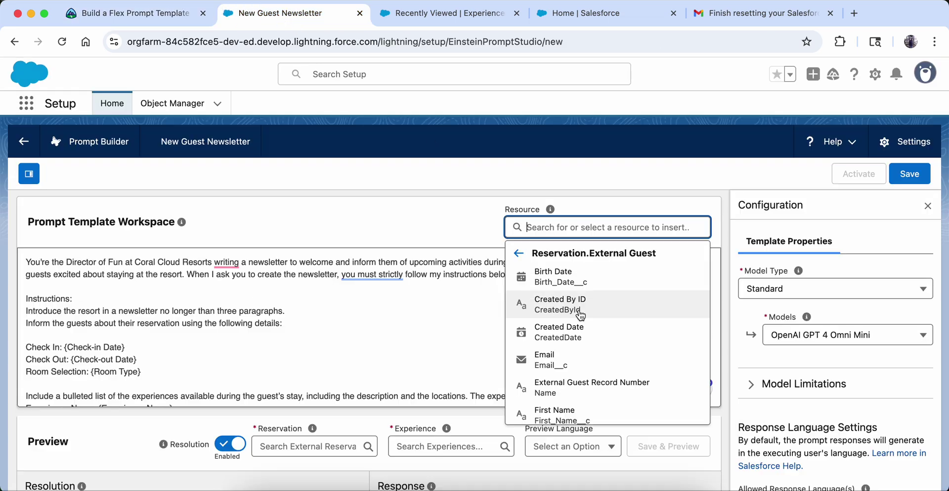
scroll(581, 314, "down", 3)
left_click(564, 359)
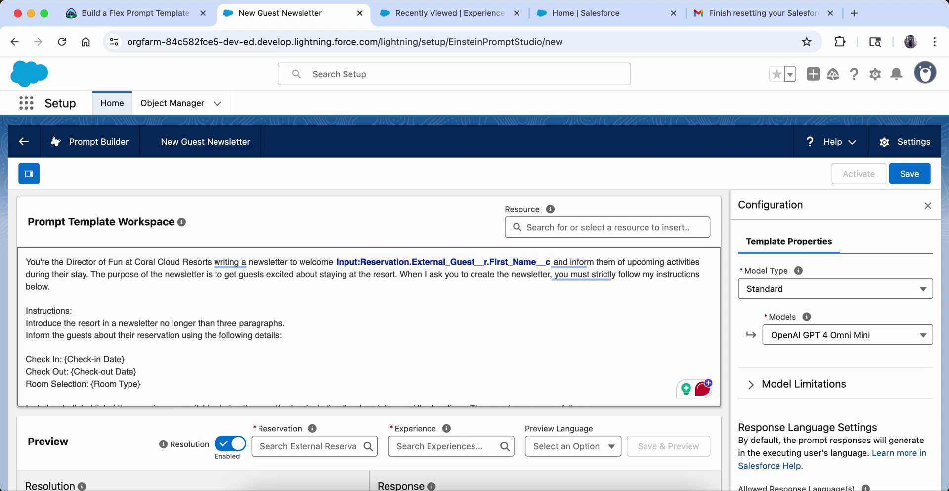
Review the remaining placeholders in the prompt and check in Trailhead which merge fields should replace them
scroll(369, 326, "down", 2)
scroll(368, 326, "up", 2)
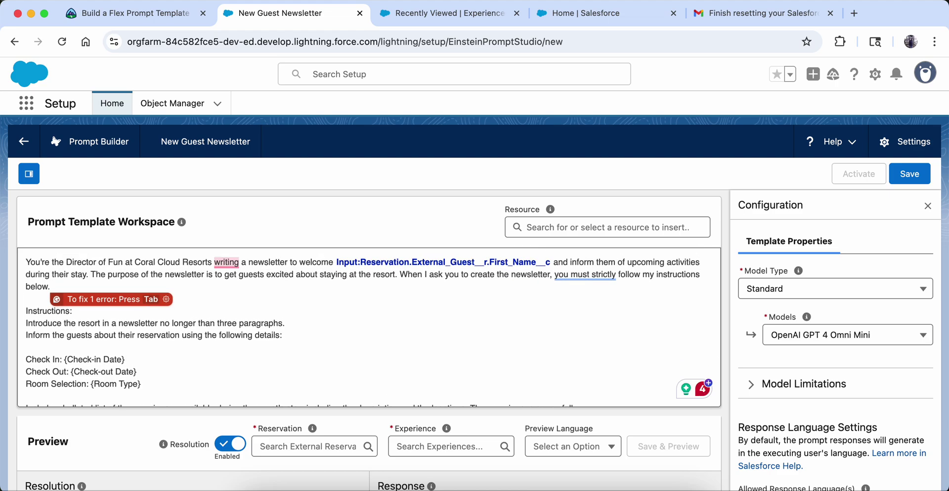
scroll(368, 327, "down", 4)
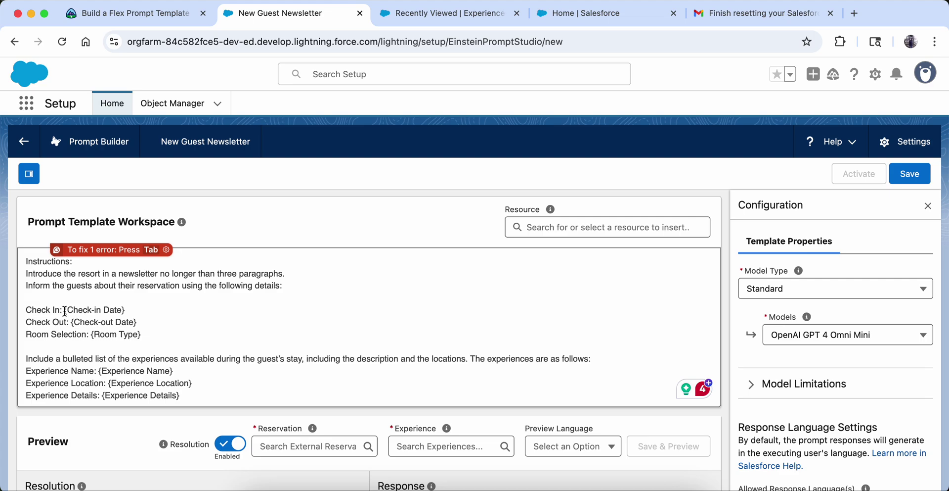
left_click_drag(65, 310, 126, 323)
left_click(132, 310)
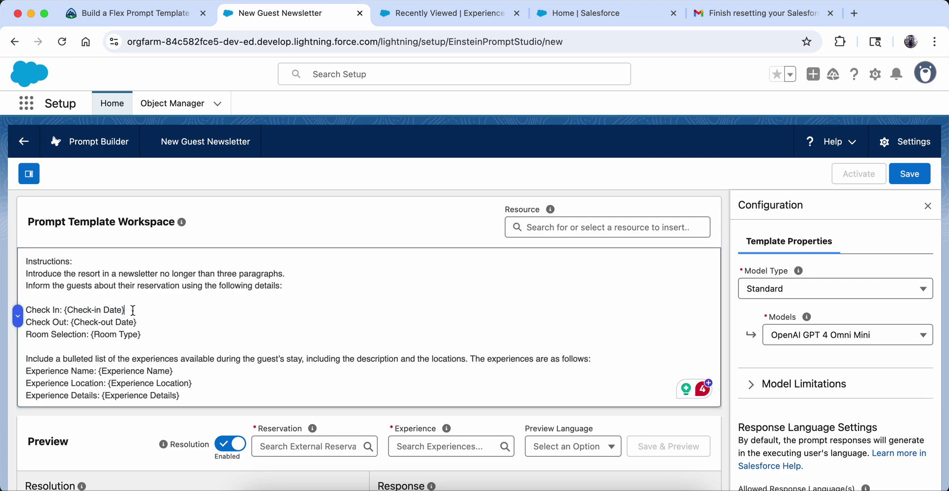
left_click(147, 15)
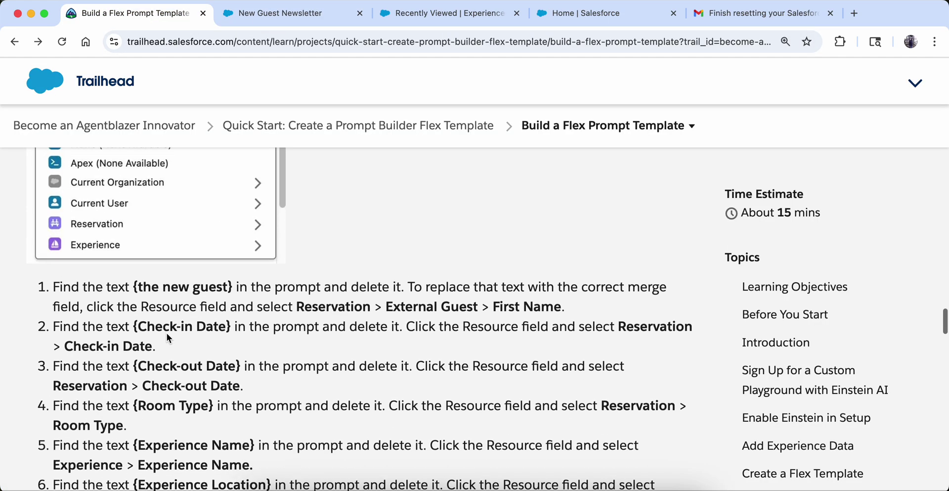
scroll(167, 335, "down", 2)
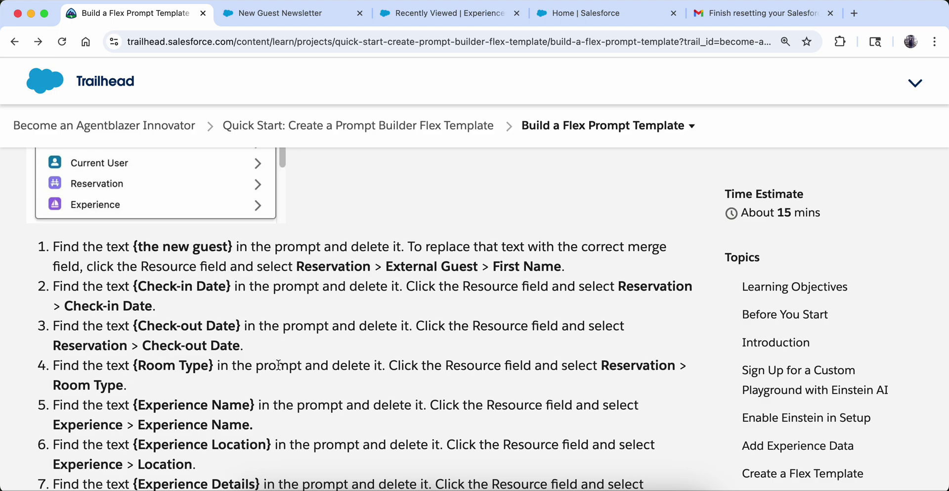
scroll(199, 352, "down", 2)
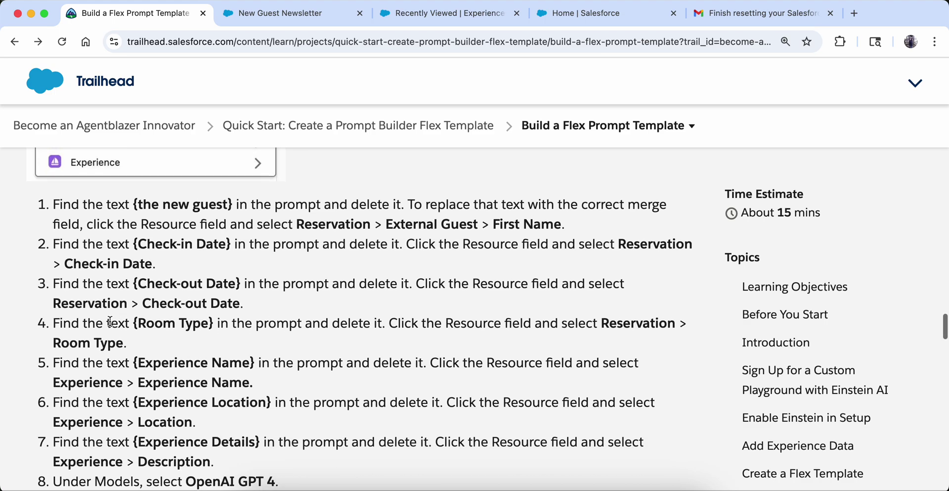
Return to the New Guest Newsletter template and replace the {Check-in Date} placeholder with the Reservation > Check-in Date merge field
left_click(279, 11)
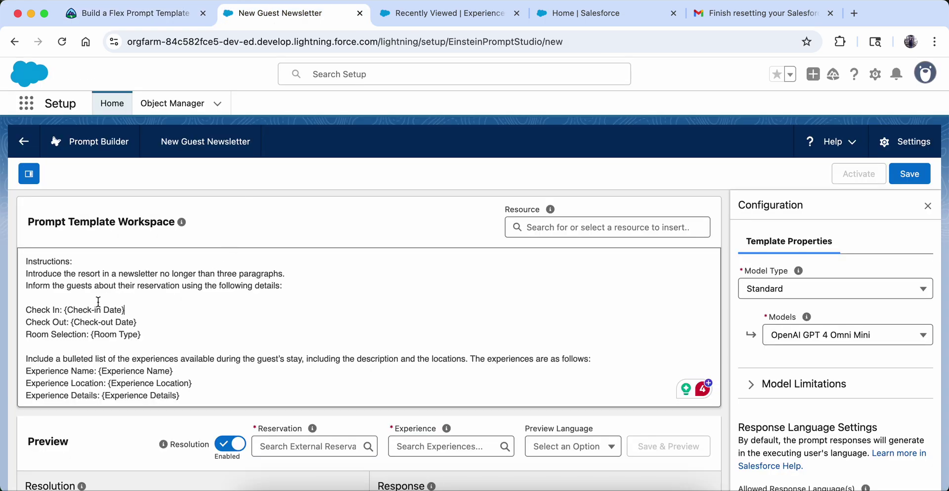
left_click_drag(65, 309, 126, 309)
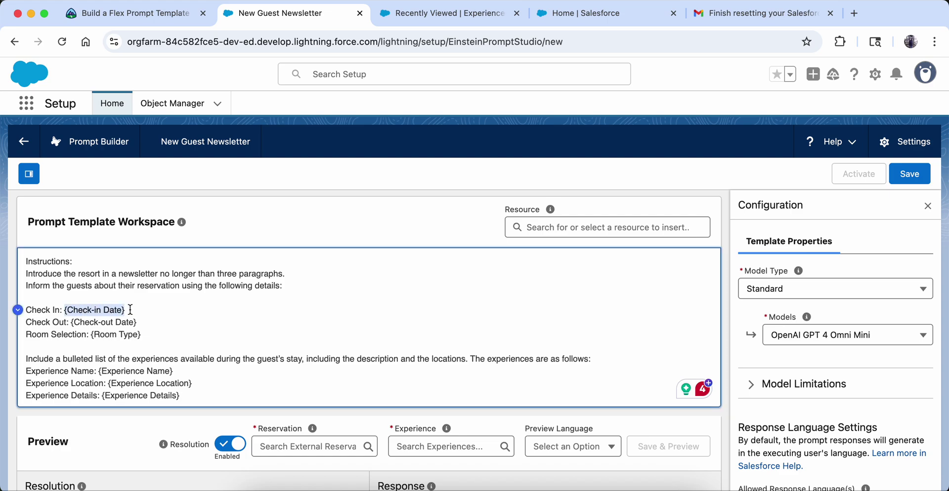
key("BackSpace")
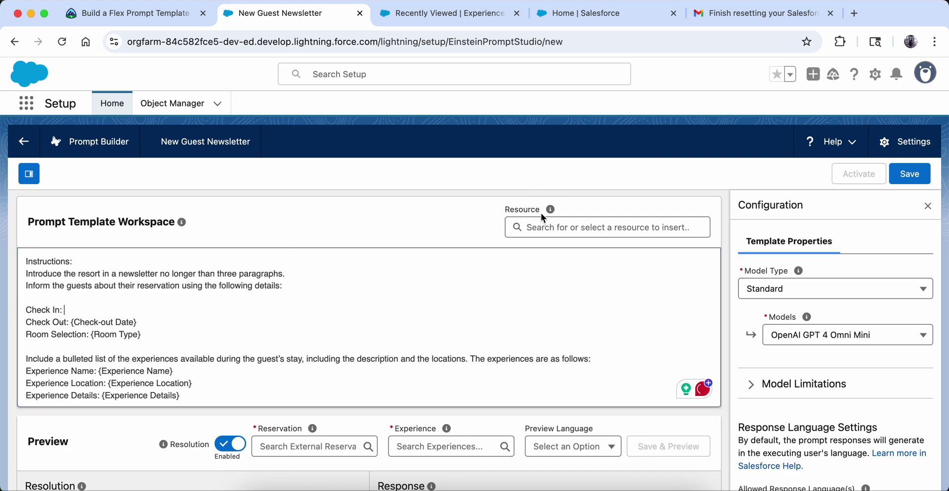
left_click(542, 225)
type("res")
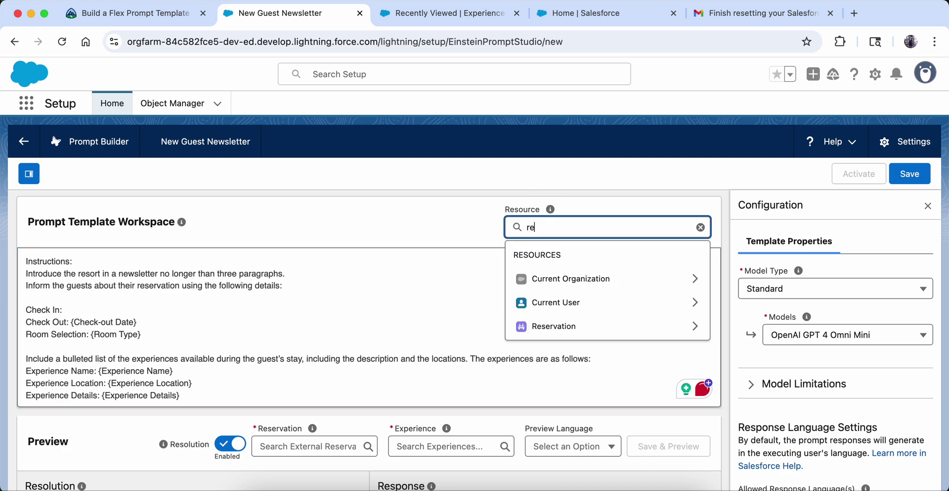
left_click(593, 279)
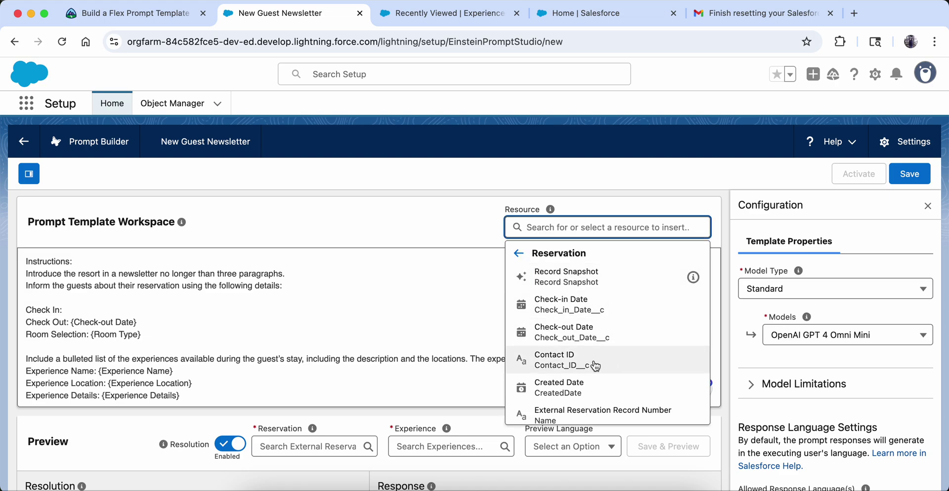
left_click(586, 302)
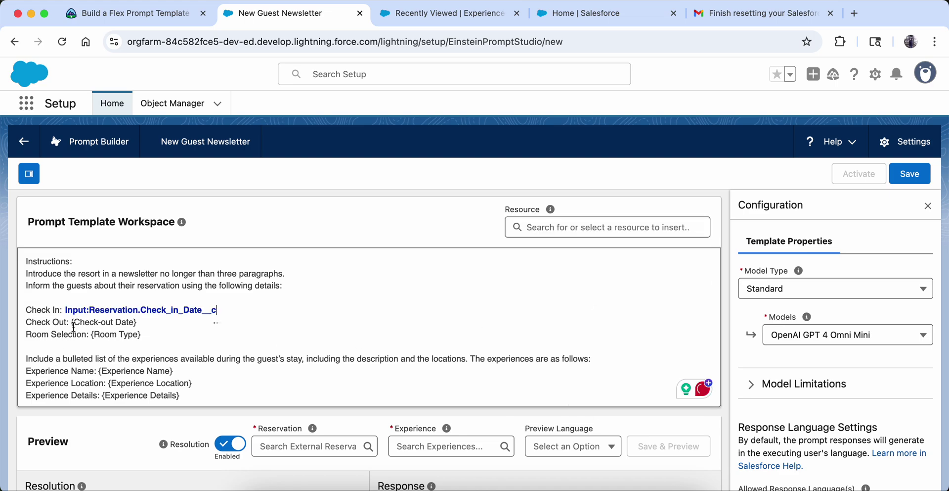
Replace the {Check-out Date} placeholder on the Check Out line with the Reservation > Check-out Date merge field
left_click_drag(71, 321, 137, 322)
key("BackSpace")
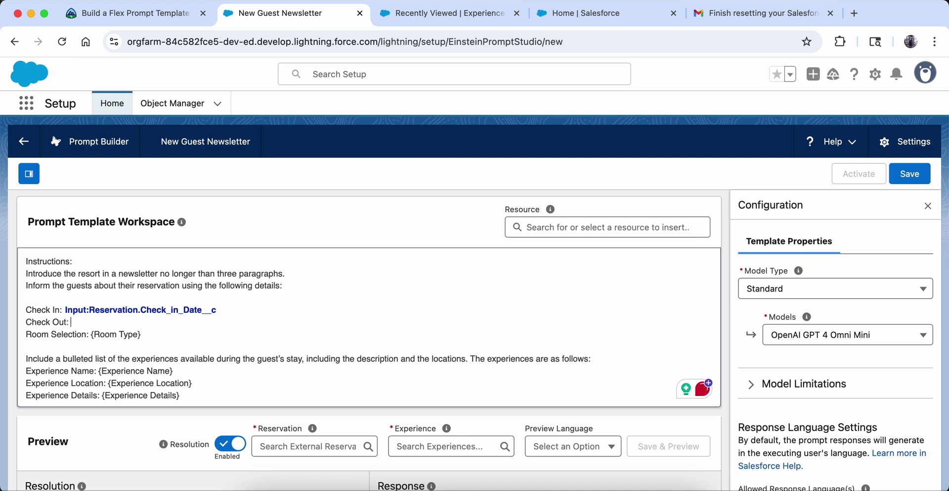
left_click(527, 227)
type("rese")
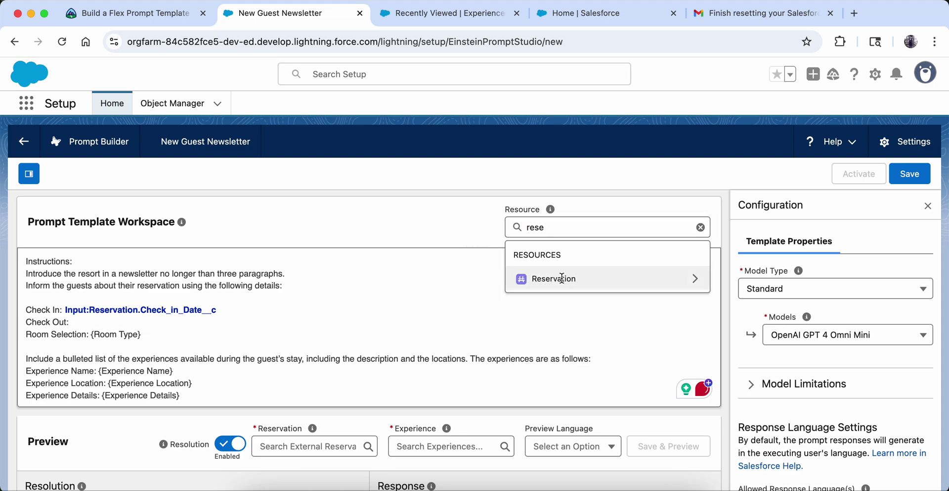
left_click(560, 278)
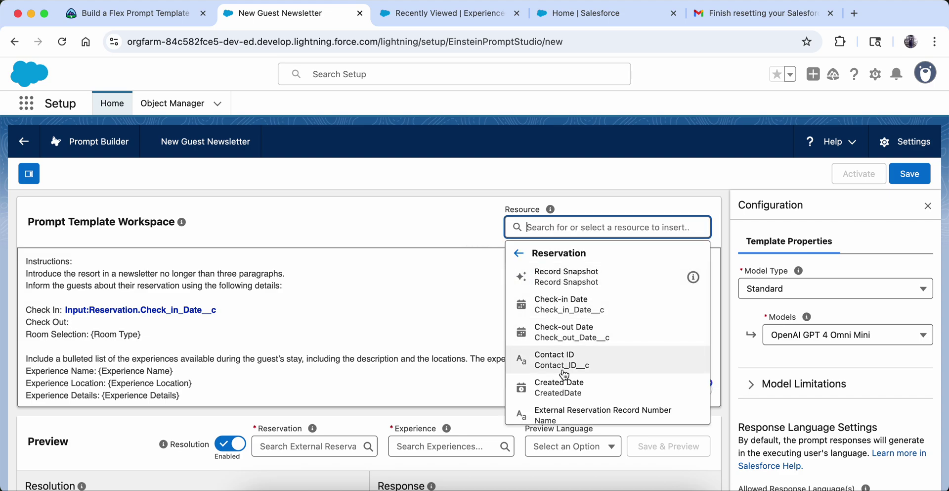
left_click(569, 338)
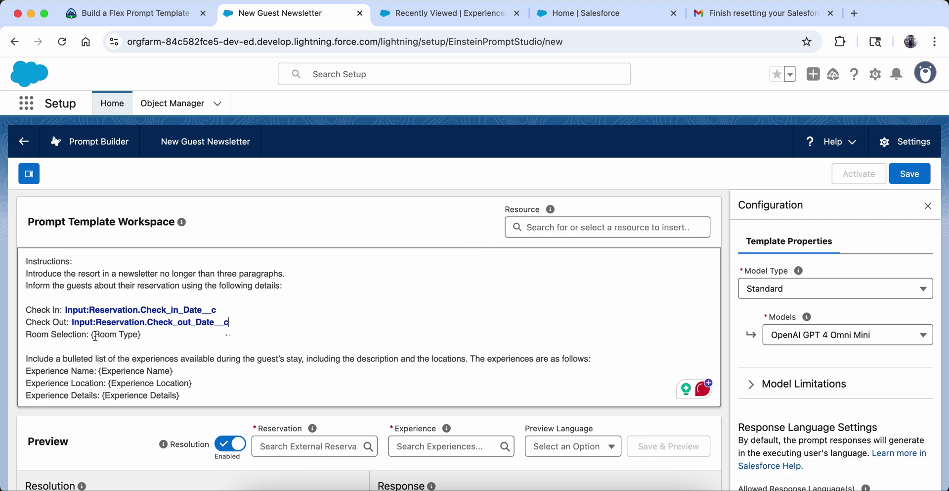
Replace the {Room Type} placeholder on the Room Selection line with the Reservation > Room Type merge field
left_click_drag(91, 335, 148, 335)
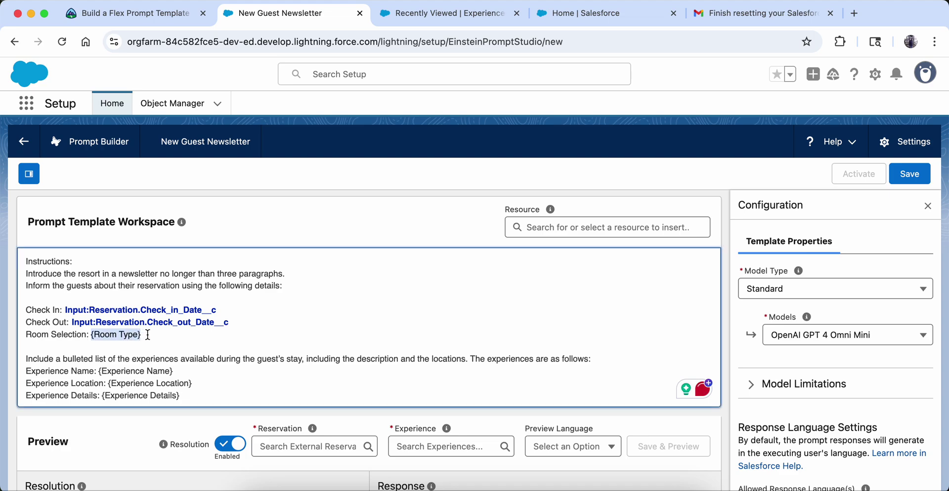
left_click(567, 231)
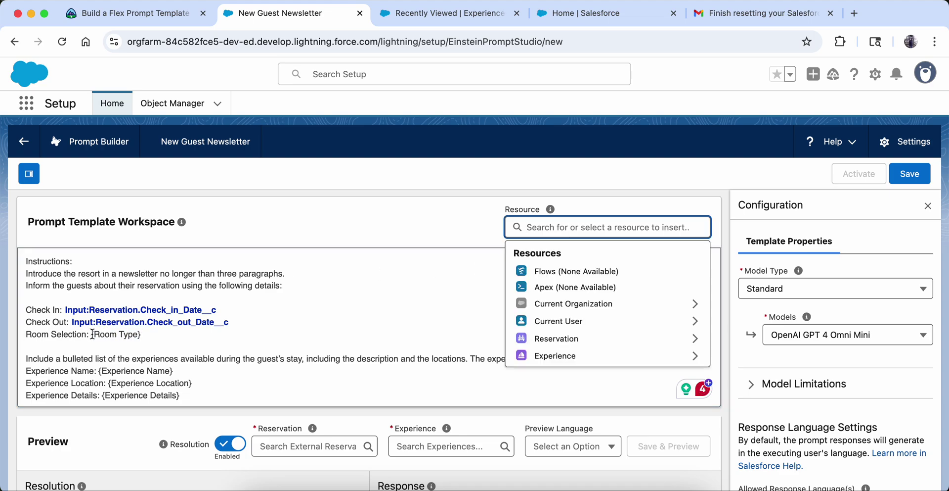
left_click_drag(92, 334, 149, 336)
key("BackSpace")
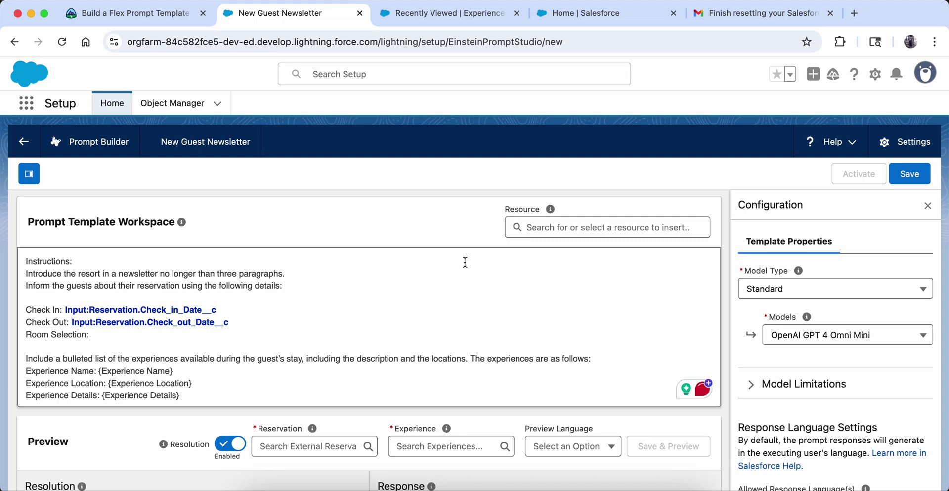
left_click(535, 236)
type("res")
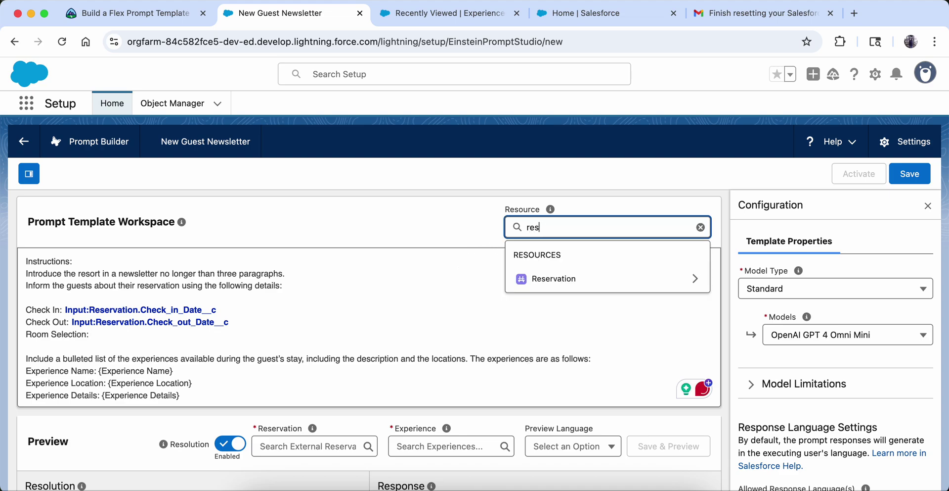
type("er")
left_click(554, 278)
scroll(562, 346, "down", 3)
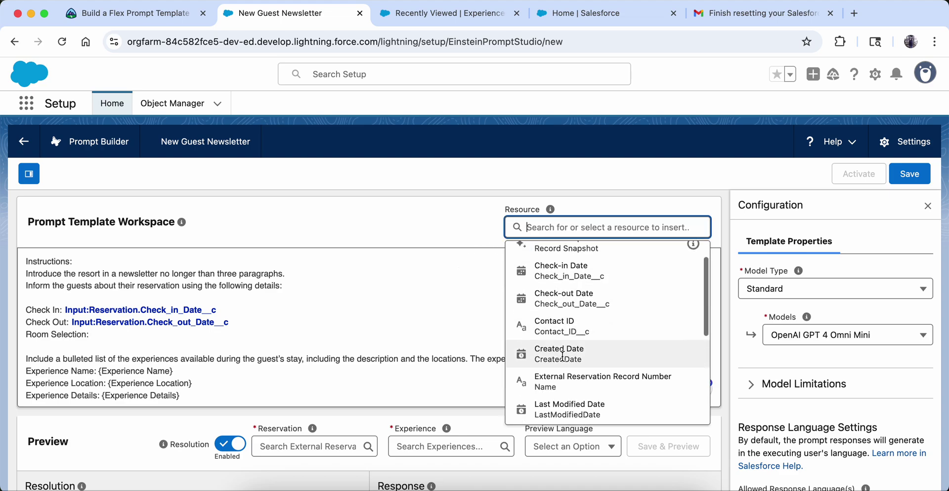
scroll(562, 355, "down", 2)
left_click(565, 327)
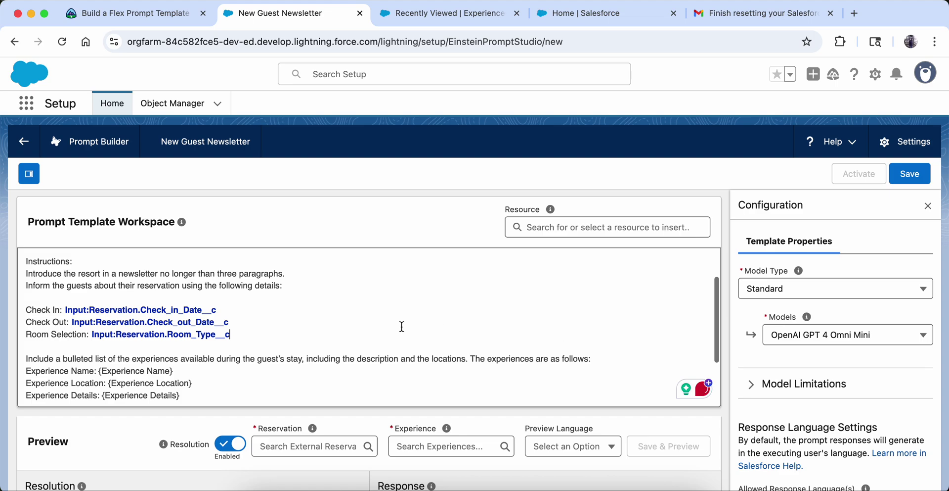
Check the remaining experience placeholders in the prompt against Trailhead's instructions for the Experience merge fields
scroll(303, 315, "down", 2)
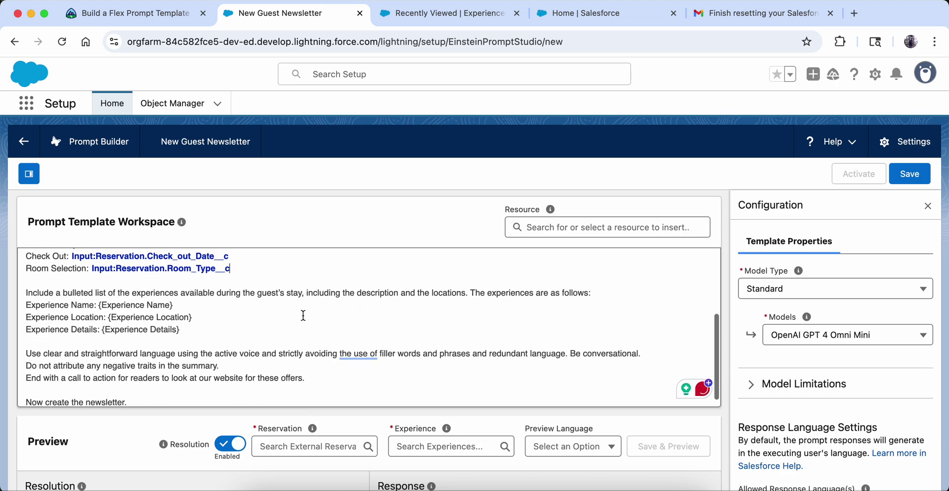
left_click(163, 15)
key("ctrl+Tab")
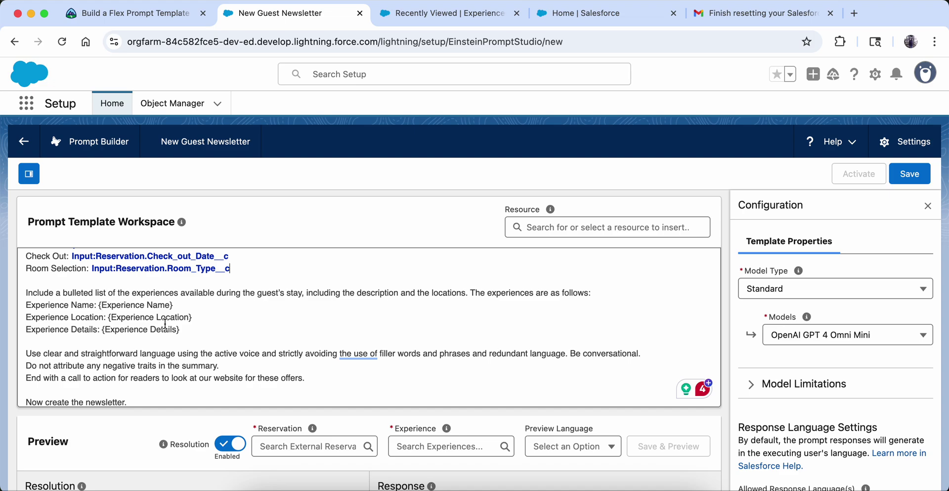
left_click(168, 14)
scroll(177, 266, "down", 3)
scroll(179, 271, "down", 1)
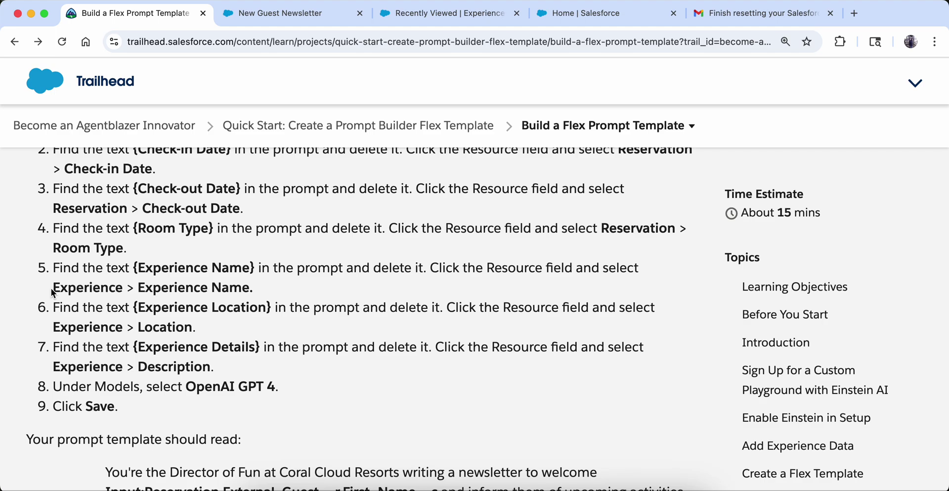
left_click_drag(51, 288, 251, 290)
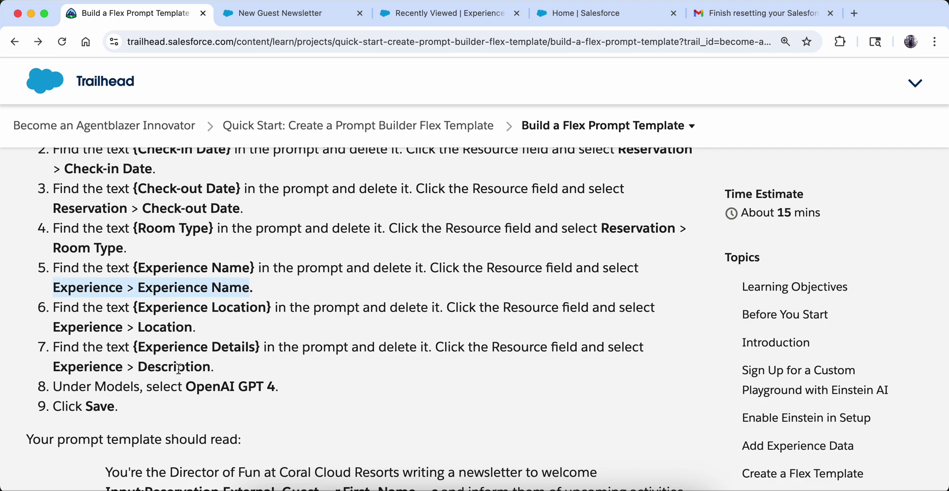
Back in the New Guest Newsletter template, replace the {Experience Name} placeholder with the Experience > Experience Name merge field
left_click(239, 13)
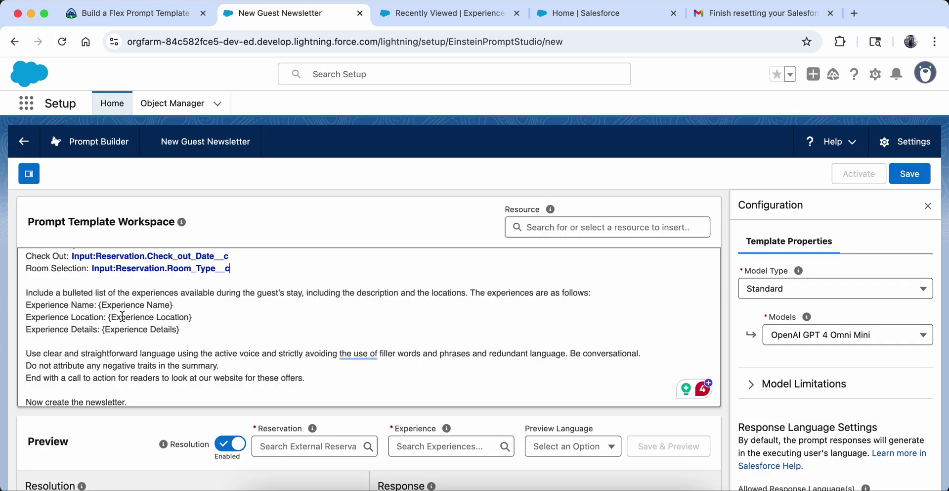
left_click_drag(100, 306, 191, 306)
key("BackSpace")
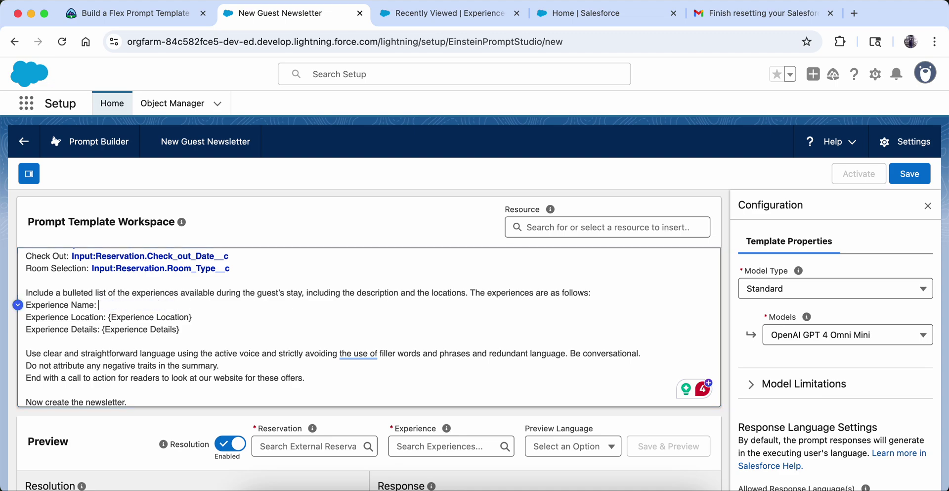
left_click(585, 222)
type("ex")
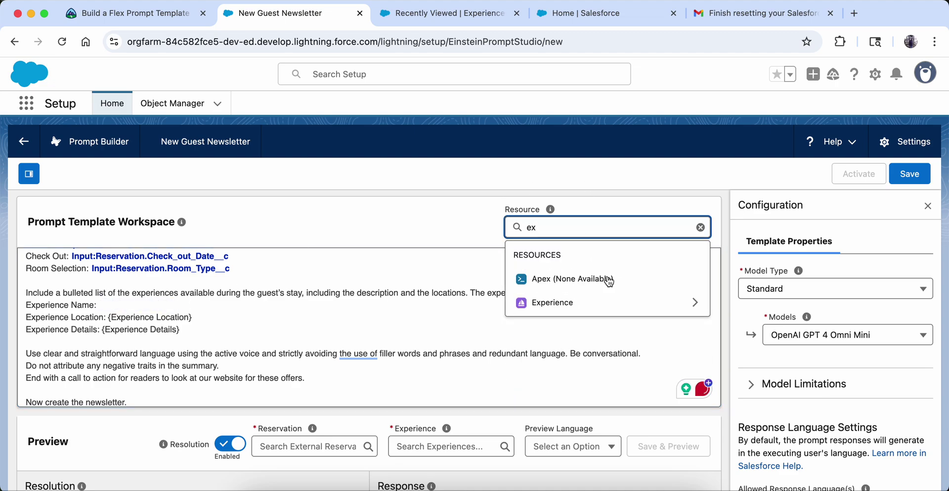
left_click(609, 302)
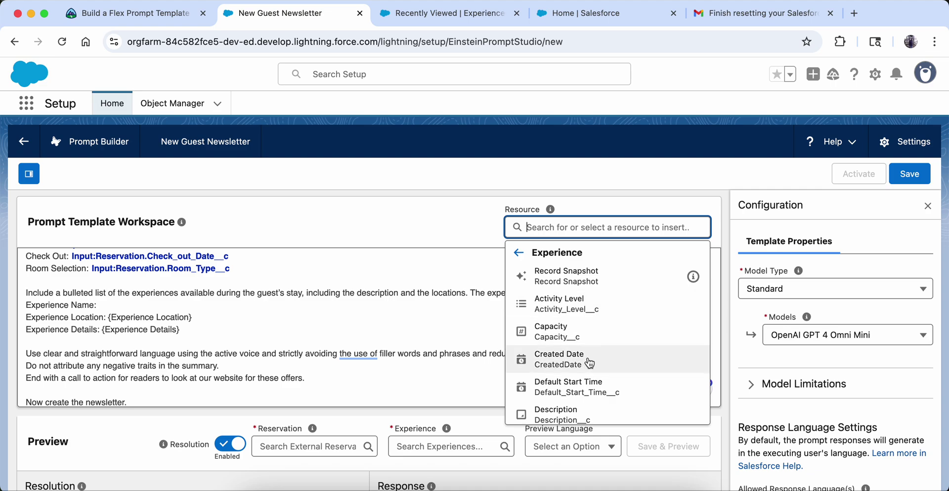
scroll(590, 363, "down", 5)
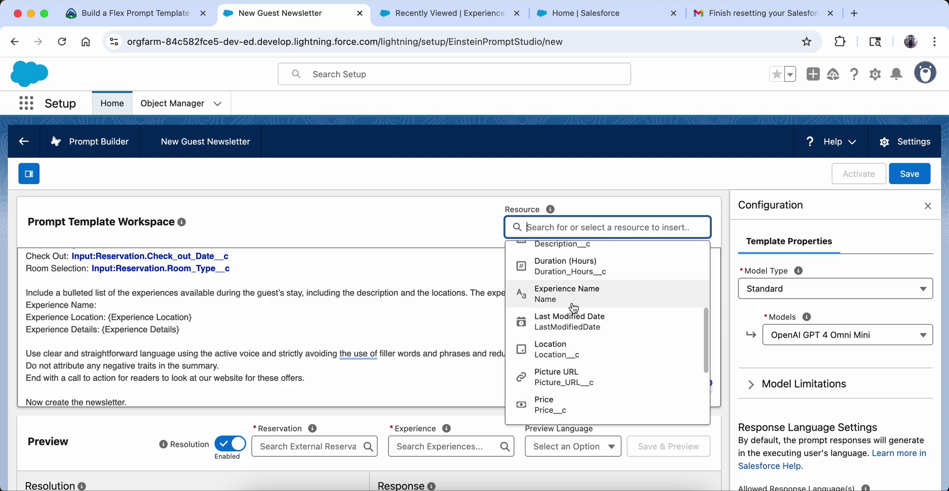
left_click(573, 296)
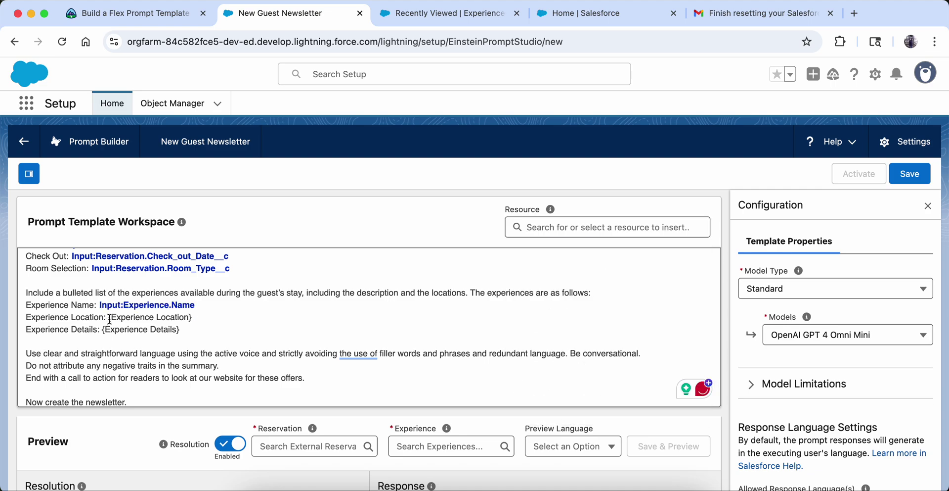
Replace the {Experience Location} placeholder with the Experience > Location merge field
left_click_drag(110, 319, 202, 319)
key("BackSpace")
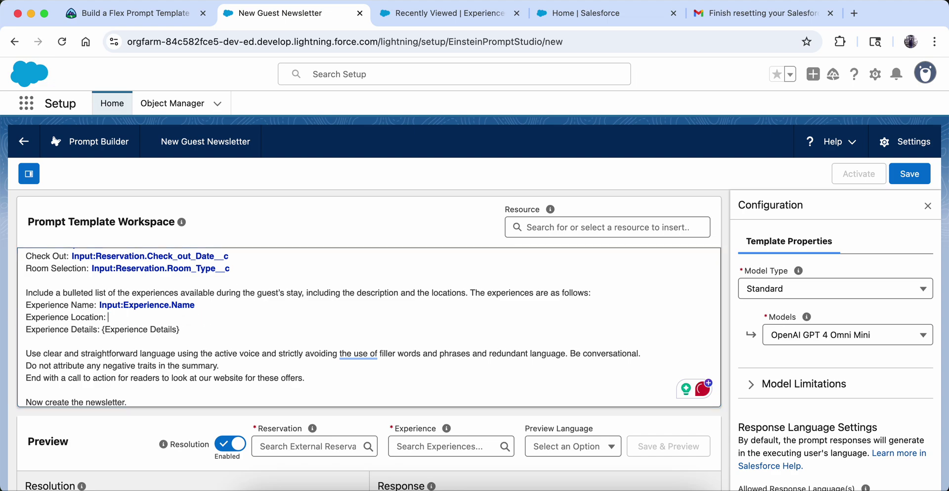
left_click(535, 228)
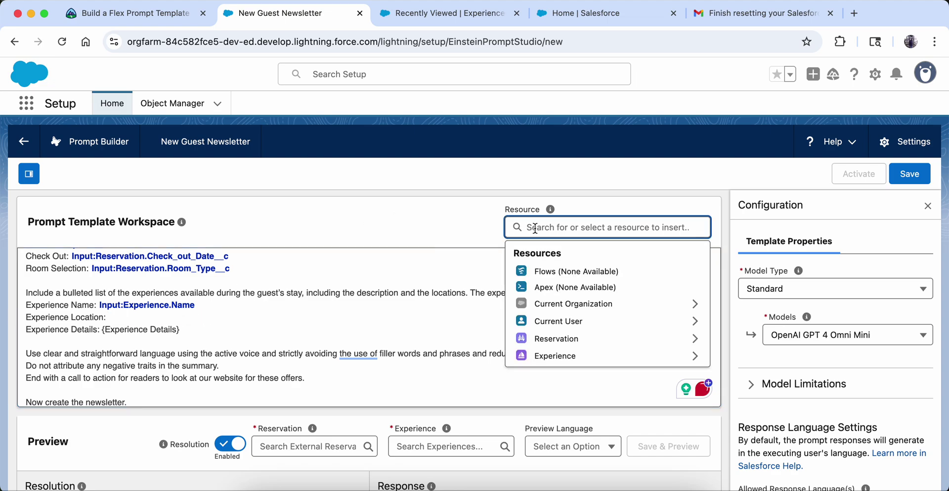
type("exp")
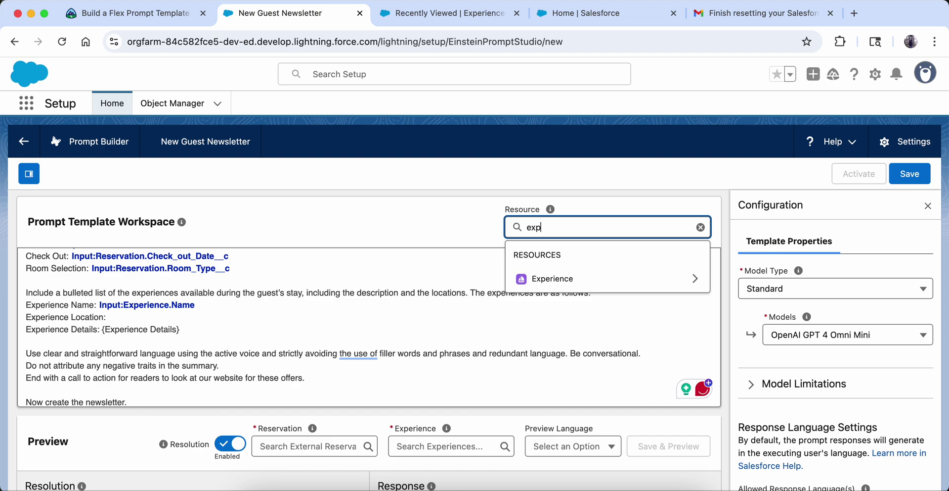
left_click(576, 280)
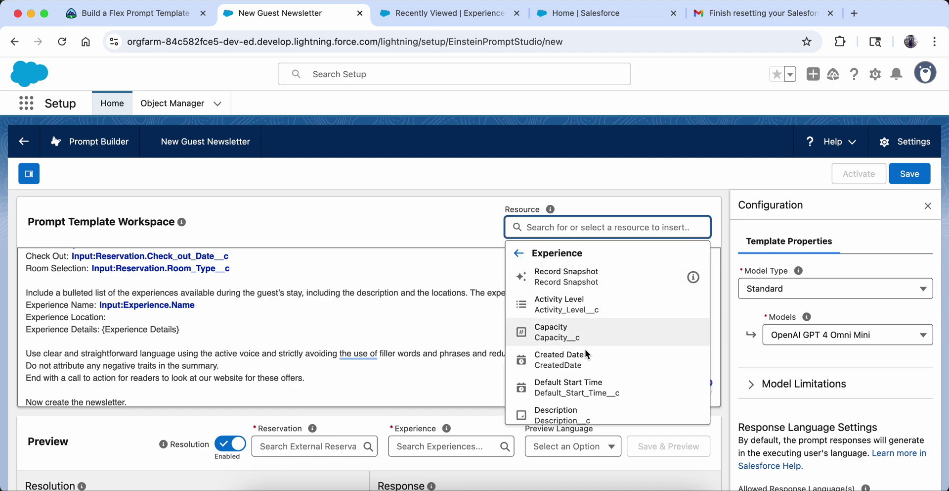
scroll(587, 358, "down", 1)
scroll(587, 358, "down", 5)
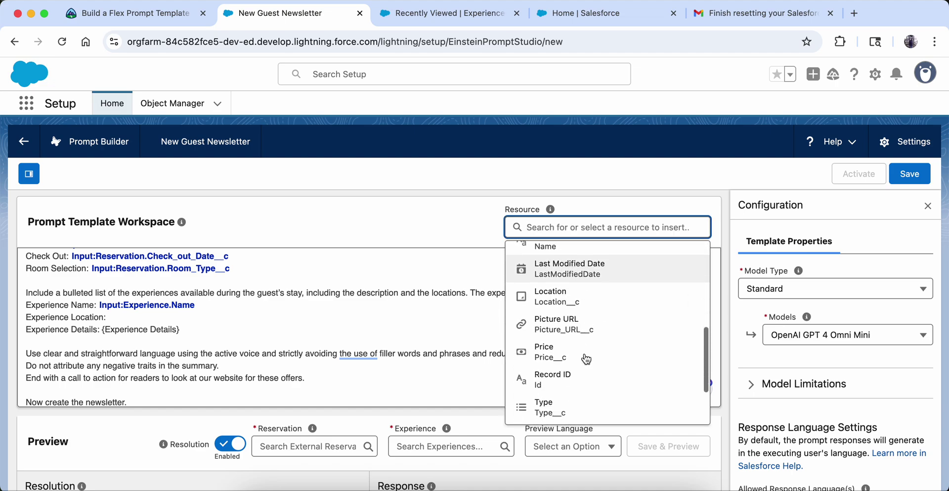
scroll(587, 359, "down", 2)
scroll(587, 359, "up", 4)
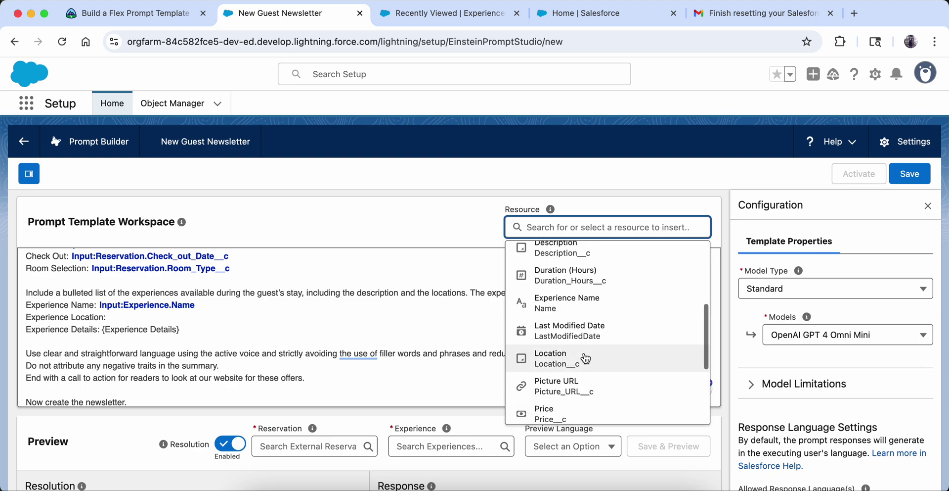
left_click(587, 357)
Delete the {Experience Details} placeholder from the prompt and browse the Experience merge fields for its replacement
left_click_drag(102, 330, 188, 330)
key("BackSpace")
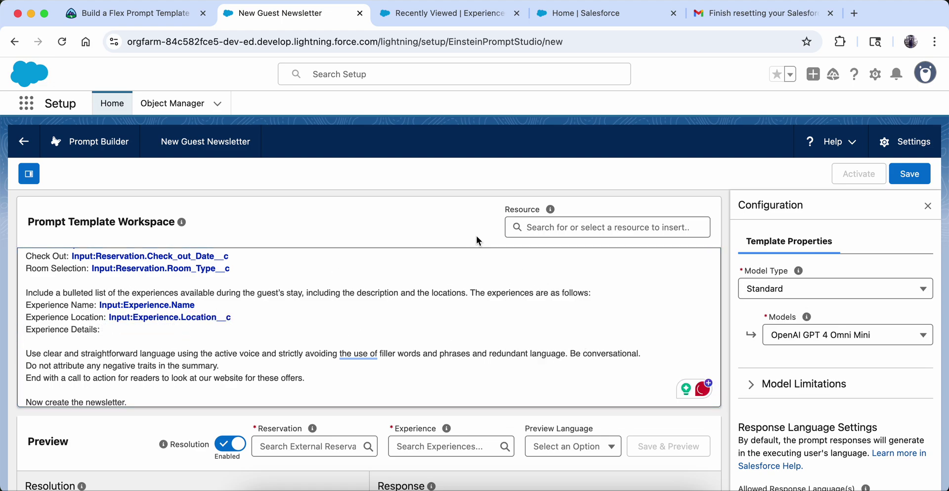
left_click(557, 226)
type("ex")
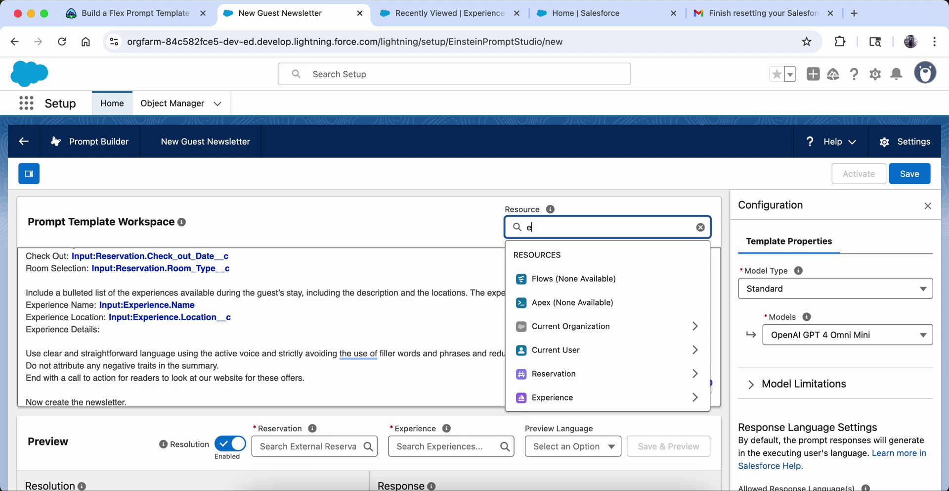
left_click(569, 300)
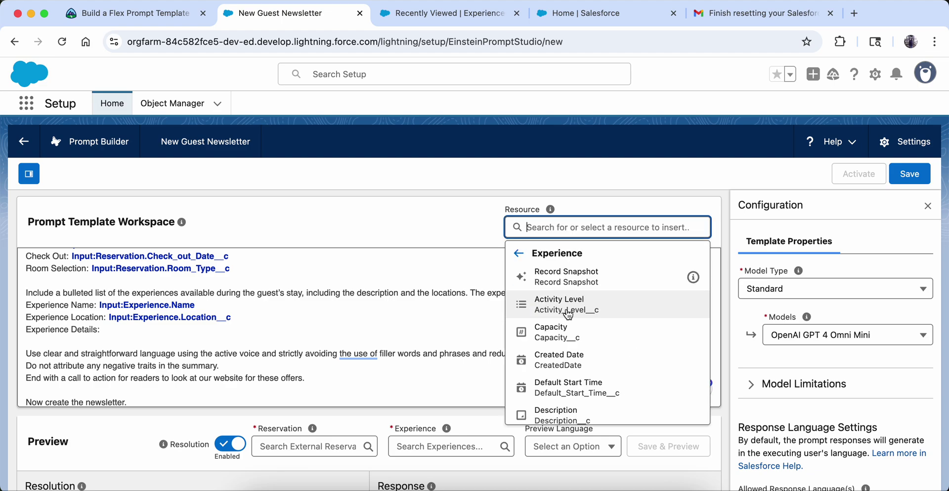
scroll(566, 355, "down", 3)
scroll(566, 356, "down", 1)
scroll(567, 357, "up", 3)
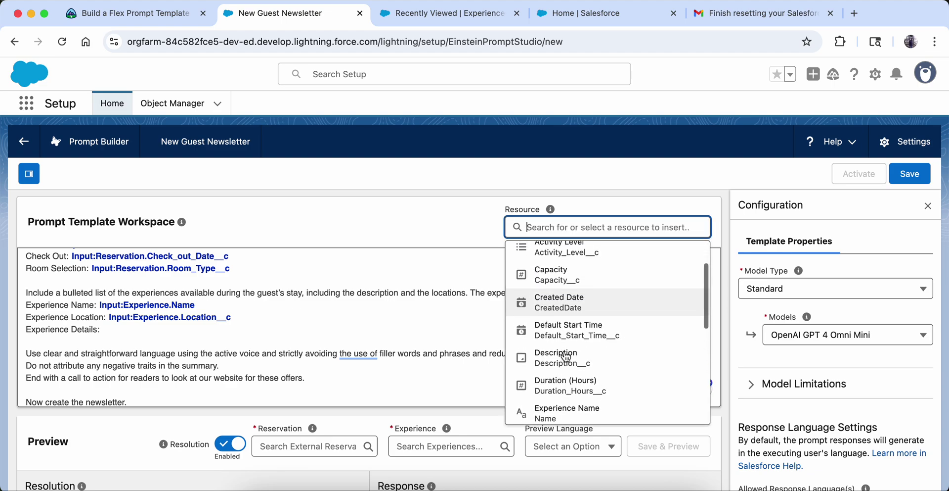
scroll(566, 356, "down", 2)
scroll(566, 356, "down", 5)
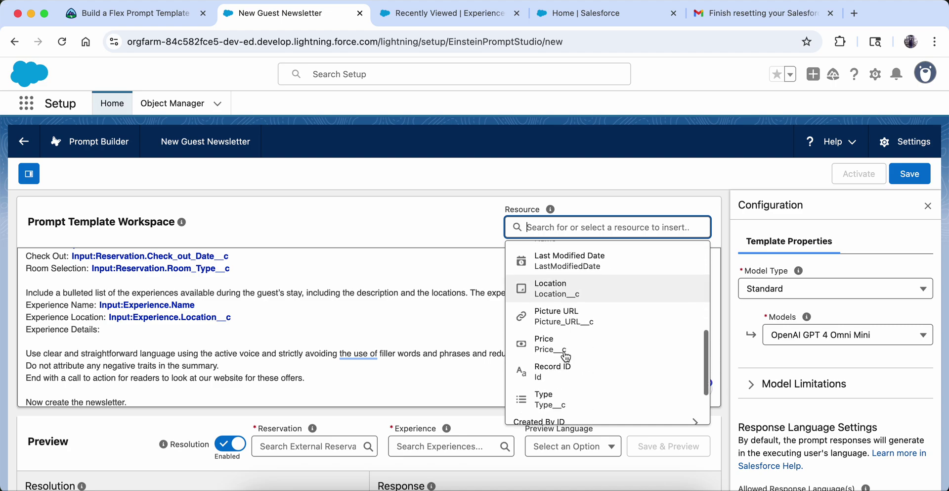
scroll(566, 356, "up", 6)
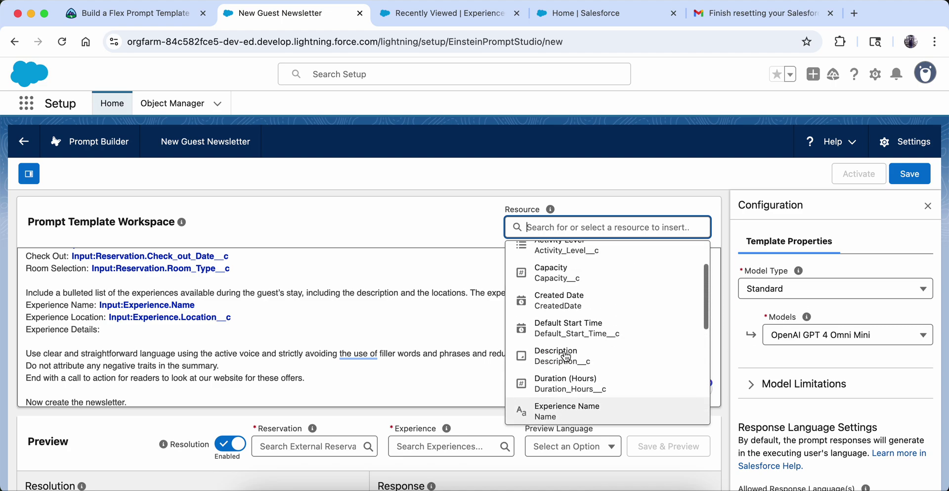
scroll(557, 353, "down", 3)
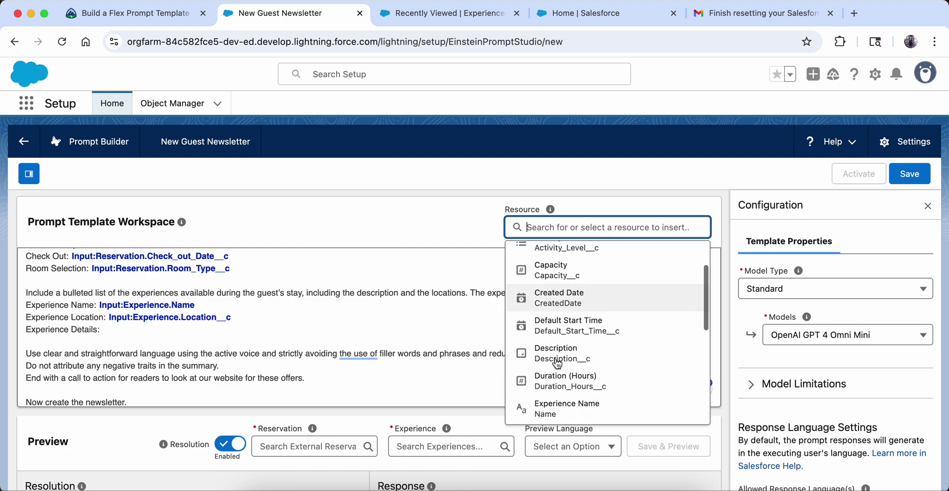
scroll(558, 363, "down", 3)
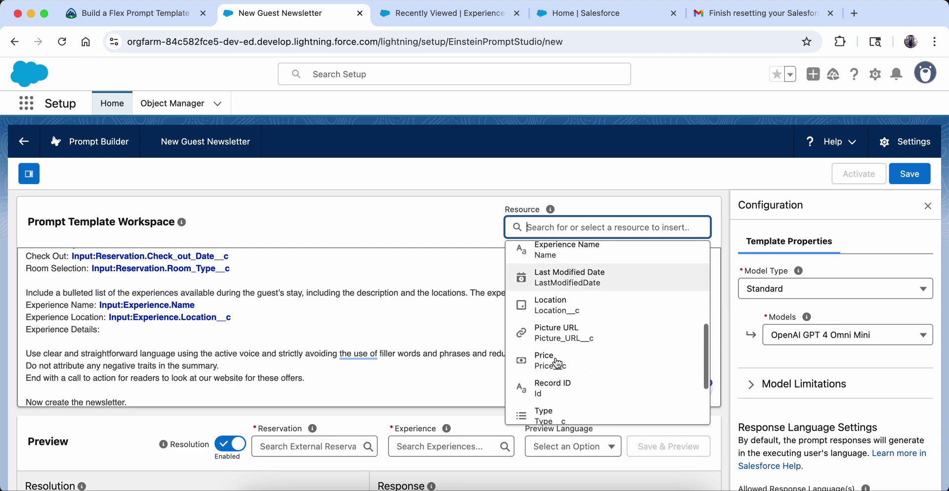
Check Trailhead's instruction for the experience details, and insert the Experience > Description merge field on the Experience Details line
left_click(148, 13)
scroll(218, 402, "down", 1)
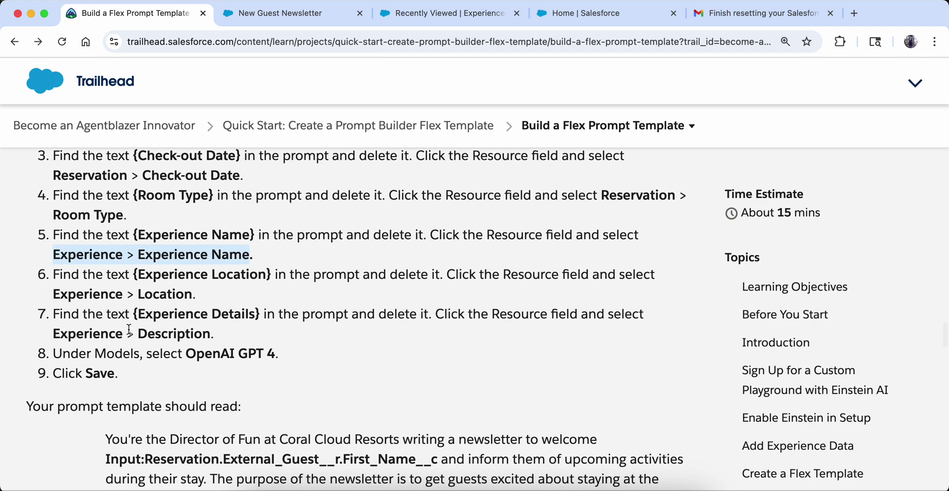
left_click(263, 13)
scroll(586, 297, "up", 3)
scroll(586, 297, "up", 3)
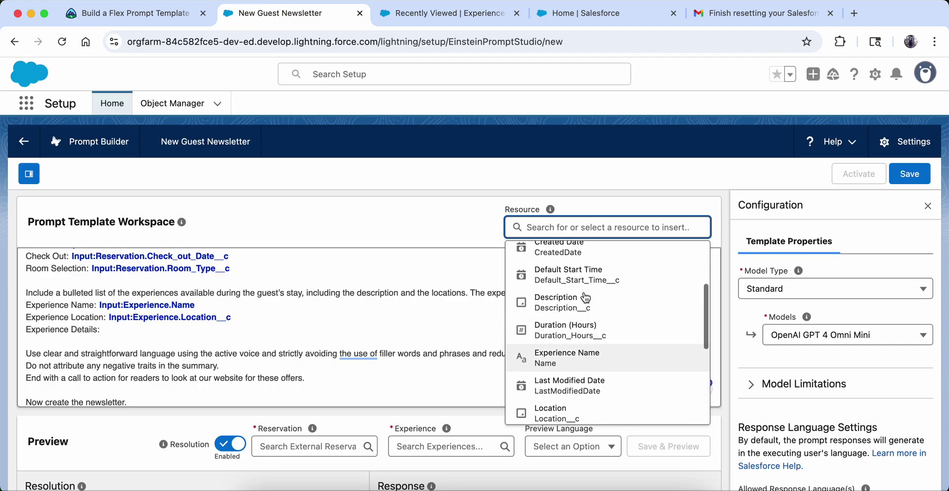
left_click(578, 302)
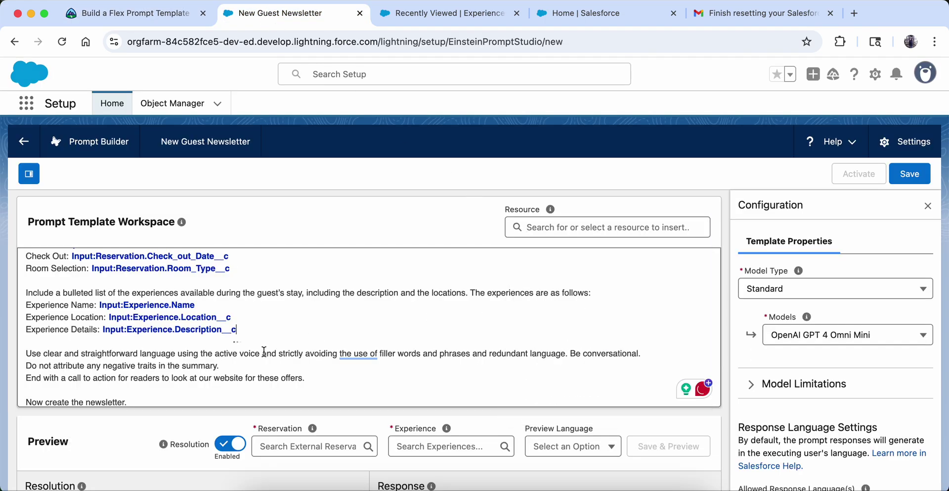
Compare the New Guest Newsletter prompt and its merge fields with the finished prompt text shown on the Trailhead page
scroll(271, 348, "down", 1)
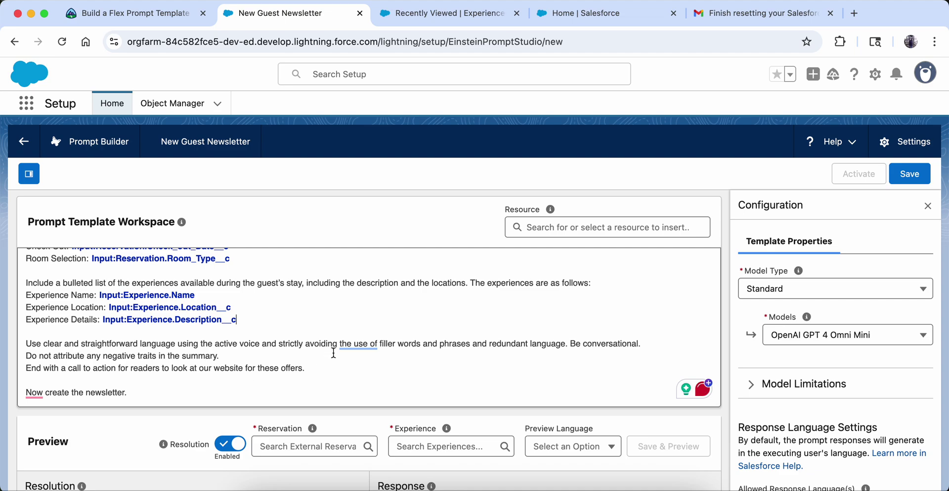
scroll(333, 292, "up", 3)
scroll(333, 292, "down", 3)
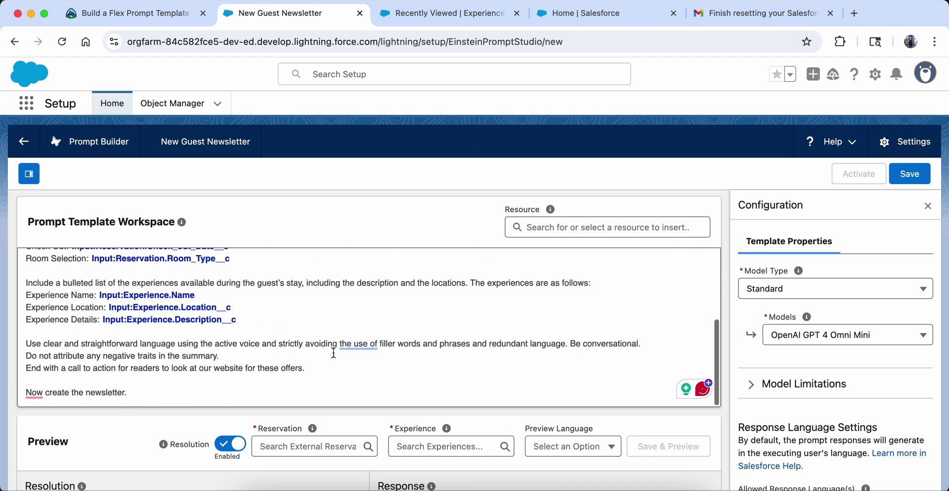
left_click(152, 20)
scroll(220, 232, "down", 4)
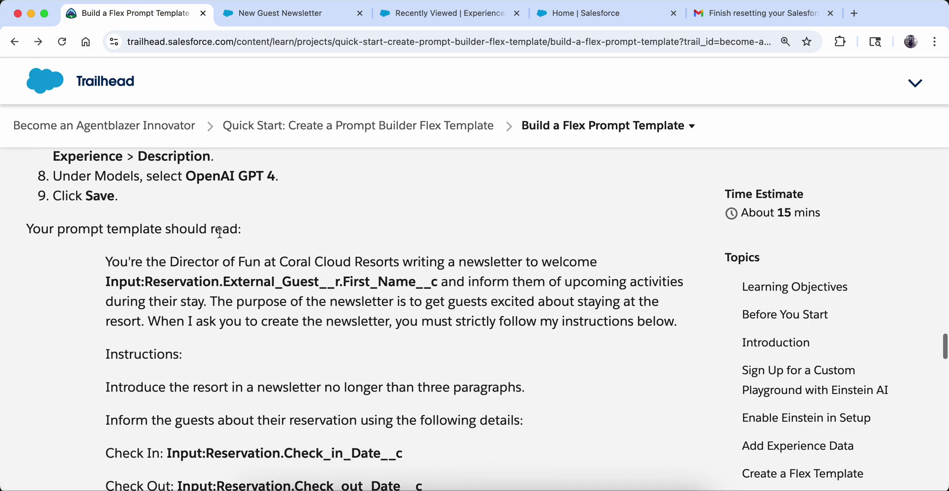
scroll(220, 233, "down", 1)
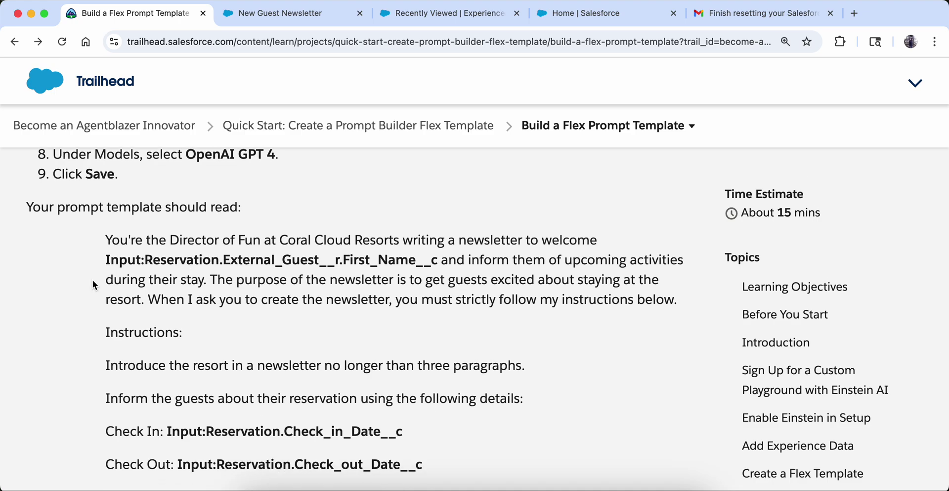
left_click_drag(105, 265, 422, 259)
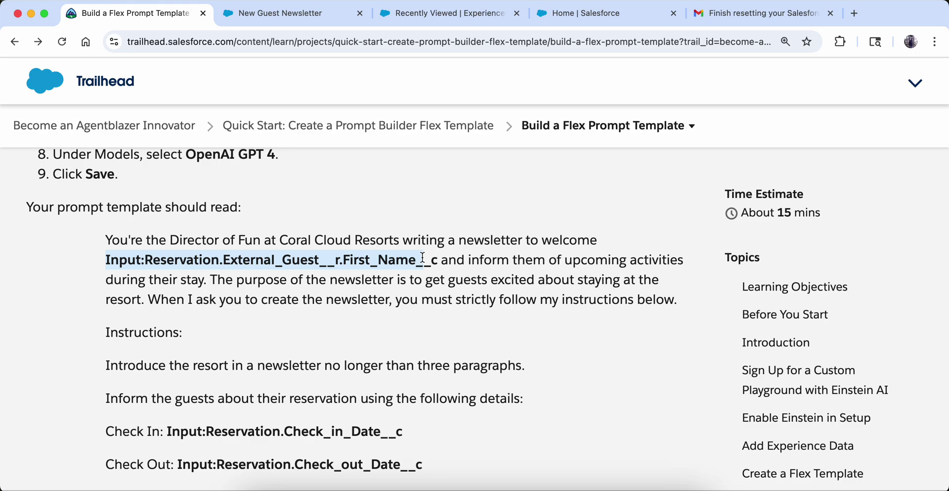
scroll(359, 385, "down", 5)
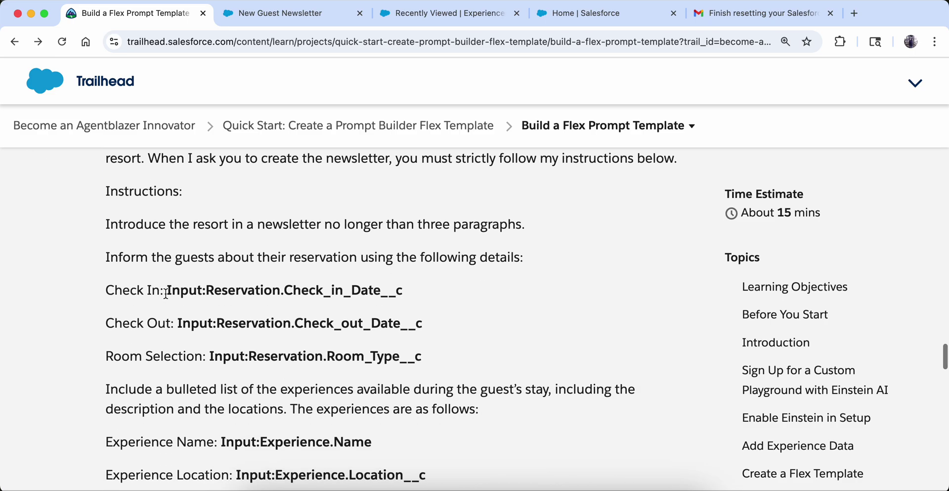
scroll(445, 355, "down", 7)
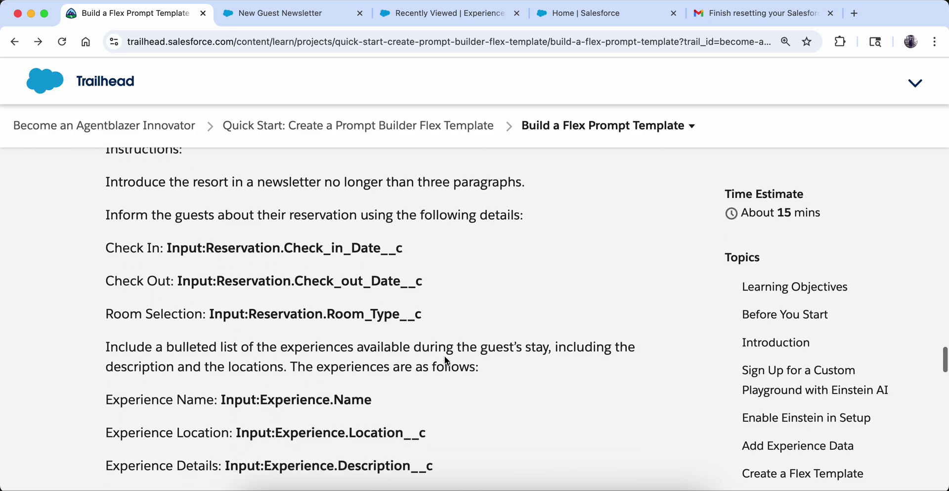
scroll(273, 348, "down", 6)
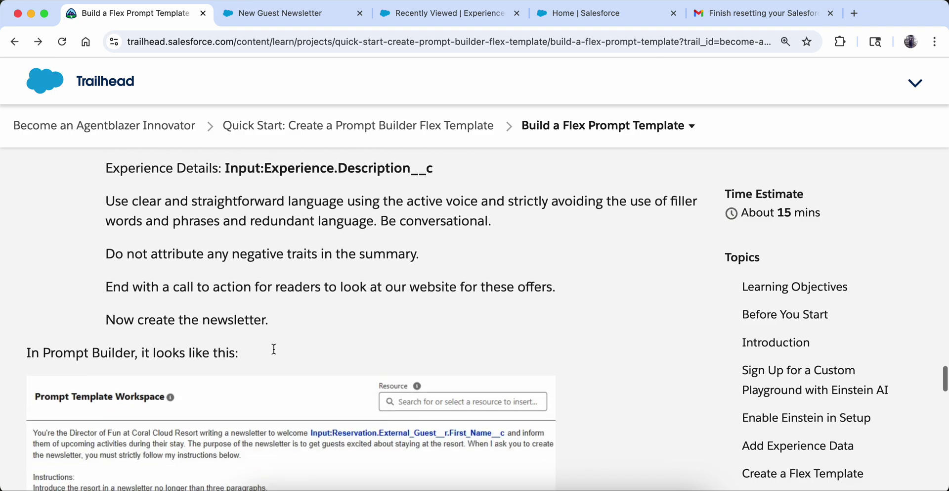
left_click(273, 10)
scroll(273, 299, "up", 4)
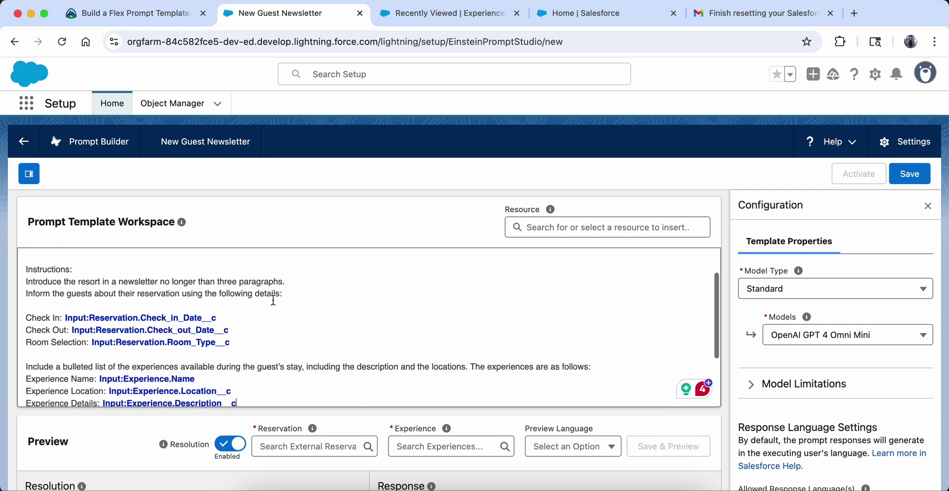
scroll(305, 378, "down", 3)
scroll(305, 378, "down", 1)
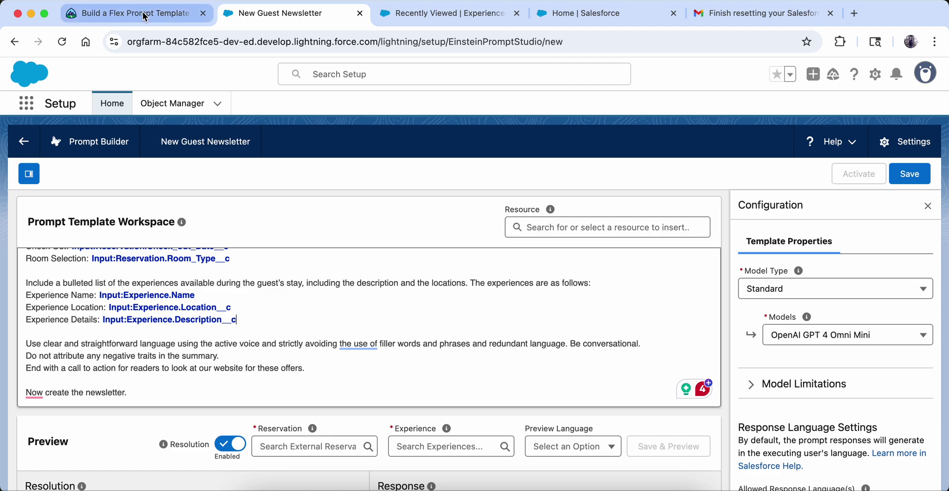
Read Trailhead's Test the Prompt section for the Reservation and Experience test data and the preview instructions
left_click(126, 13)
scroll(205, 230, "down", 1)
scroll(205, 230, "down", 7)
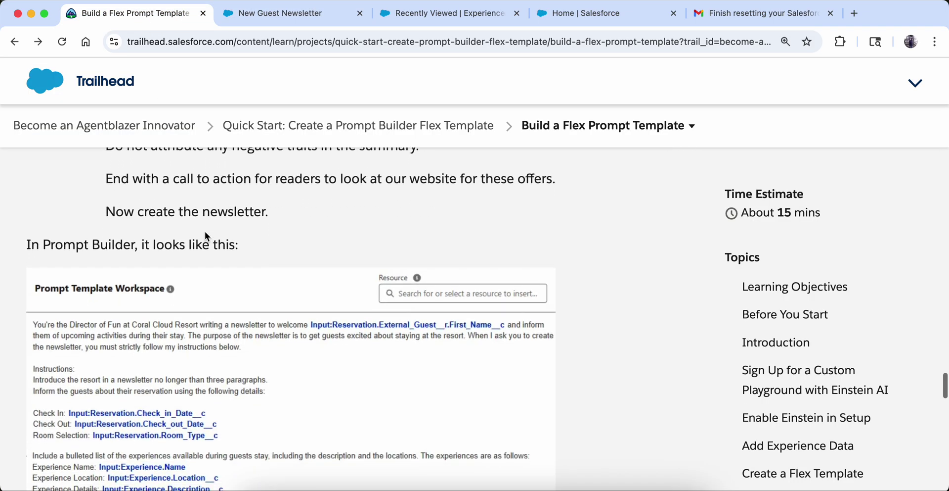
scroll(205, 231, "down", 2)
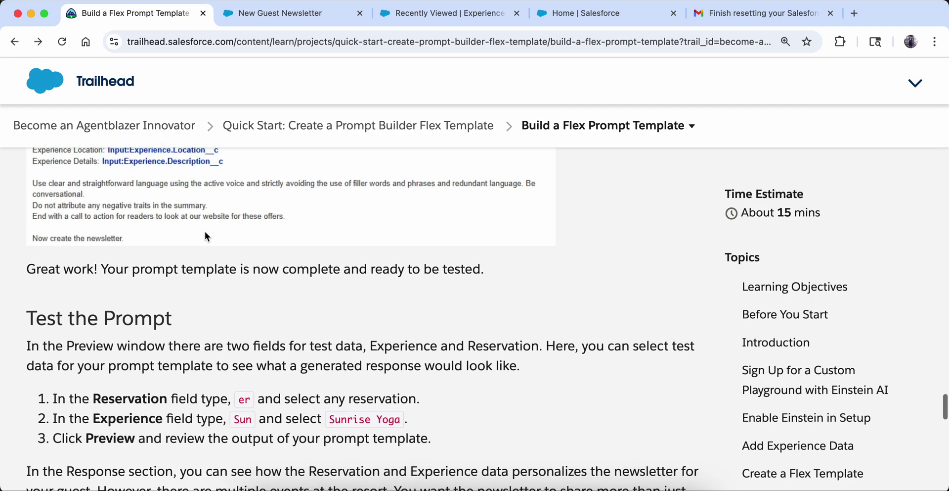
scroll(229, 296, "down", 5)
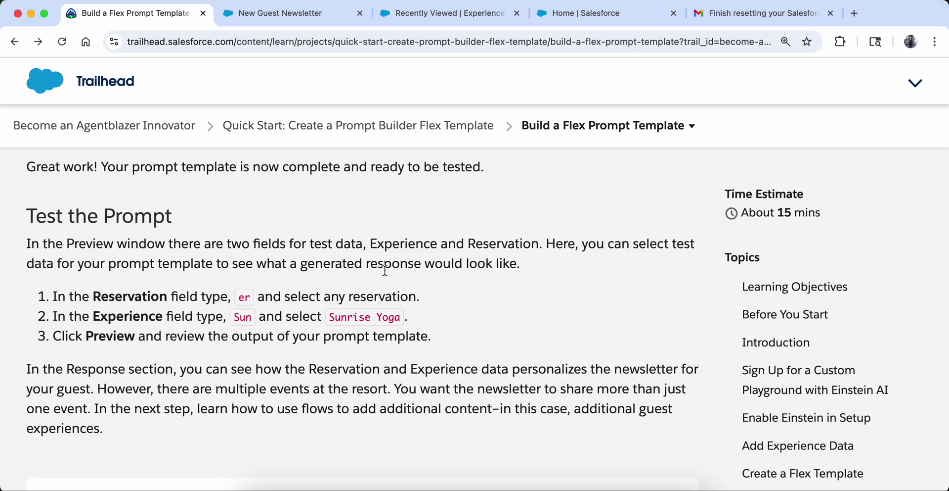
scroll(534, 272, "down", 1)
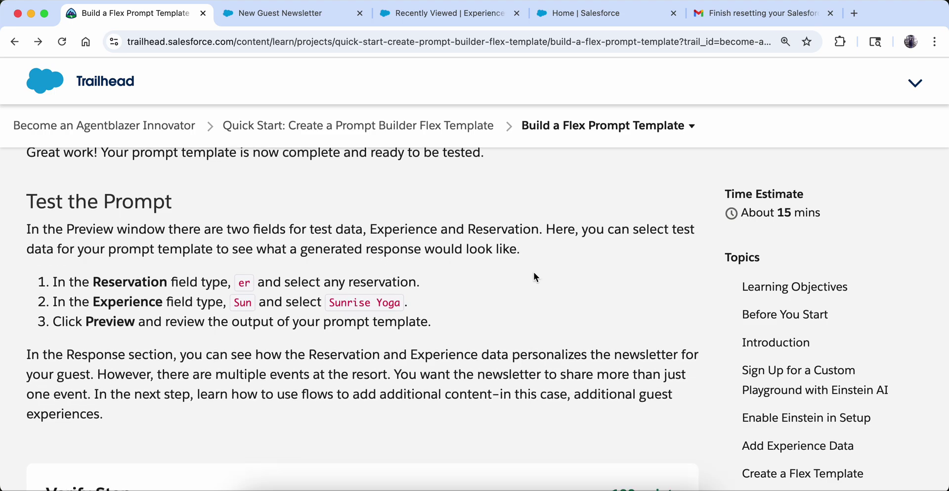
scroll(533, 271, "down", 3)
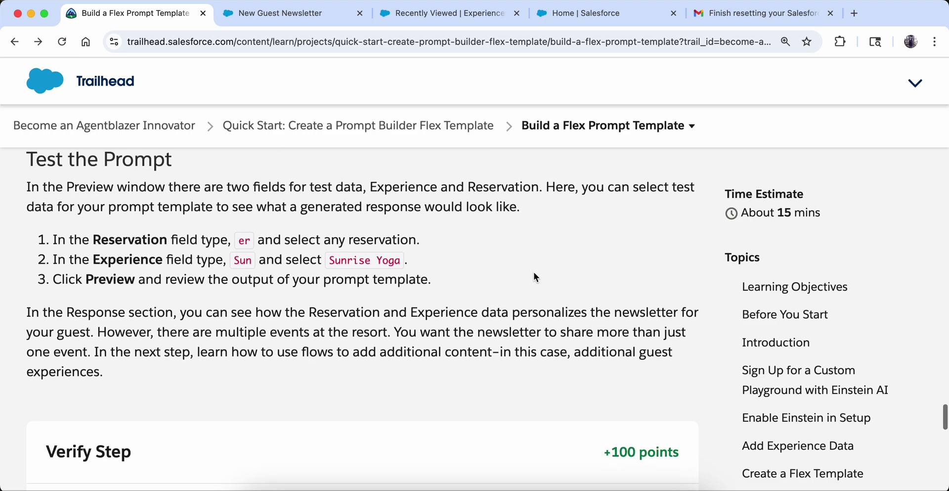
Back in Prompt Builder, save the New Guest Newsletter template and activate Version 1
left_click(271, 16)
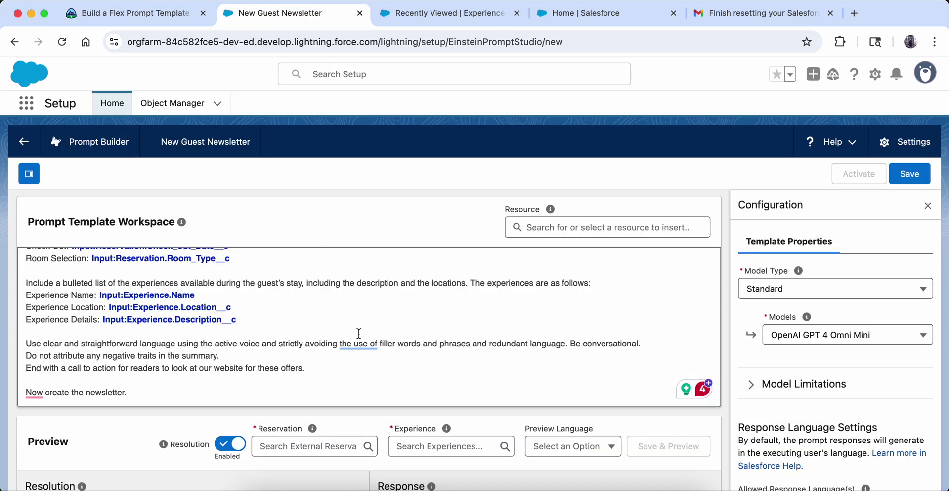
left_click(929, 174)
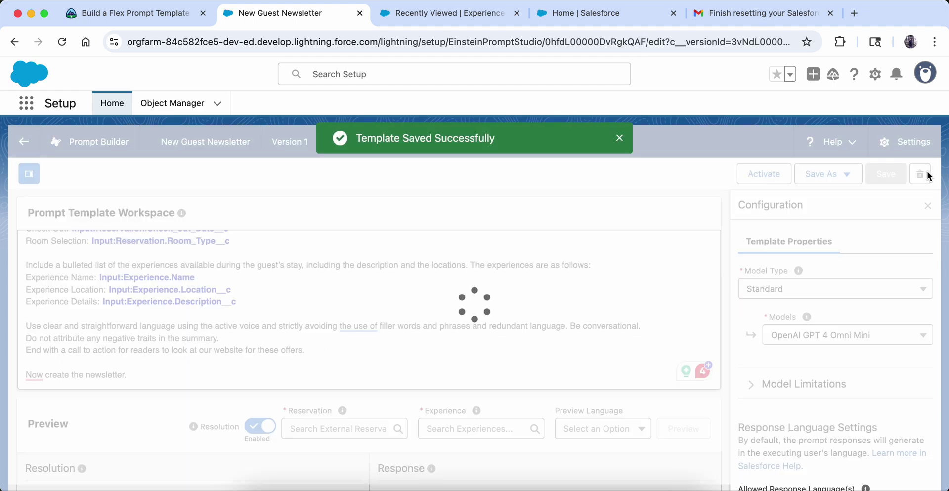
scroll(82, 360, "down", 3)
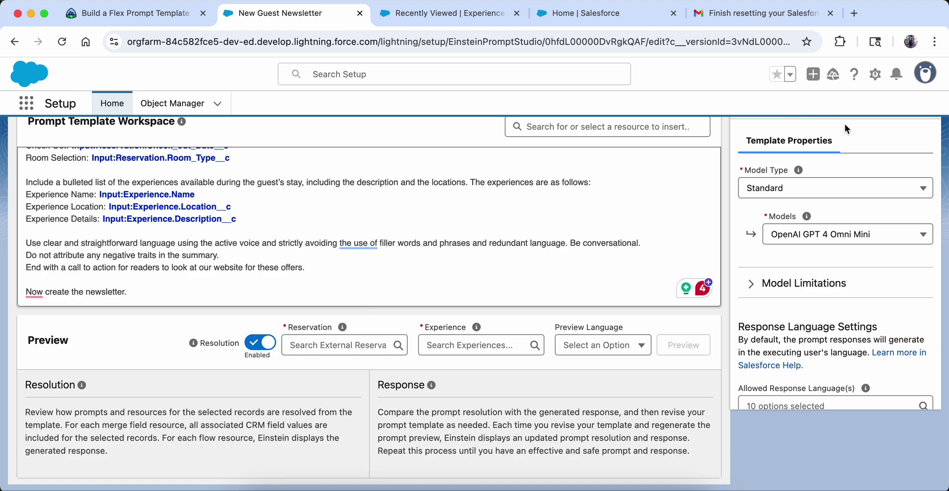
scroll(845, 126, "up", 4)
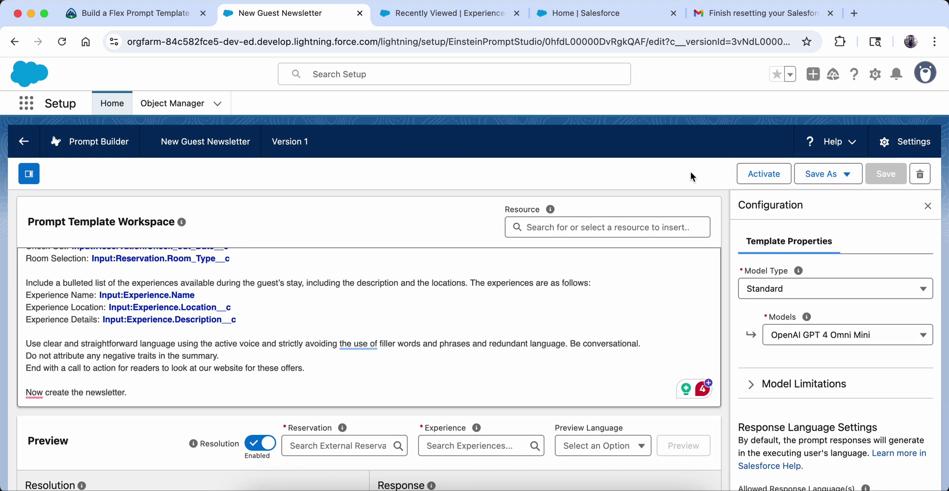
left_click(747, 173)
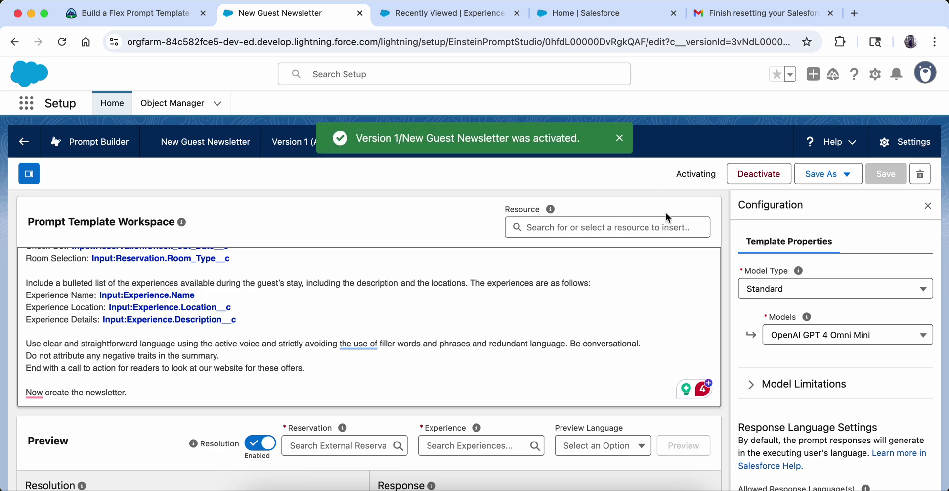
Reload the page of the activated New Guest Newsletter template and look over its prompt and preview area
scroll(430, 340, "down", 4)
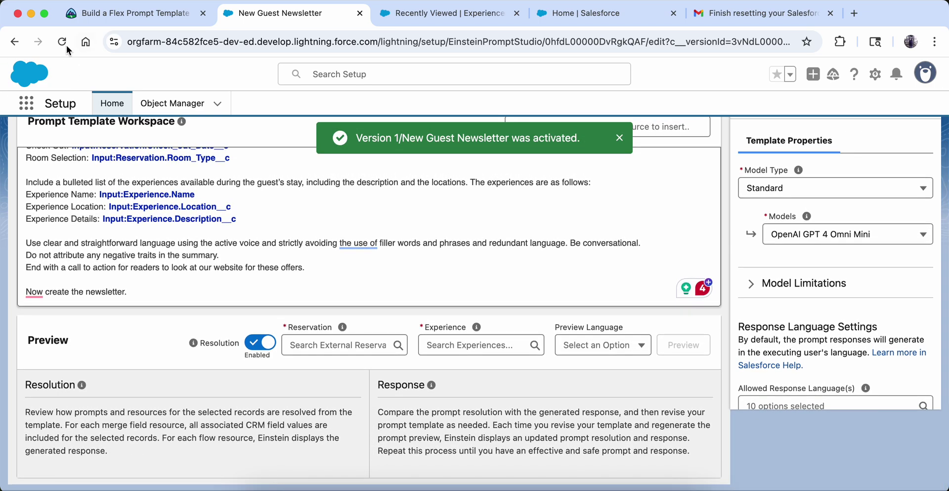
left_click(63, 42)
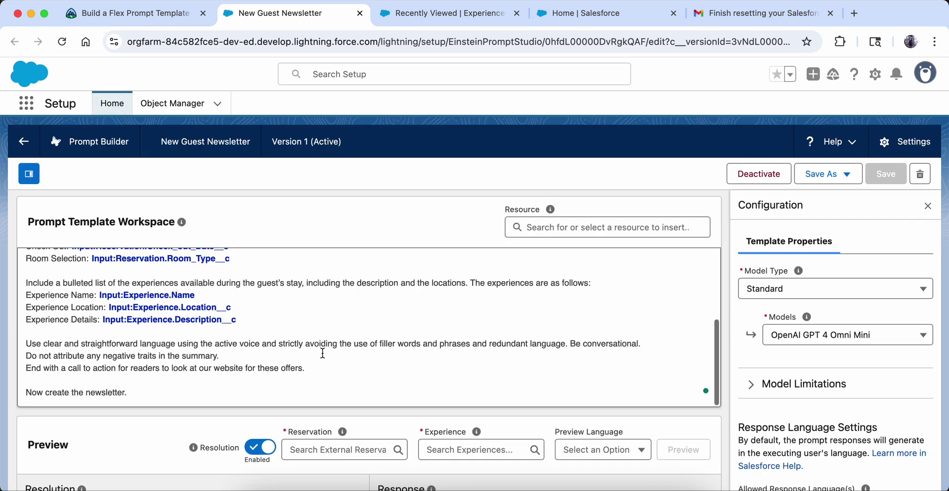
scroll(322, 352, "down", 3)
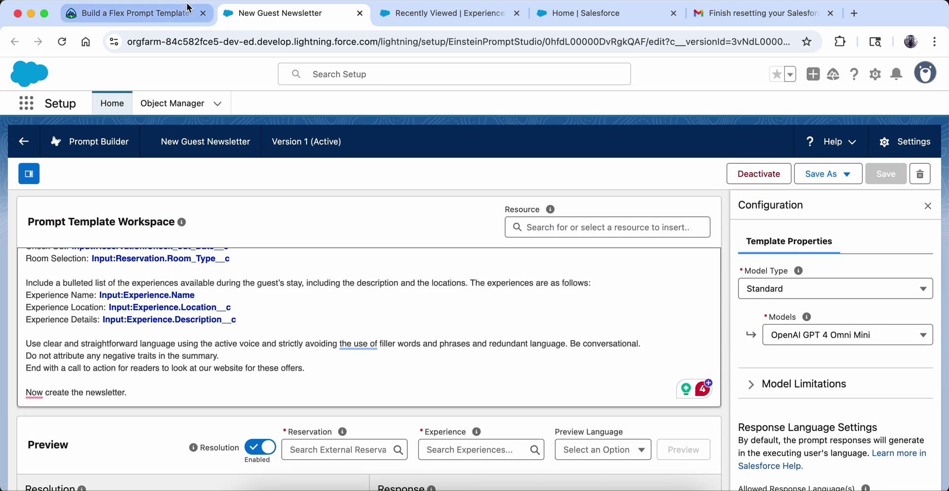
On the Trailhead page, review the finished prompt and template instructions to check which model is required
left_click(188, 7)
key("super+plus")
key("super+plus")
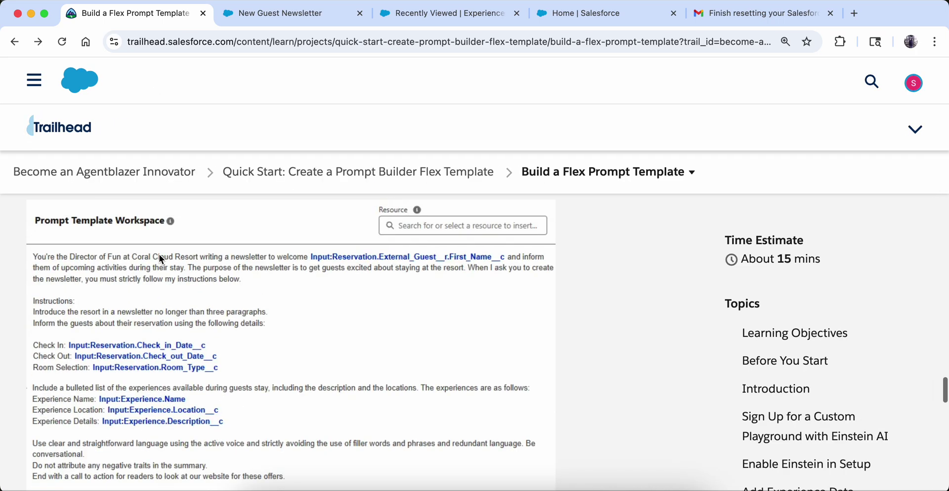
scroll(159, 253, "down", 5)
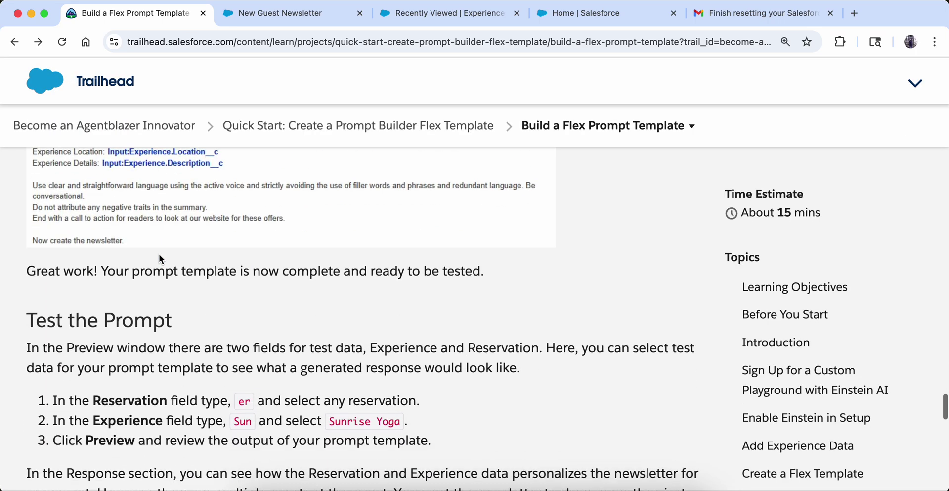
scroll(159, 254, "down", 5)
scroll(159, 254, "up", 10)
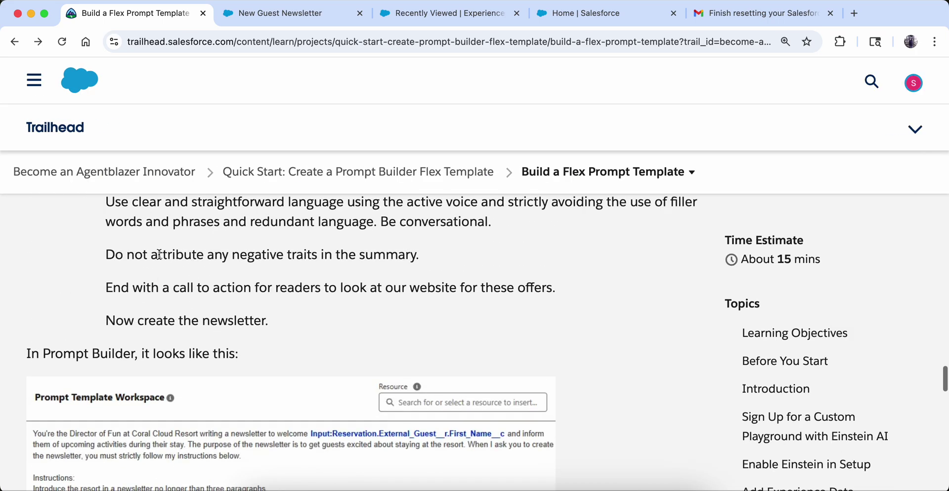
scroll(159, 254, "up", 10)
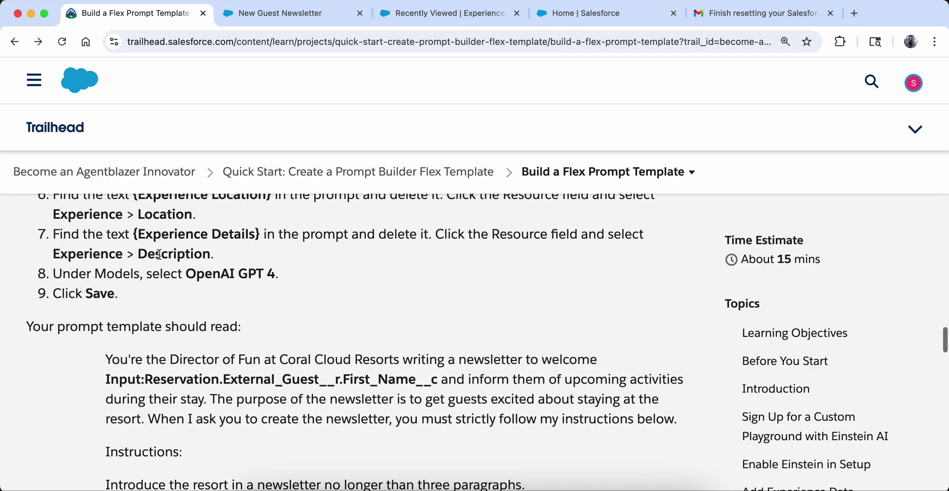
left_click_drag(186, 274, 296, 278)
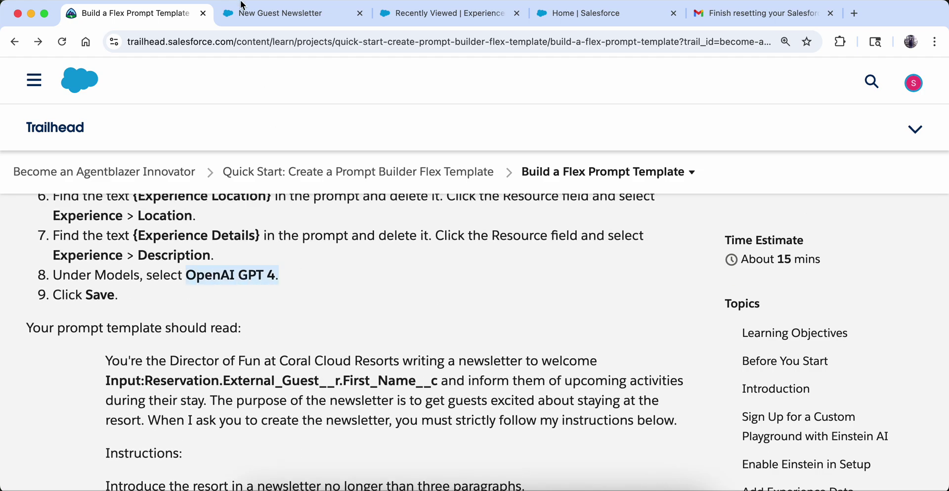
Try the OpenAI GPT 4 model for the New Guest Newsletter template and reload the page to discard the unsaved change
left_click(253, 15)
left_click(862, 341)
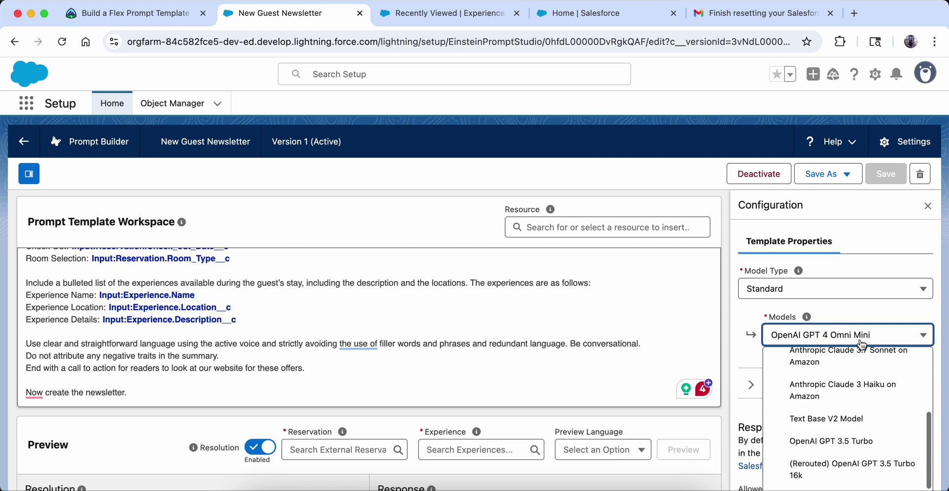
scroll(851, 396, "down", 5)
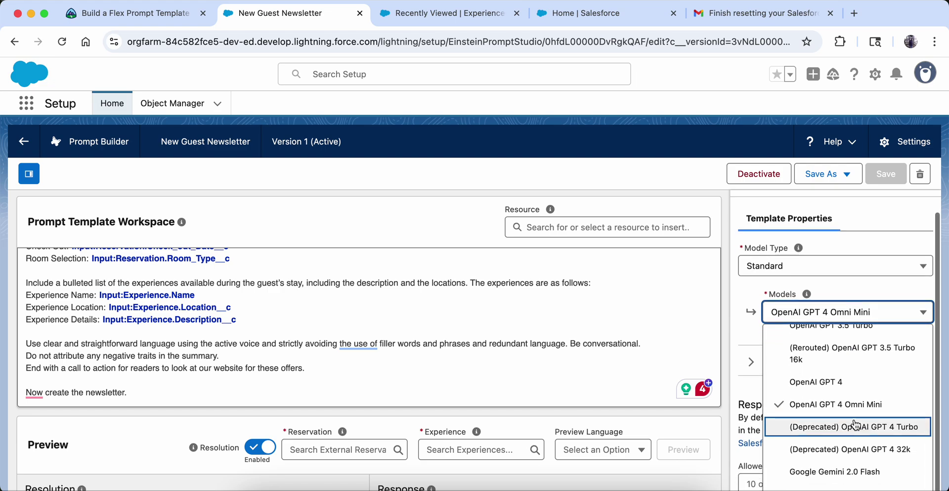
left_click(835, 385)
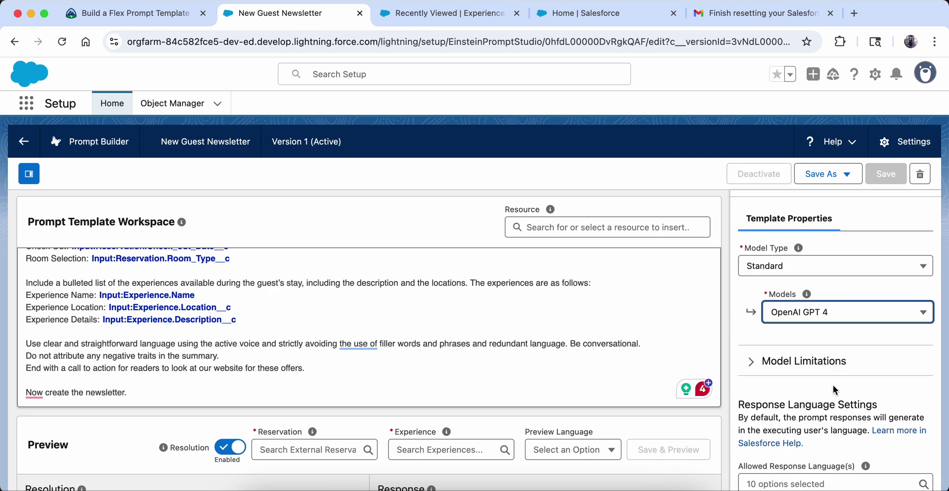
left_click(57, 39)
left_click(520, 202)
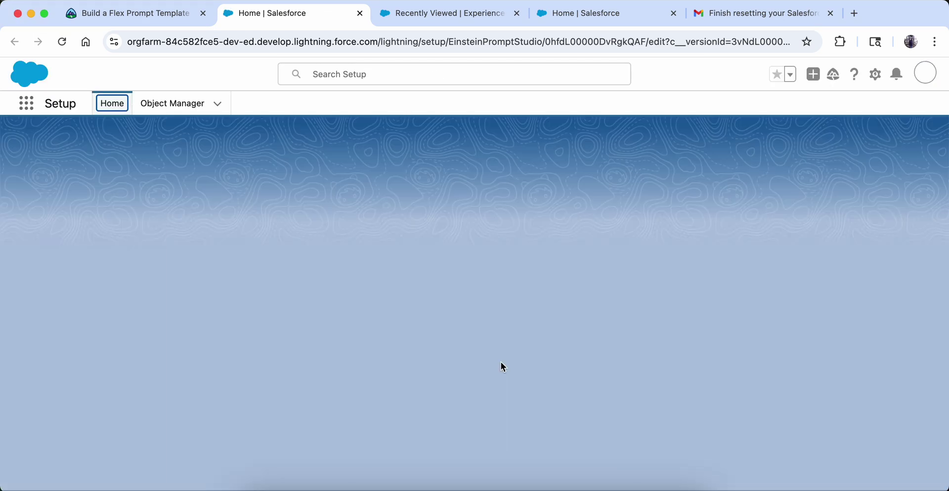
scroll(501, 361, "down", 3)
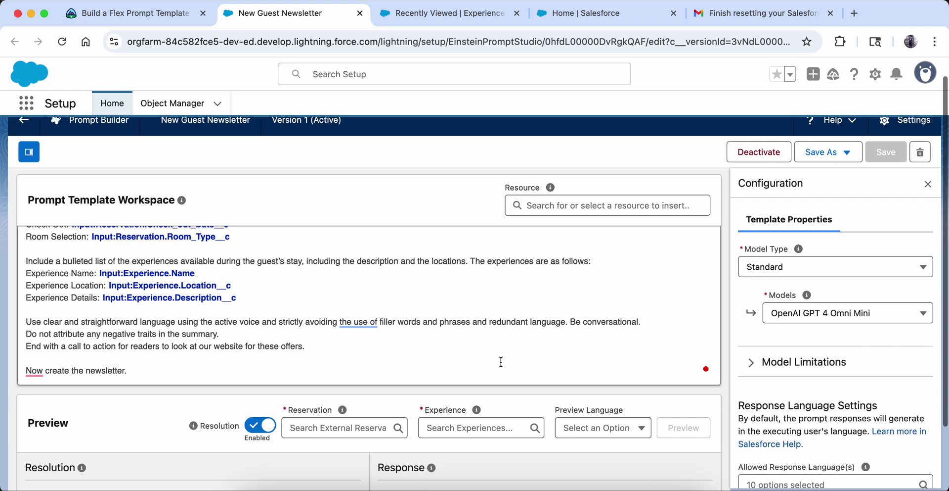
Following Trailhead's Test the Prompt instructions, search the preview's Reservation records for "er" and select the second reservation
left_click(150, 12)
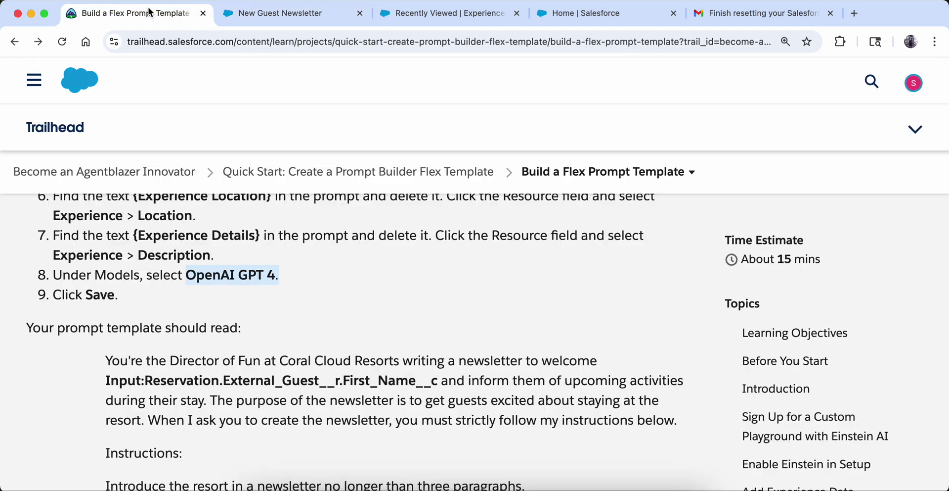
scroll(251, 274, "down", 3)
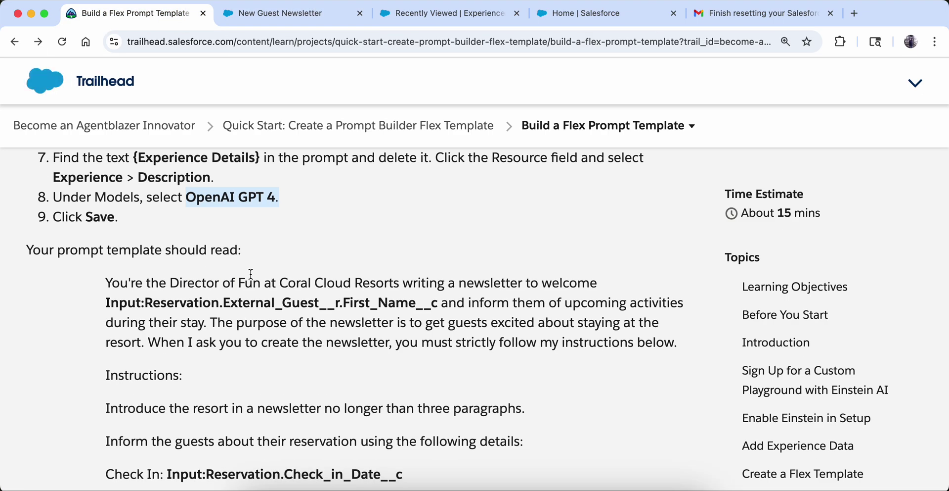
scroll(251, 274, "down", 3)
scroll(251, 274, "down", 12)
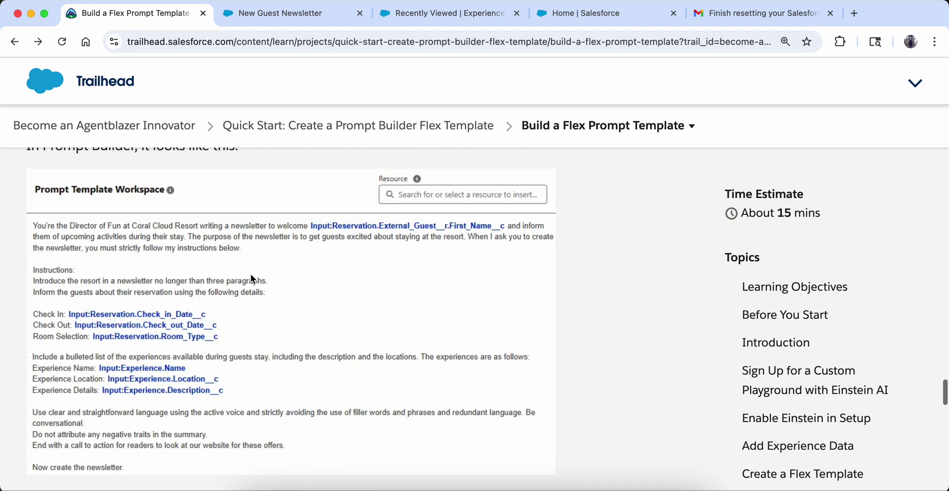
scroll(251, 274, "down", 10)
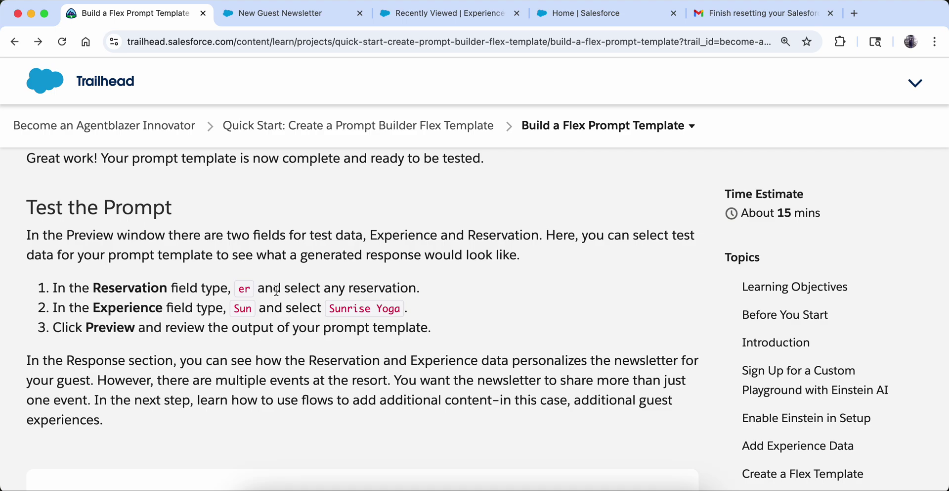
left_click(250, 22)
left_click(308, 353)
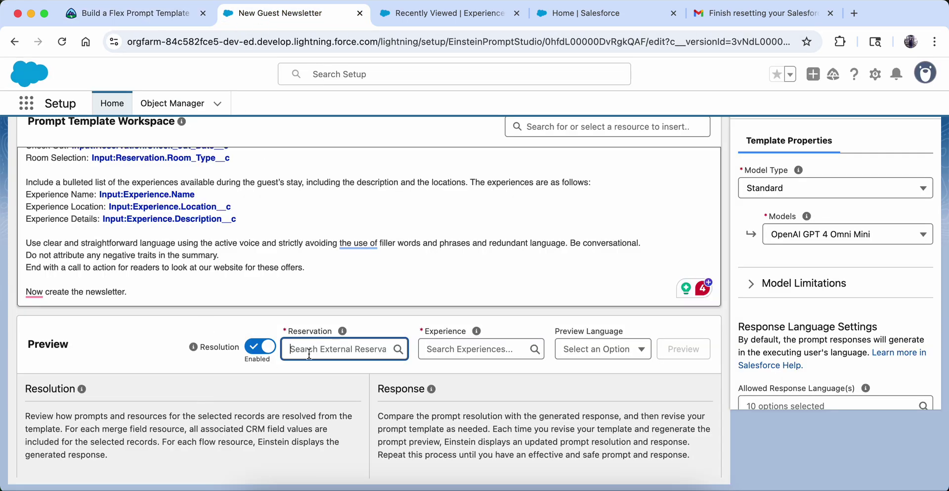
type("e")
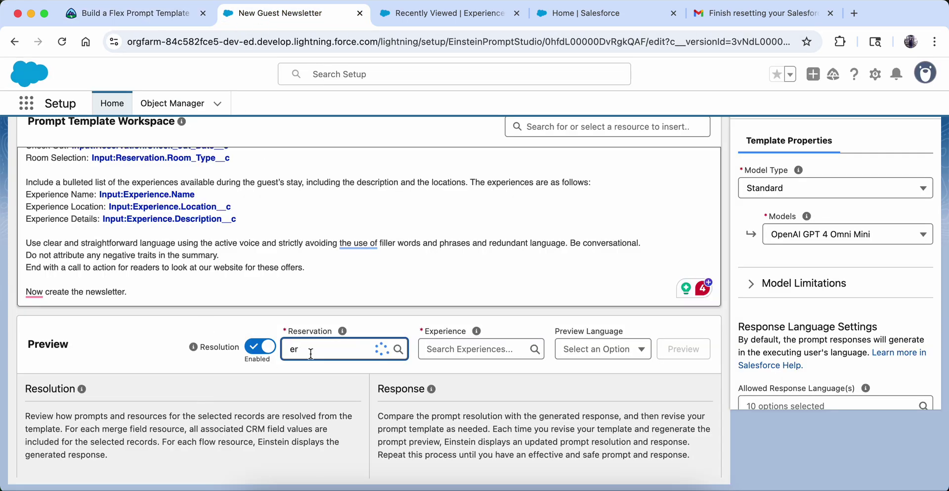
type("r")
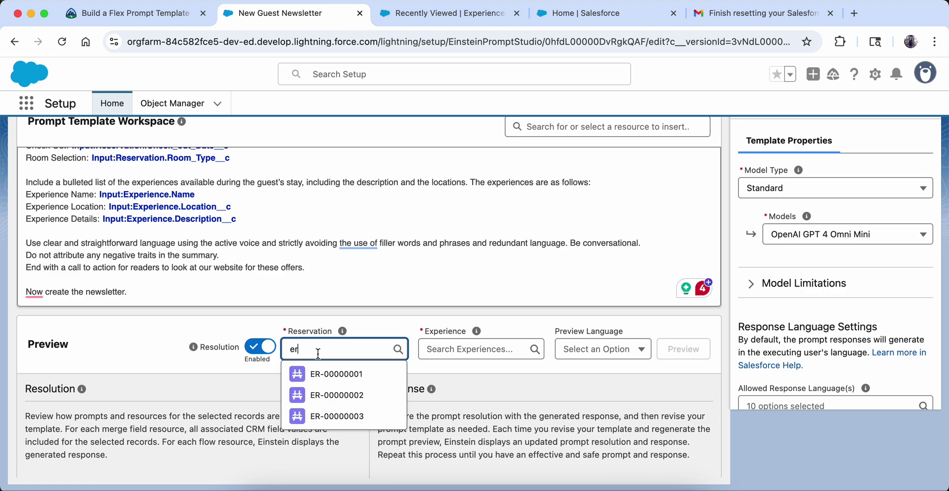
left_click(331, 395)
Check Trailhead for the test experience, search the preview's Experience records for "sun" and select Sunrise Yoga
key("ctrl+shift+Tab")
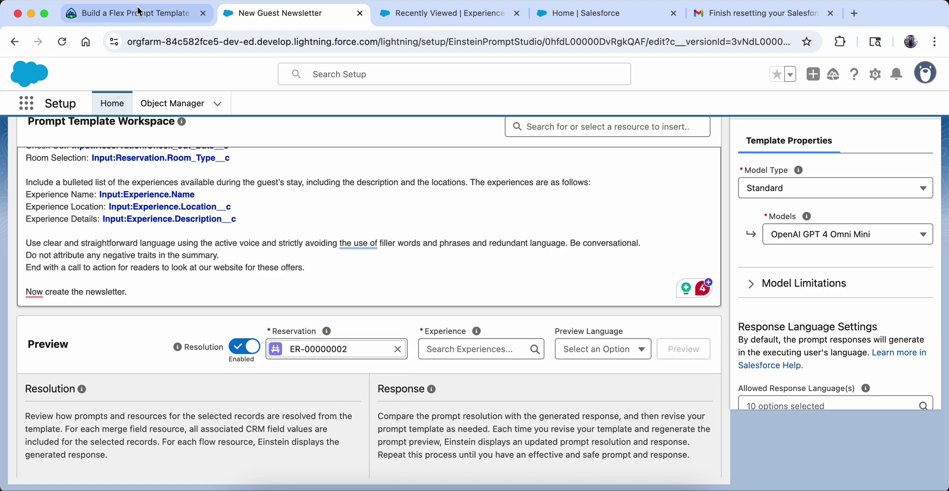
scroll(196, 281, "down", 1)
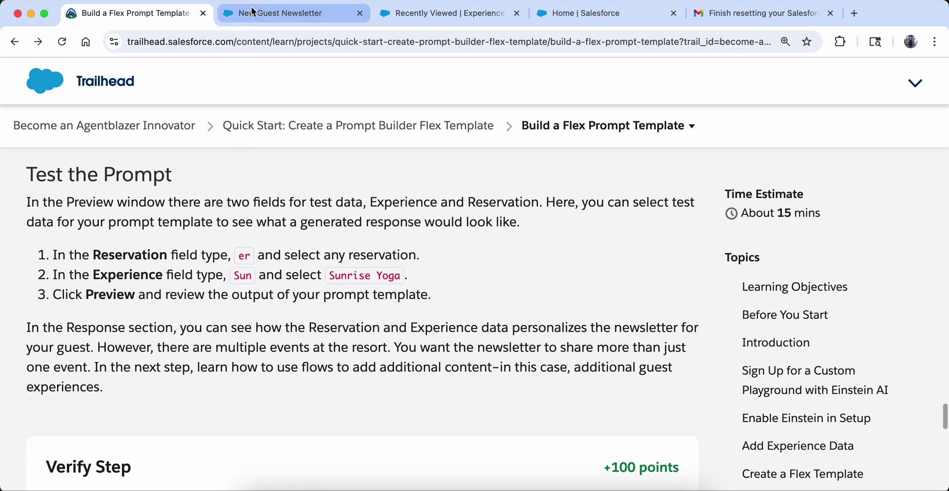
left_click(280, 13)
left_click(464, 351)
type("sun")
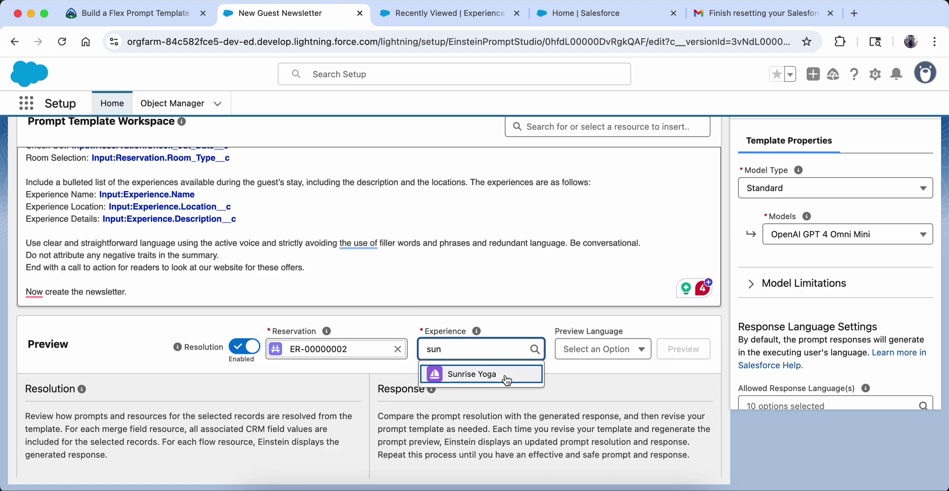
left_click(505, 375)
Check Trailhead's next test instruction and generate the New Guest Newsletter preview for the selected reservation and experience
left_click(140, 13)
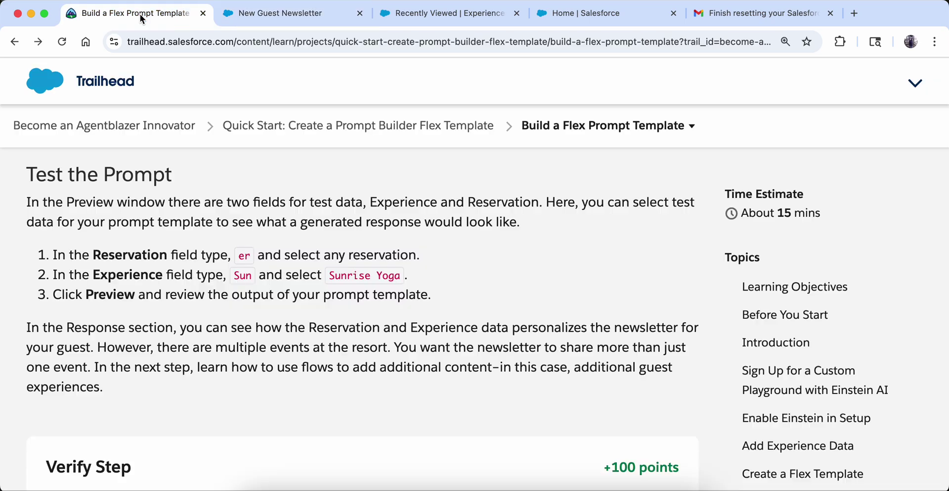
scroll(336, 307, "down", 1)
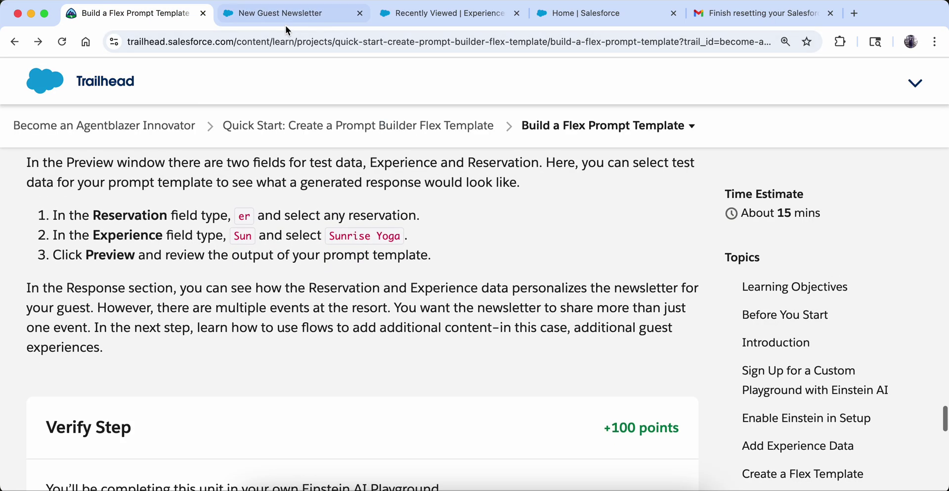
left_click(284, 15)
left_click(684, 352)
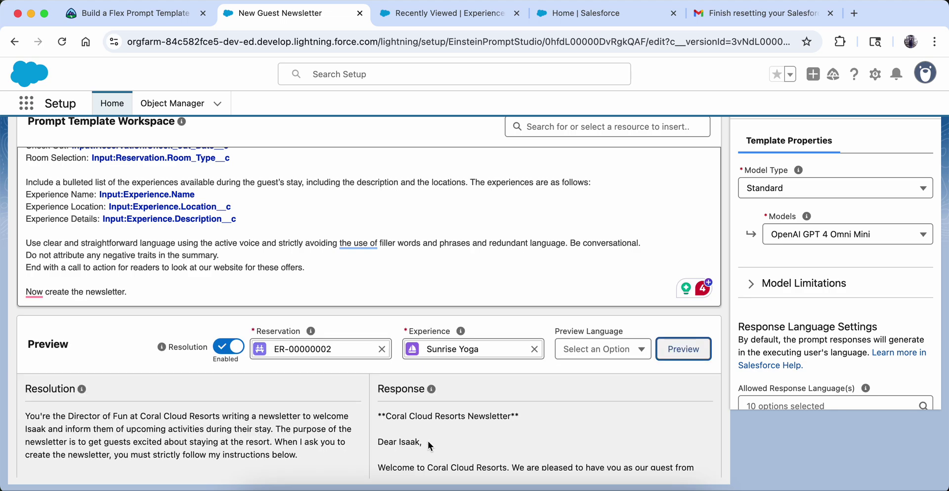
Examine the preview's Resolution and Response, checking how the guest's first name, stay dates and room selection replace the merge fields
scroll(428, 441, "down", 2)
scroll(428, 442, "up", 2)
scroll(286, 425, "down", 3)
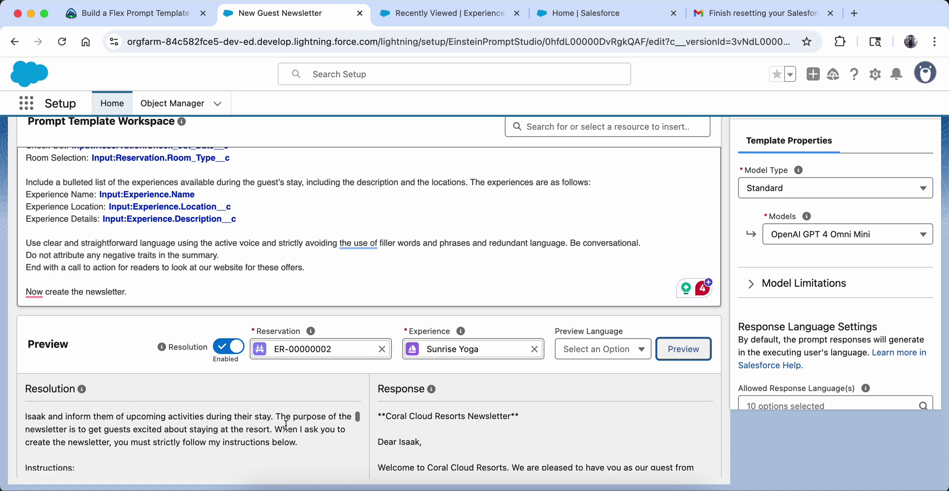
scroll(285, 425, "up", 2)
scroll(285, 425, "up", 1)
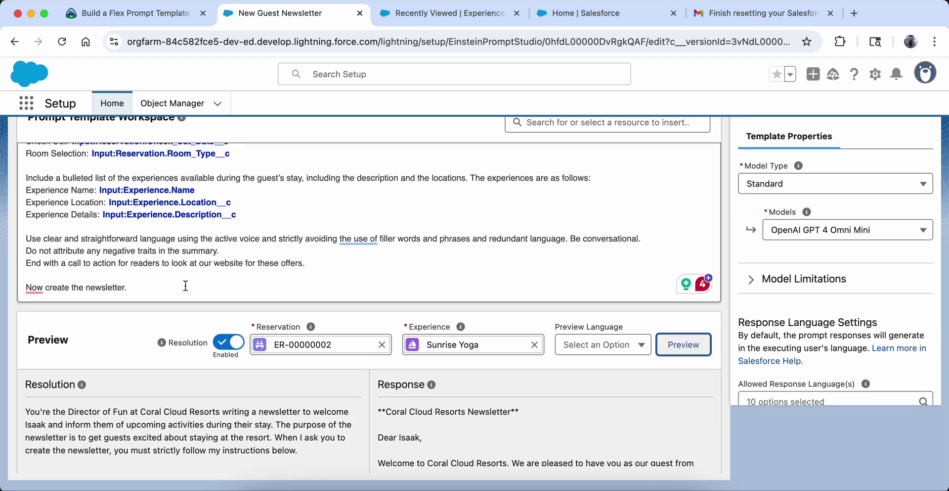
scroll(191, 437, "down", 5)
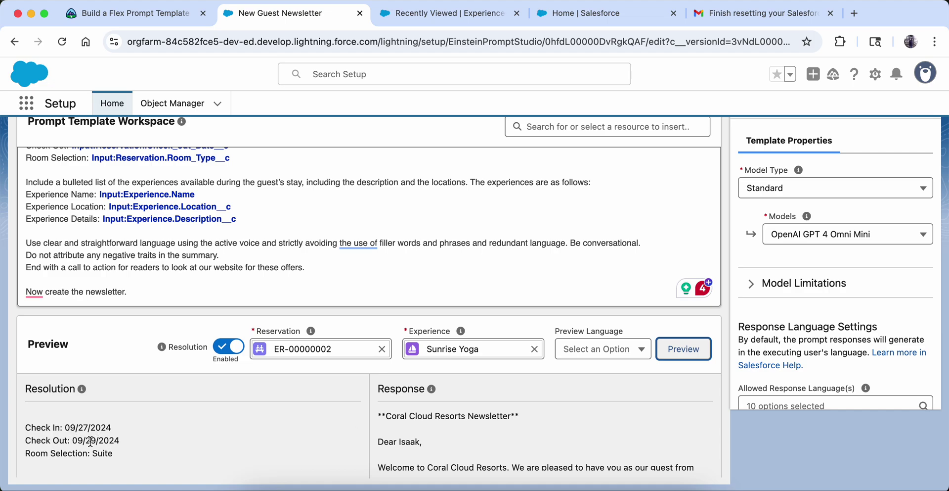
scroll(120, 457, "down", 3)
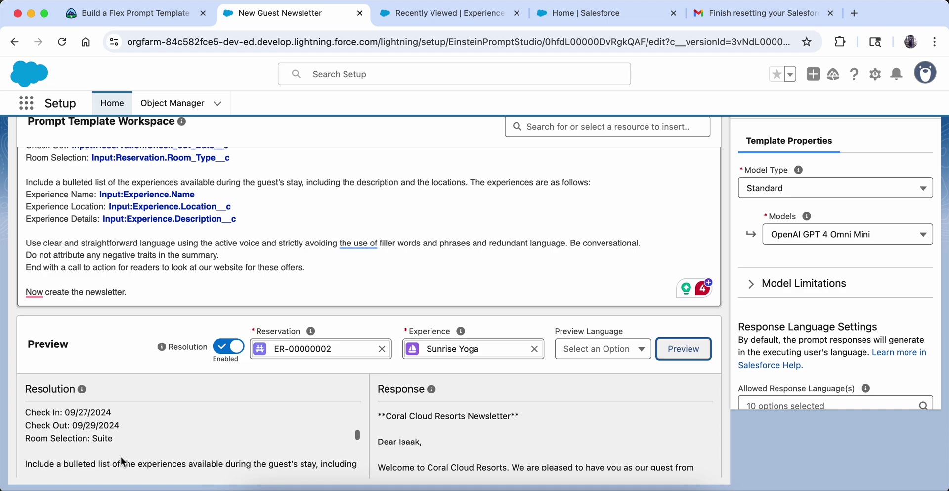
left_click_drag(101, 427, 170, 439)
scroll(168, 439, "up", 10)
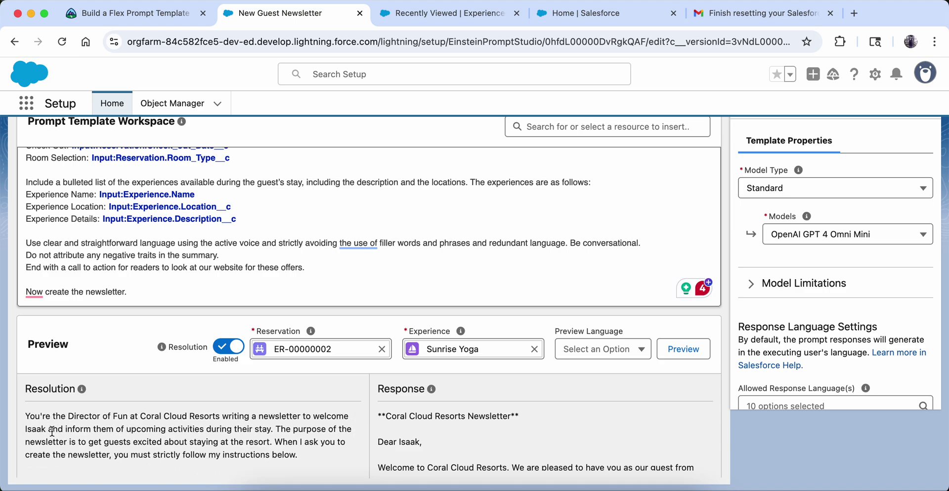
left_click_drag(51, 430, 27, 431)
scroll(57, 438, "down", 5)
scroll(58, 438, "up", 5)
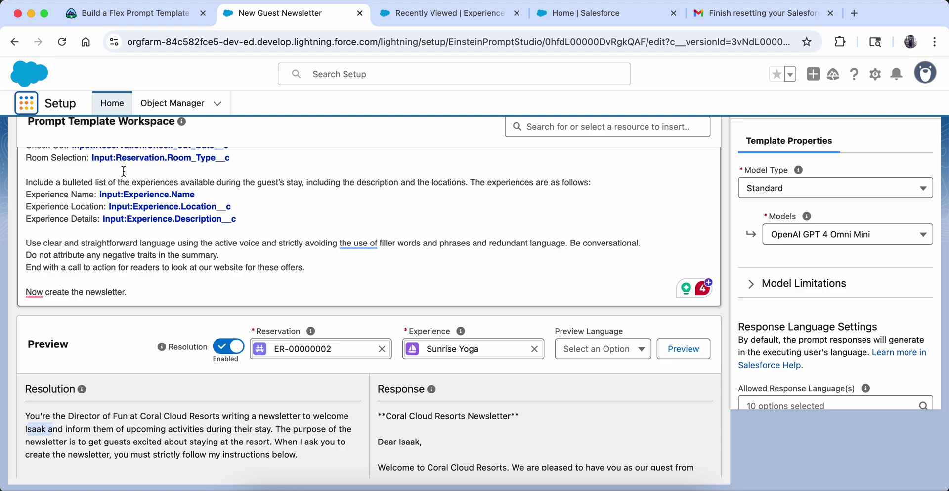
Refresh the Sales app's Experiences page, search the App Launcher for "res" and open External Reservations
left_click(447, 13)
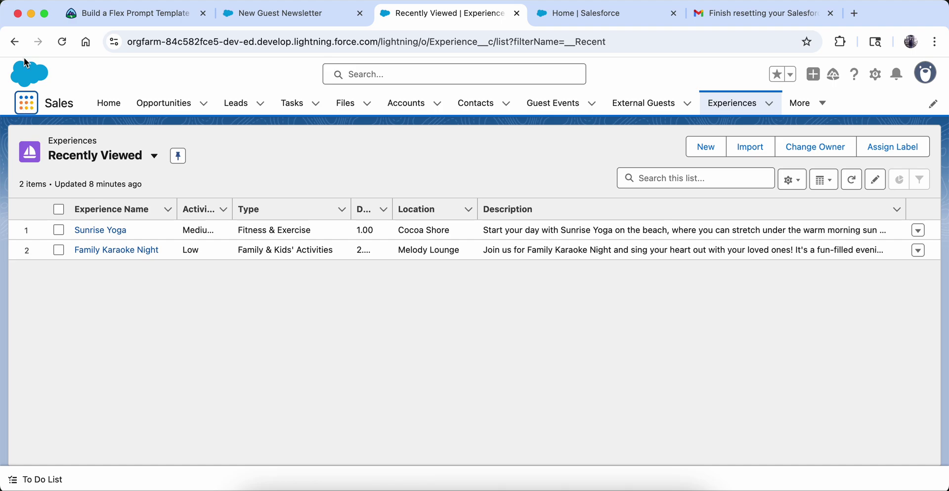
left_click(62, 41)
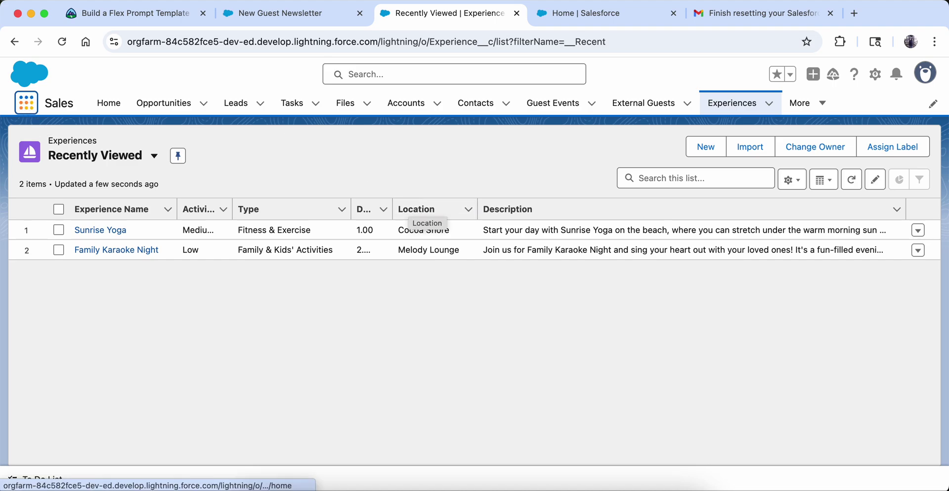
left_click(287, 13)
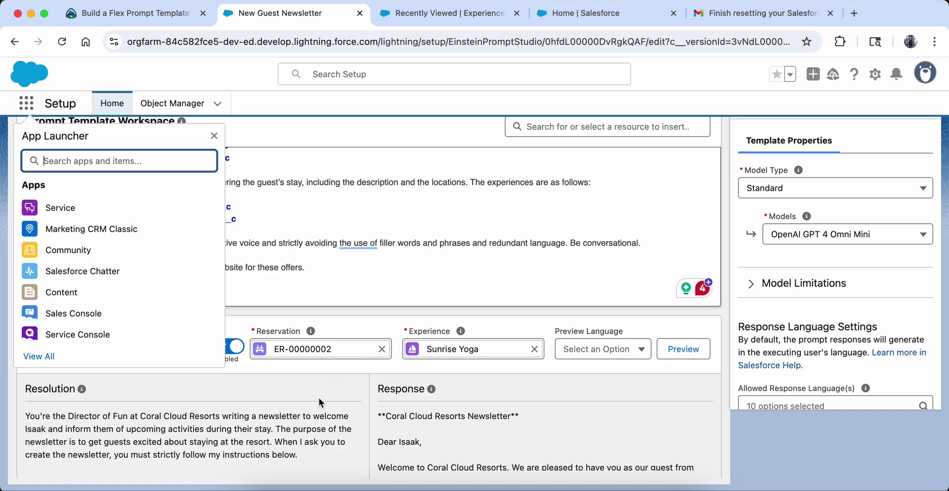
left_click(410, 15)
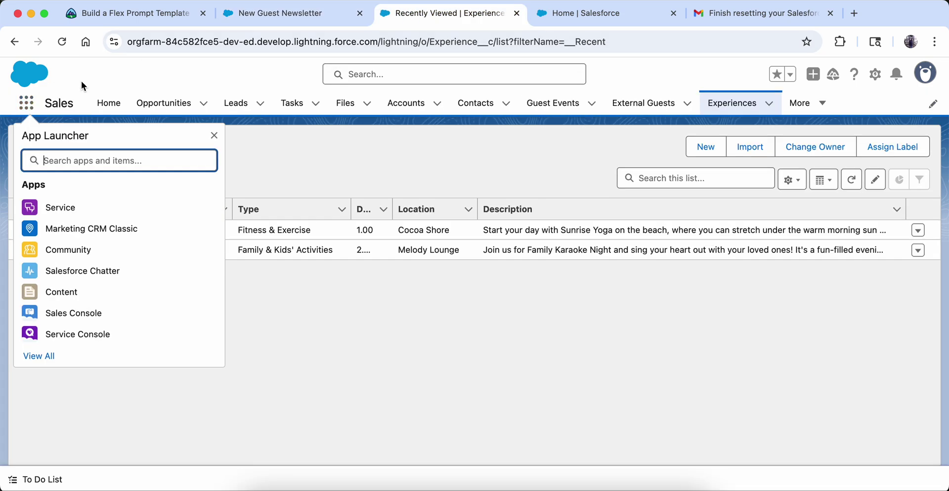
type("re")
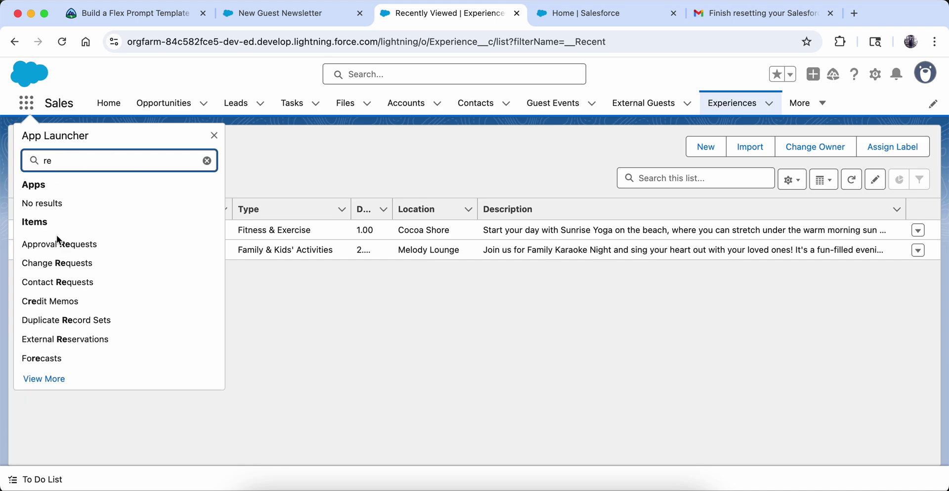
type("s")
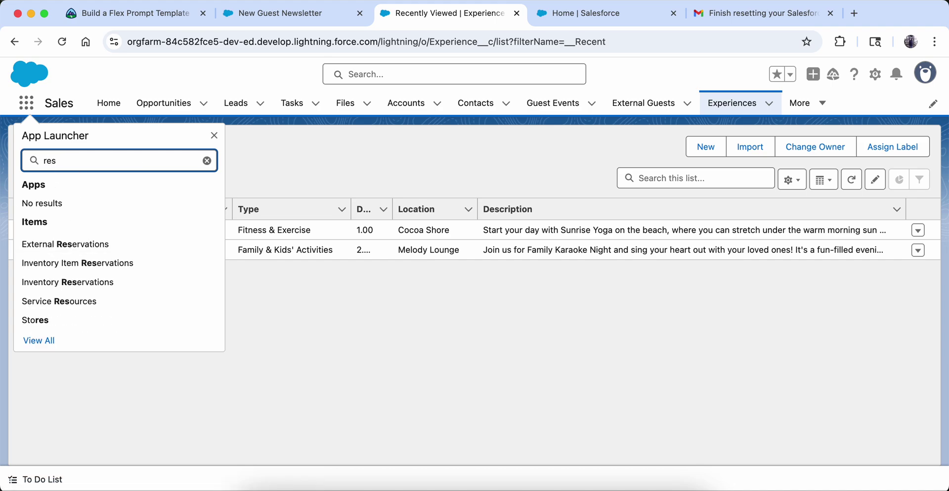
left_click(58, 253)
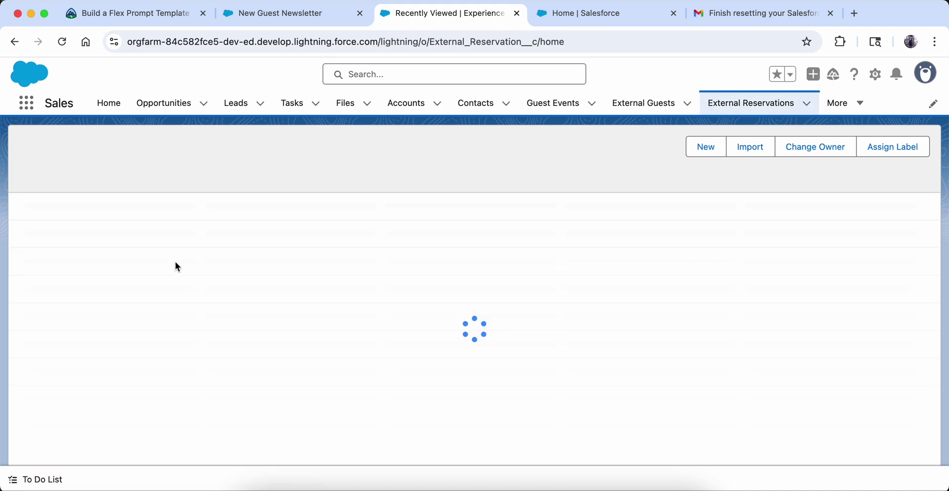
Open the reservation used in the preview, check its stay details, and open its linked External Guest record
left_click(101, 230)
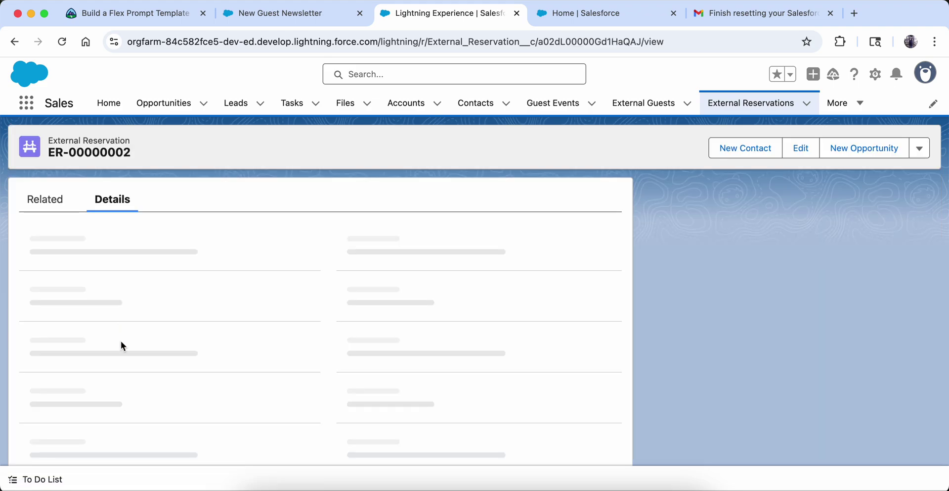
scroll(120, 340, "down", 3)
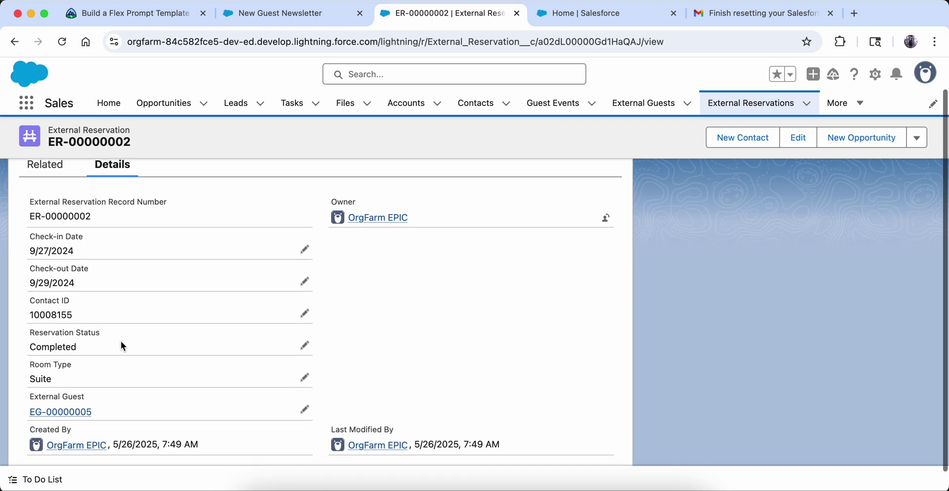
mouse_move(56, 390)
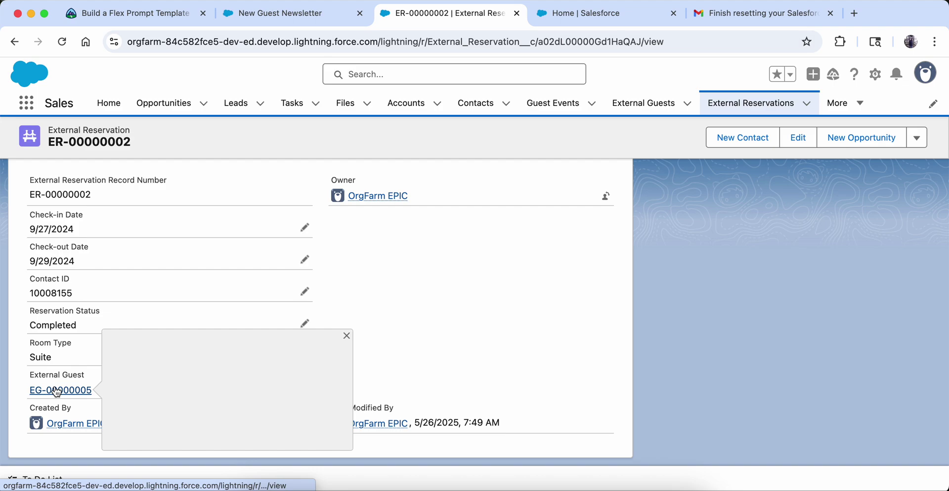
left_click(194, 390)
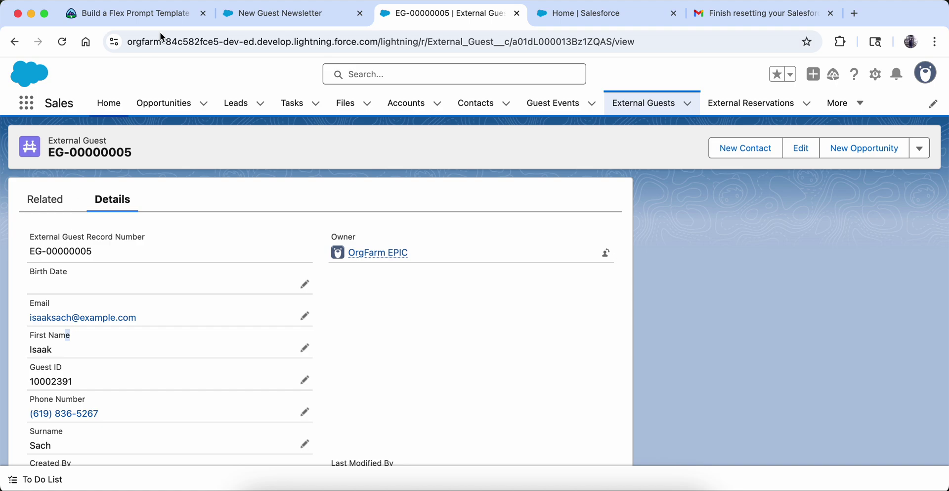
Compare the guest record's first name and the reservation's stay dates with the New Guest Newsletter preview's Resolution text
left_click(239, 12)
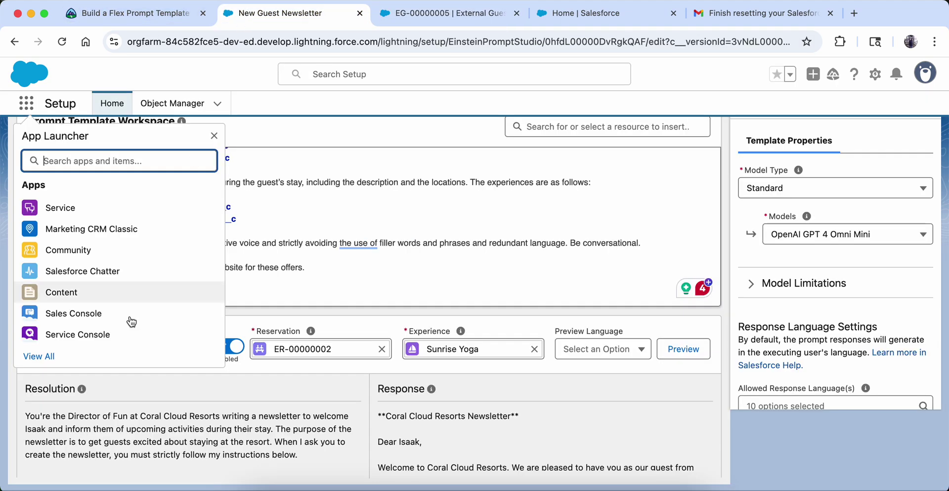
left_click(313, 309)
scroll(324, 290, "up", 5)
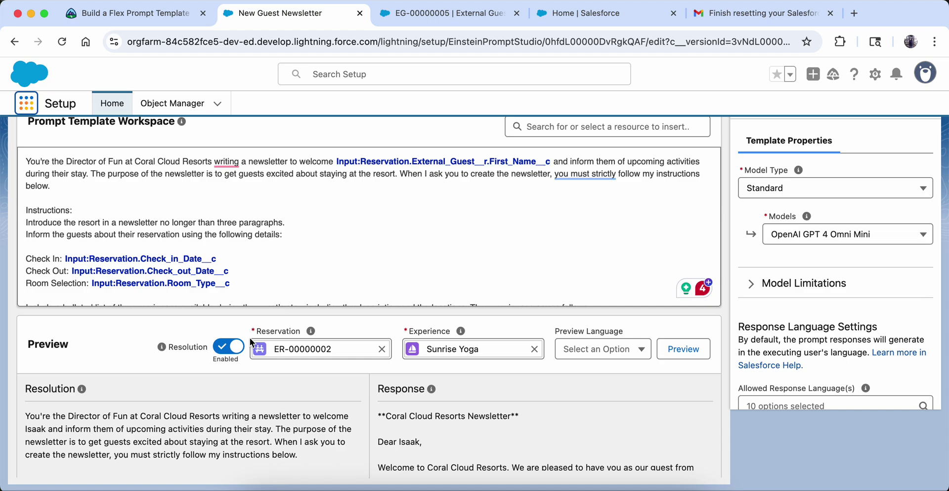
scroll(196, 425, "down", 3)
scroll(197, 415, "up", 3)
left_click_drag(40, 433, 19, 435)
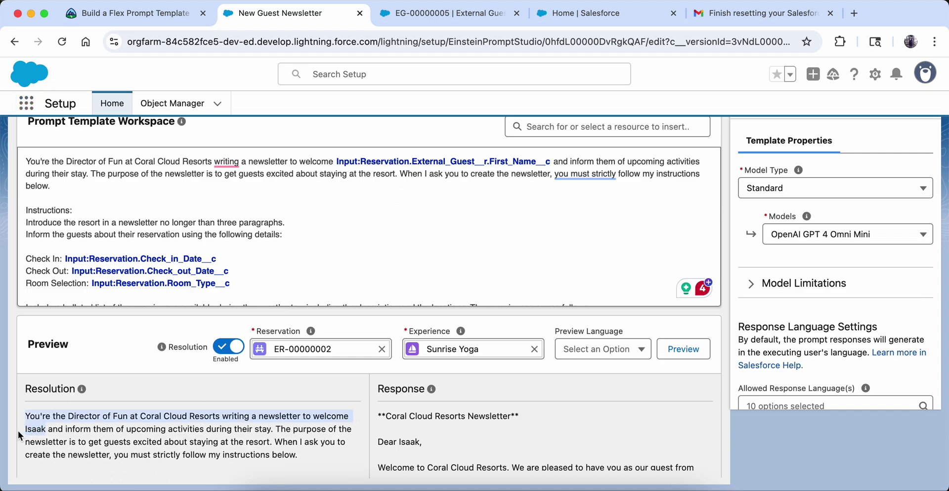
scroll(152, 435, "down", 5)
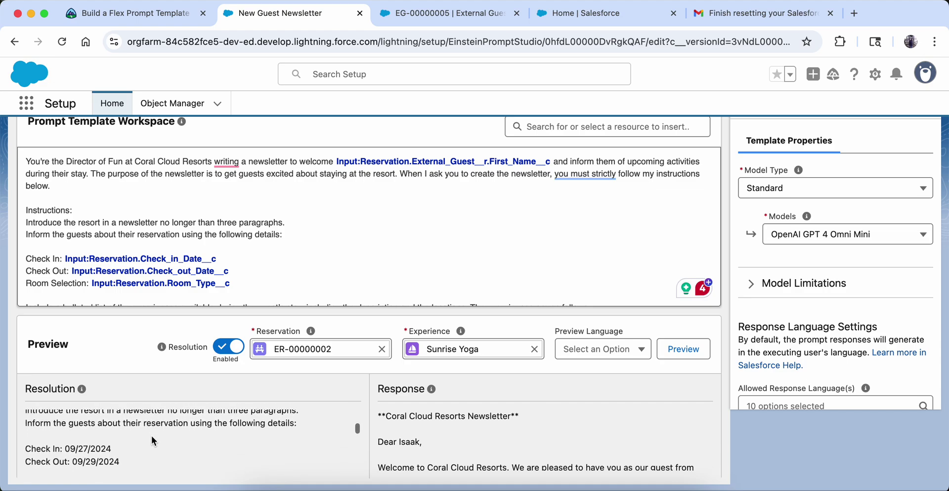
Recheck the External Guest record's details and review the experience merge fields and closing instructions in the New Guest Newsletter prompt
left_click(399, 18)
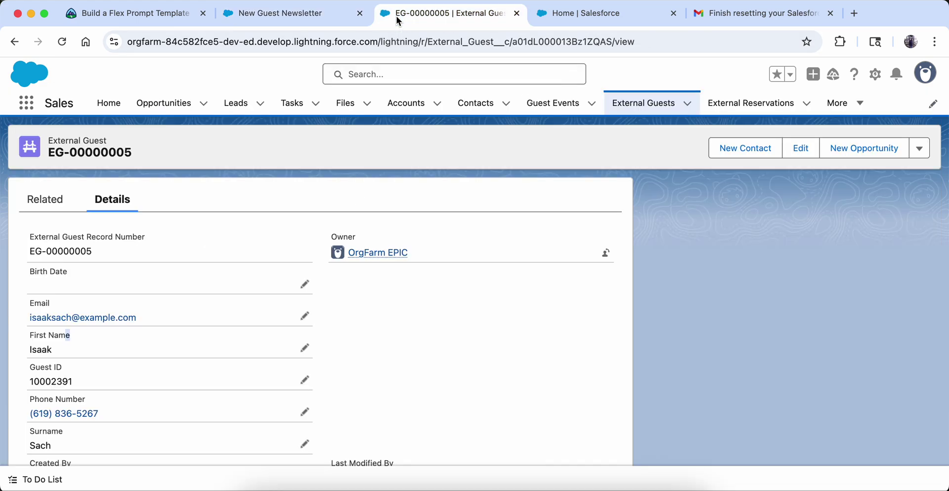
scroll(235, 394, "down", 2)
scroll(235, 394, "up", 2)
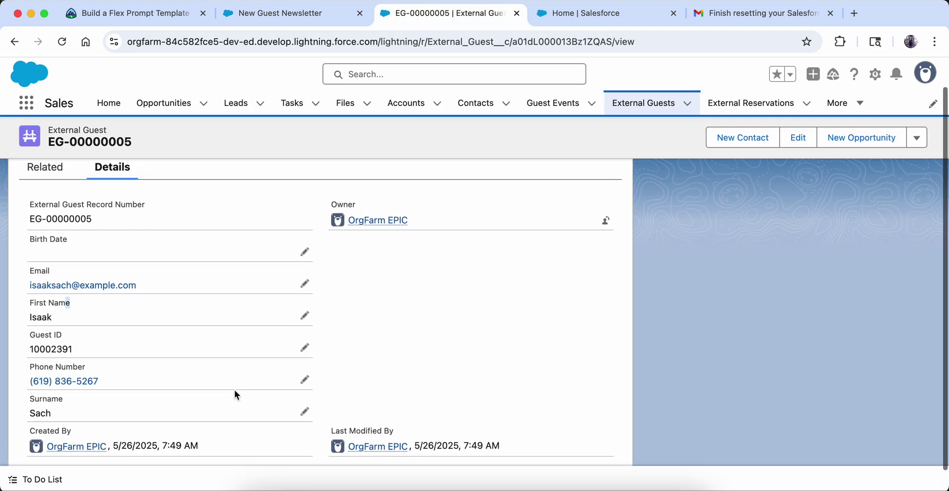
left_click(313, 17)
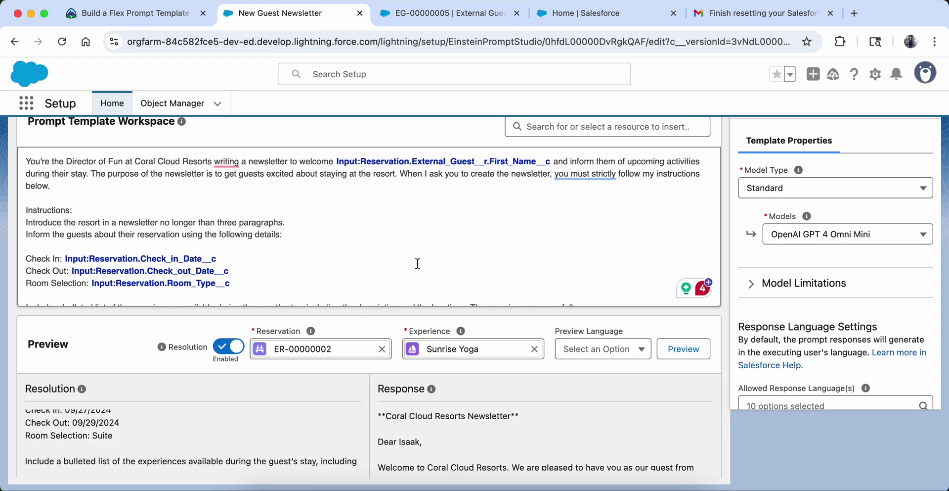
scroll(418, 263, "down", 5)
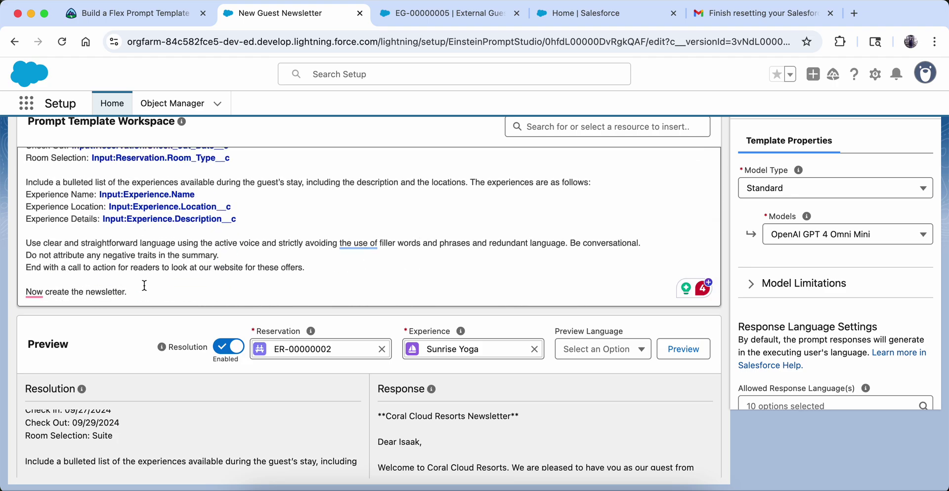
Return to the Trailhead project and examine the Verify Step section's playground connection instructions and verification option
left_click(117, 18)
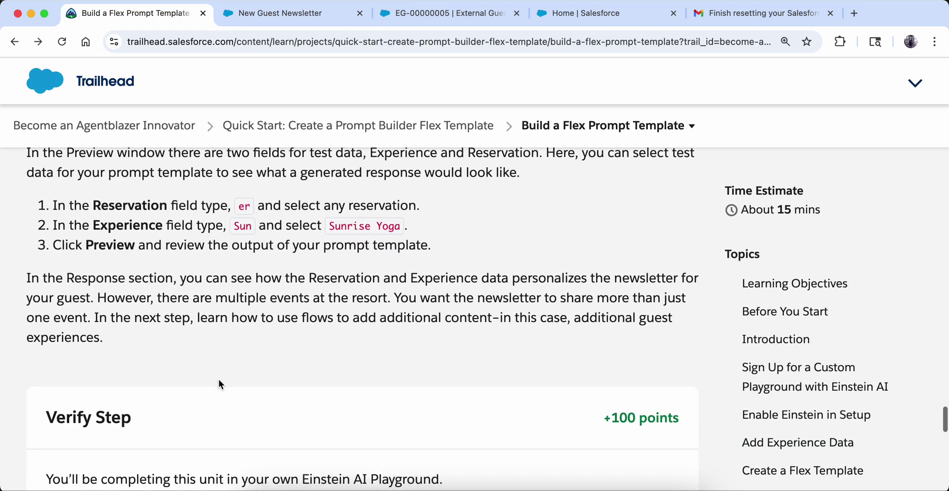
scroll(218, 378, "down", 10)
scroll(366, 384, "down", 1)
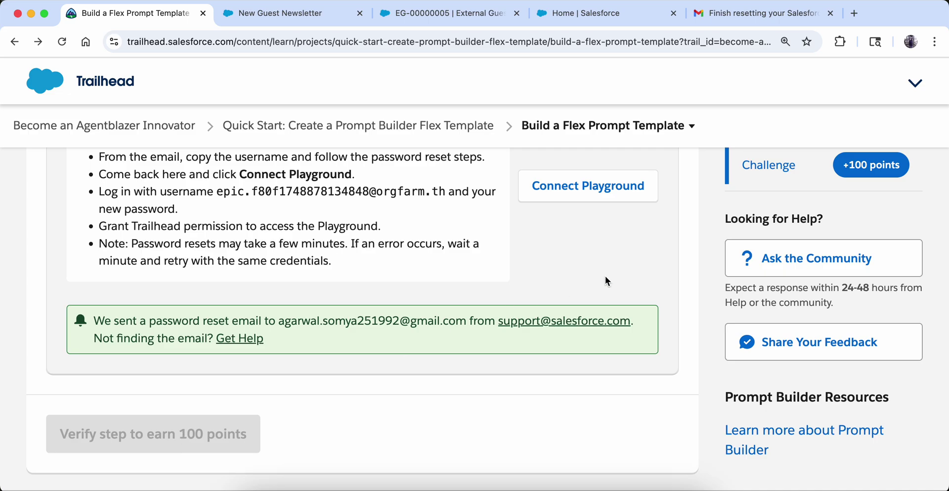
scroll(606, 281, "up", 10)
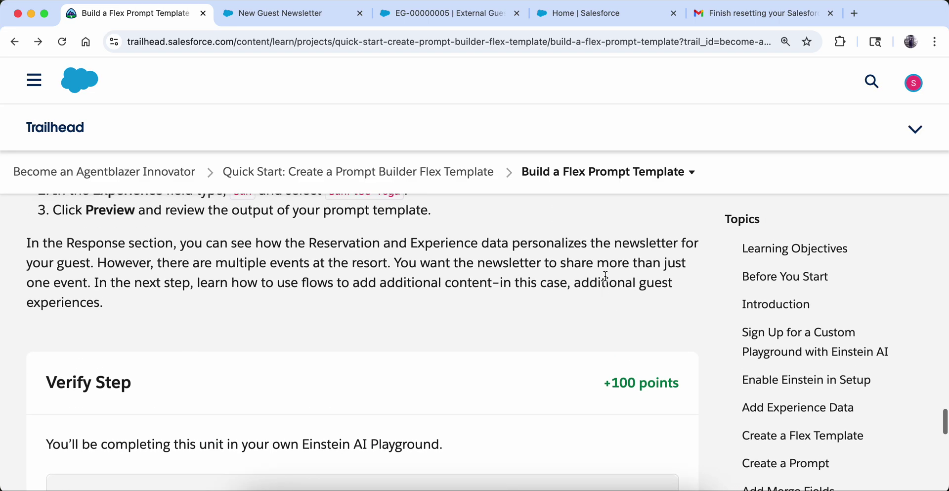
scroll(606, 275, "down", 10)
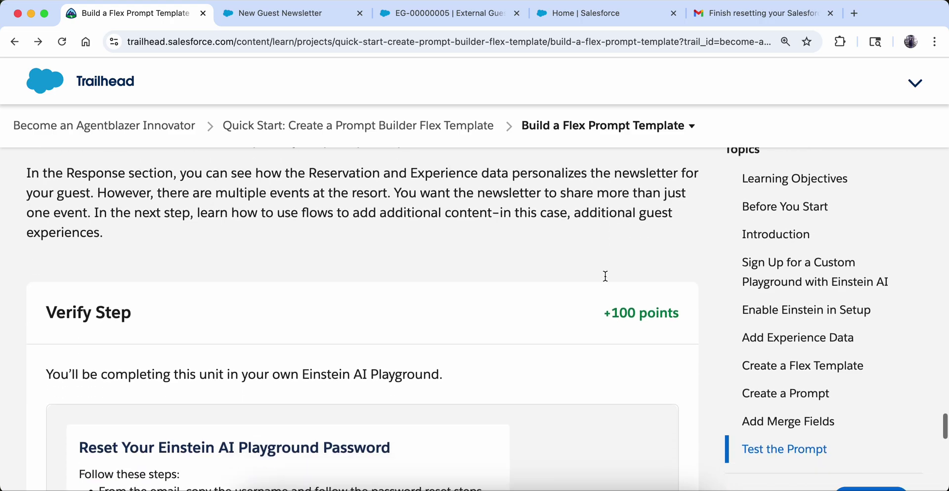
scroll(605, 276, "down", 1)
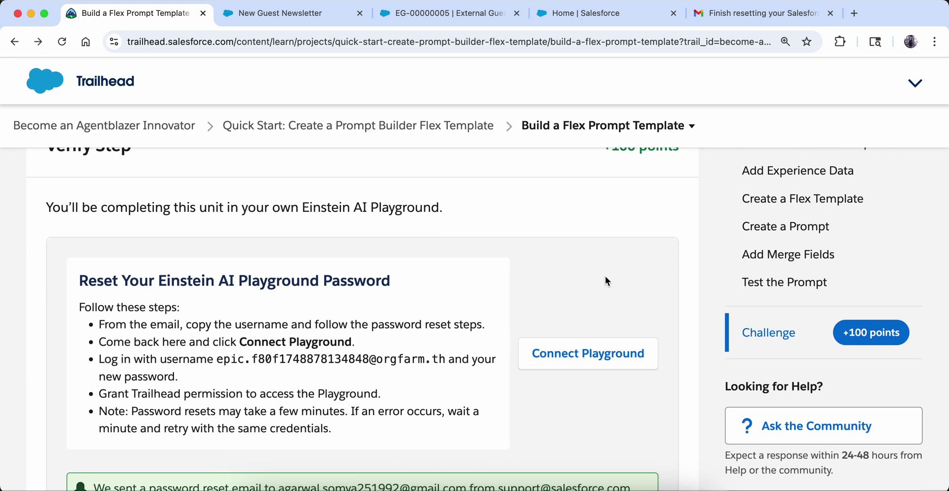
scroll(335, 356, "down", 10)
scroll(336, 356, "up", 20)
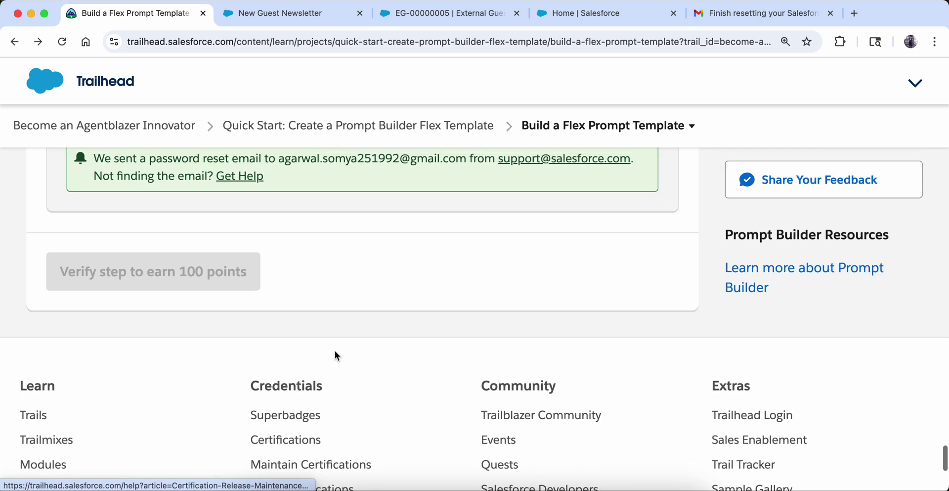
scroll(335, 355, "up", 2)
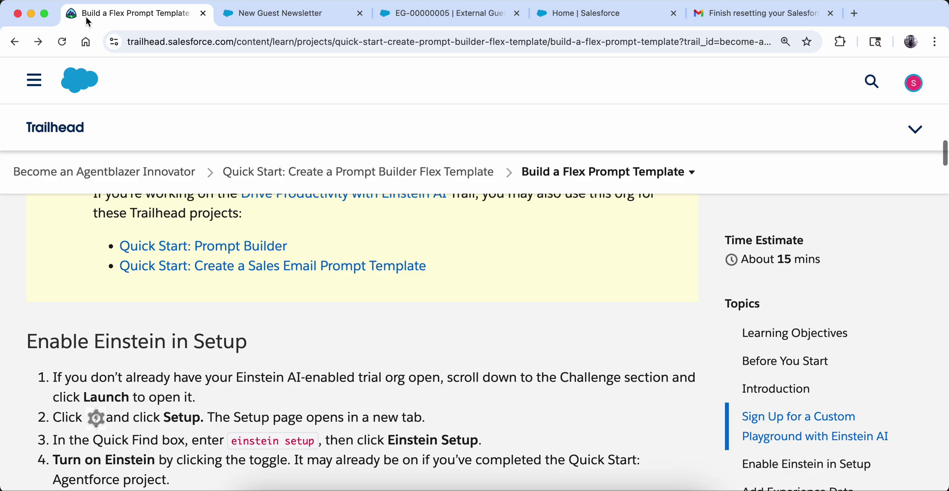
Reload the Trailhead project page and re-examine the playground connection and verification options in its Verify Step section
left_click(60, 44)
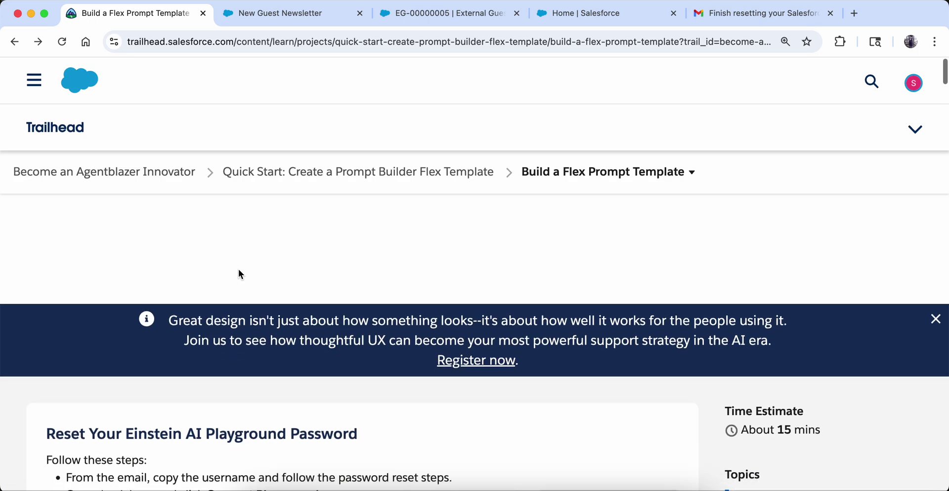
scroll(238, 268, "down", 20)
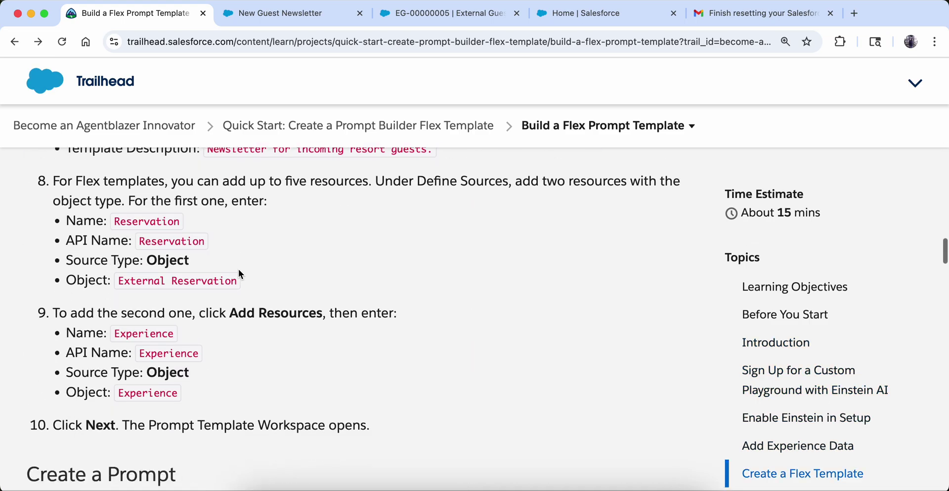
scroll(239, 268, "down", 20)
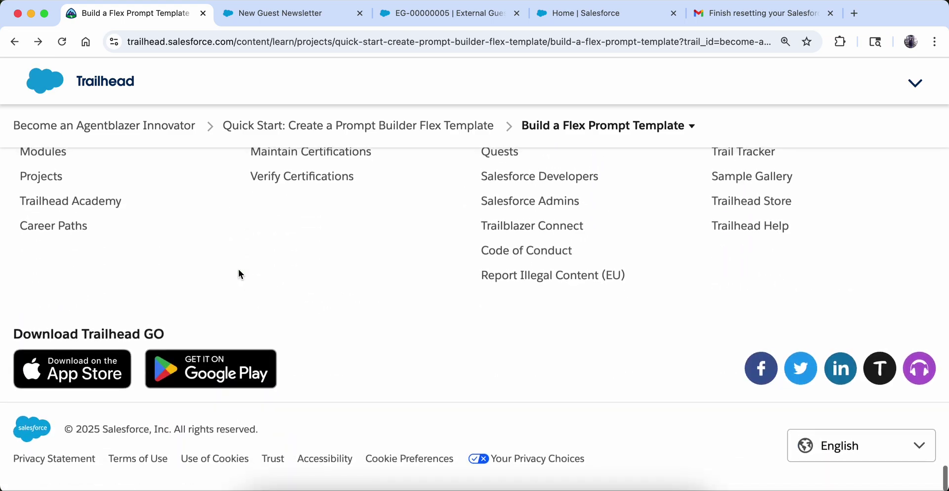
scroll(238, 269, "up", 5)
scroll(238, 268, "up", 2)
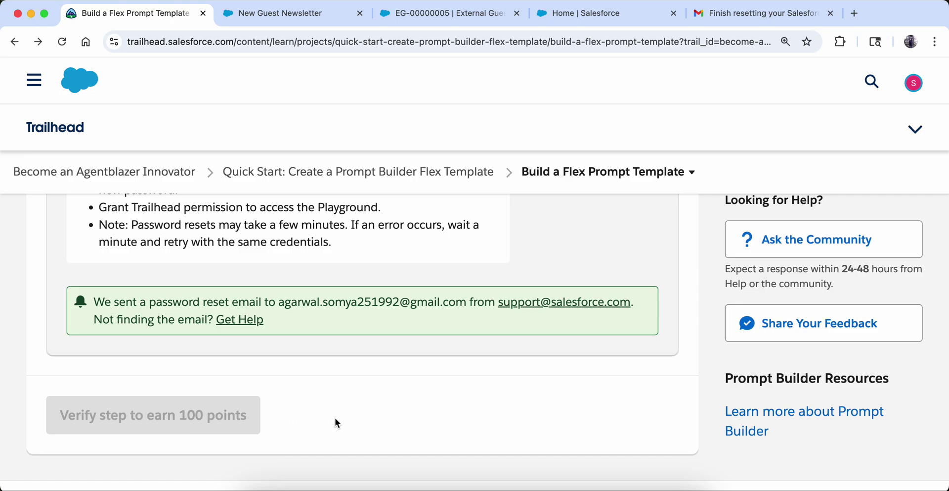
scroll(334, 417, "up", 10)
scroll(336, 418, "up", 20)
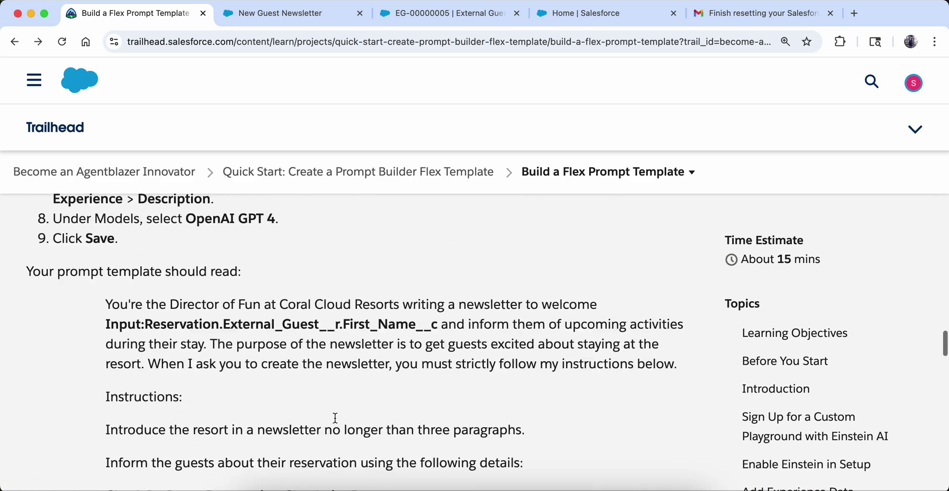
scroll(335, 418, "up", 20)
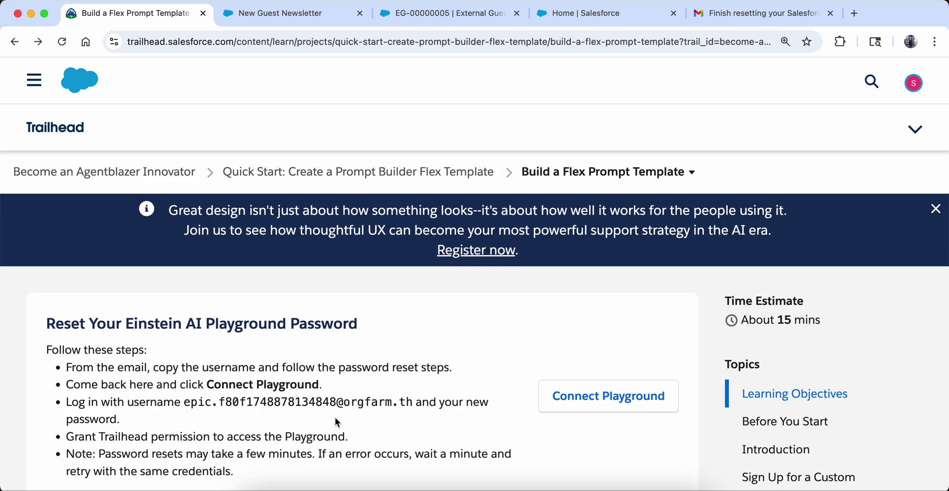
scroll(335, 421, "down", 20)
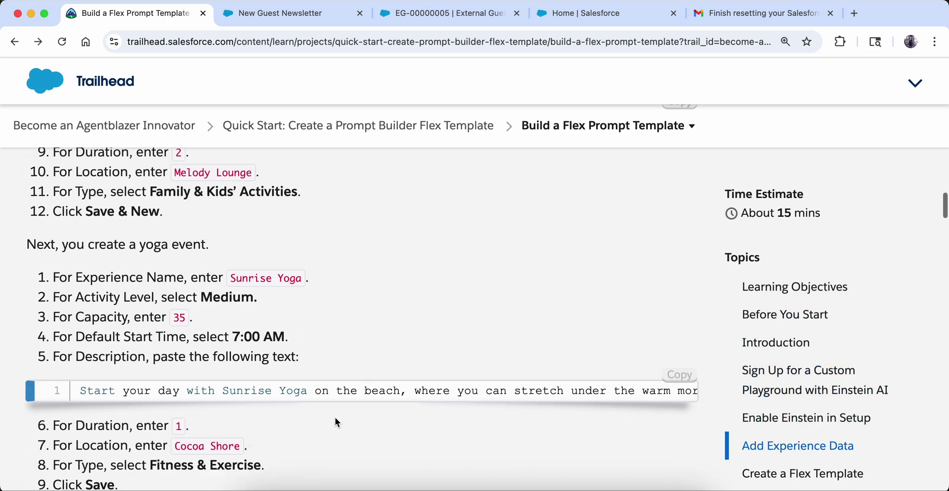
scroll(335, 422, "down", 15)
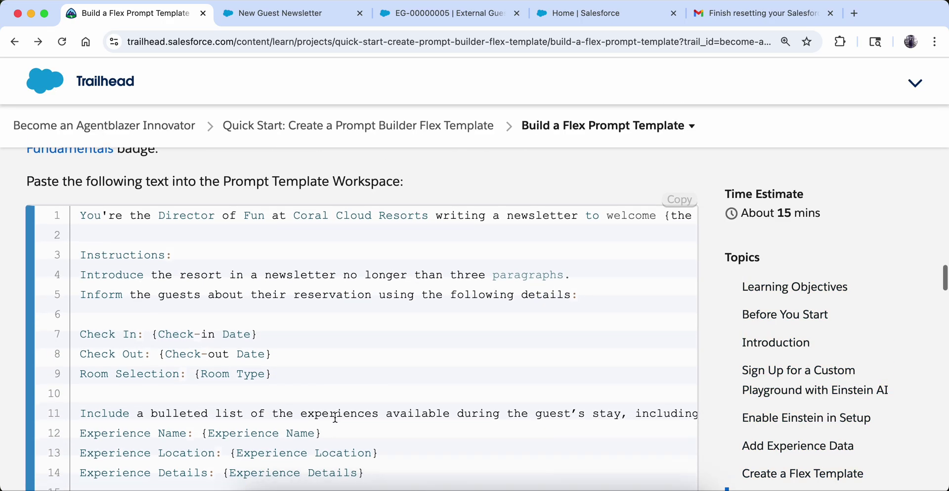
scroll(336, 418, "down", 20)
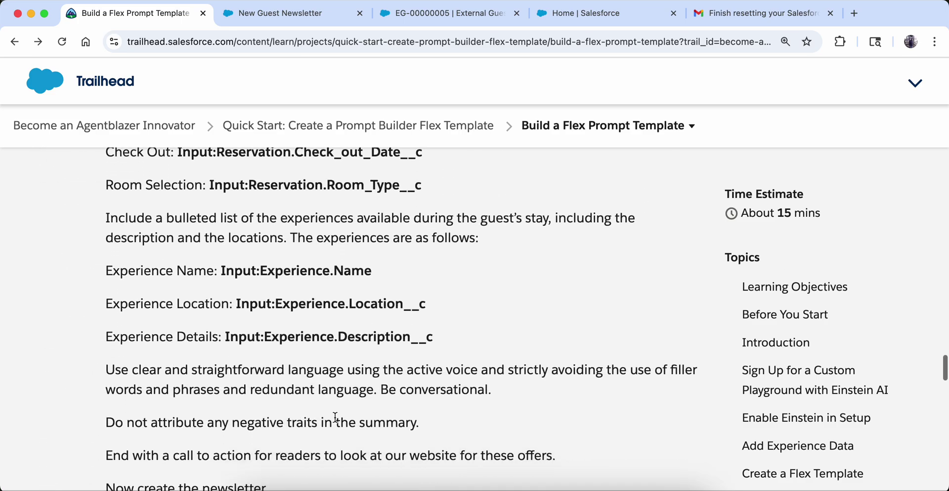
scroll(336, 417, "down", 20)
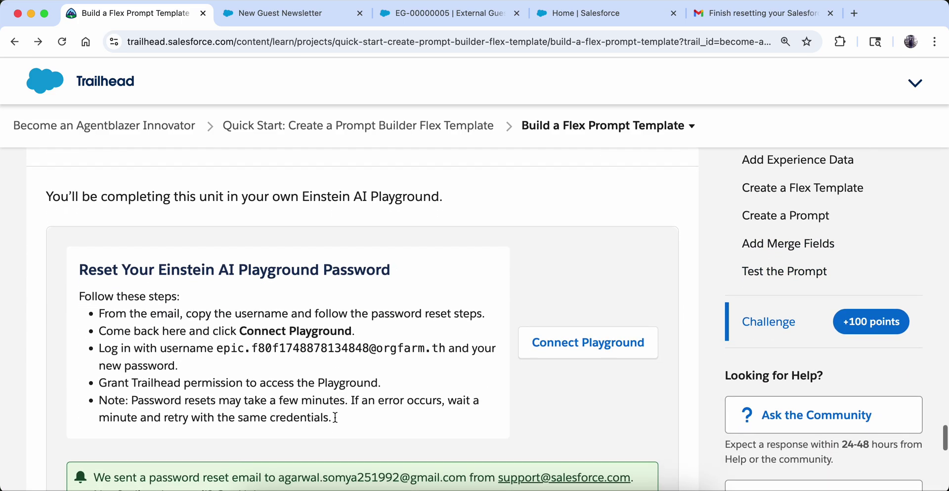
scroll(335, 420, "down", 8)
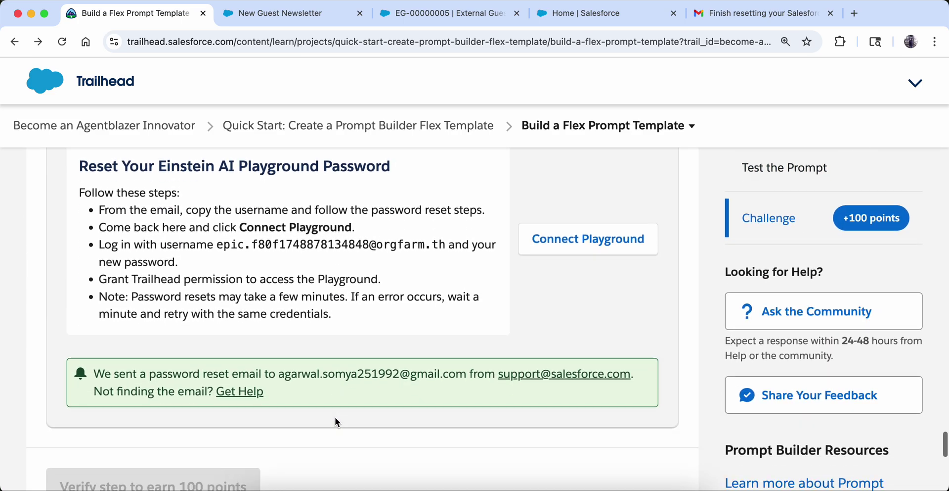